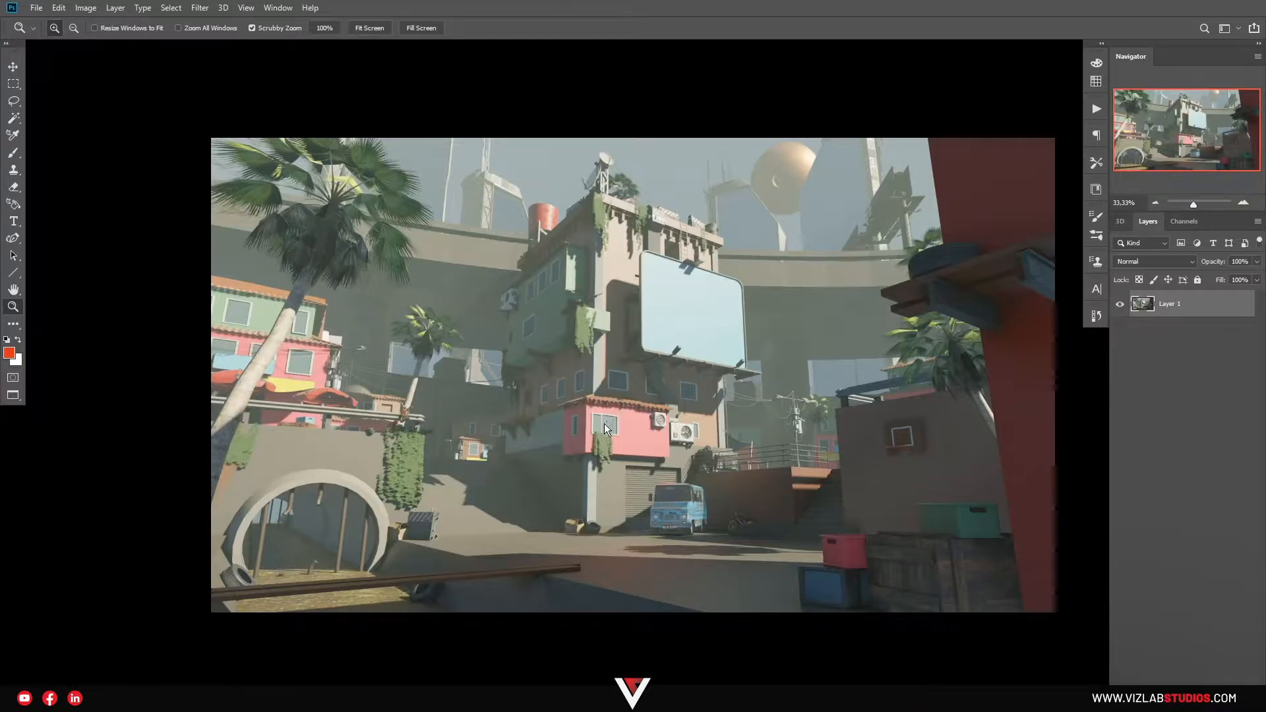
Drag Render_Random_01.png from the Render folder onto the canvas and place it as a layer.
left_click_drag(612, 429, 634, 402)
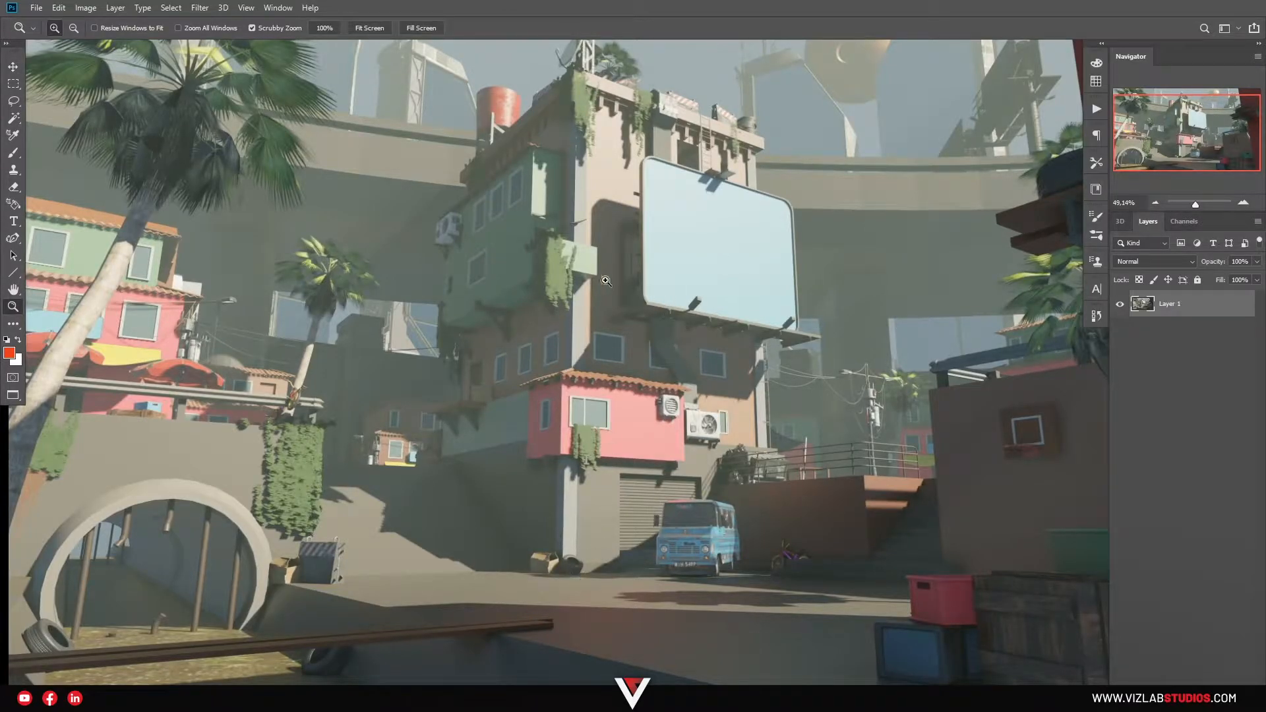
left_click_drag(499, 336, 694, 373)
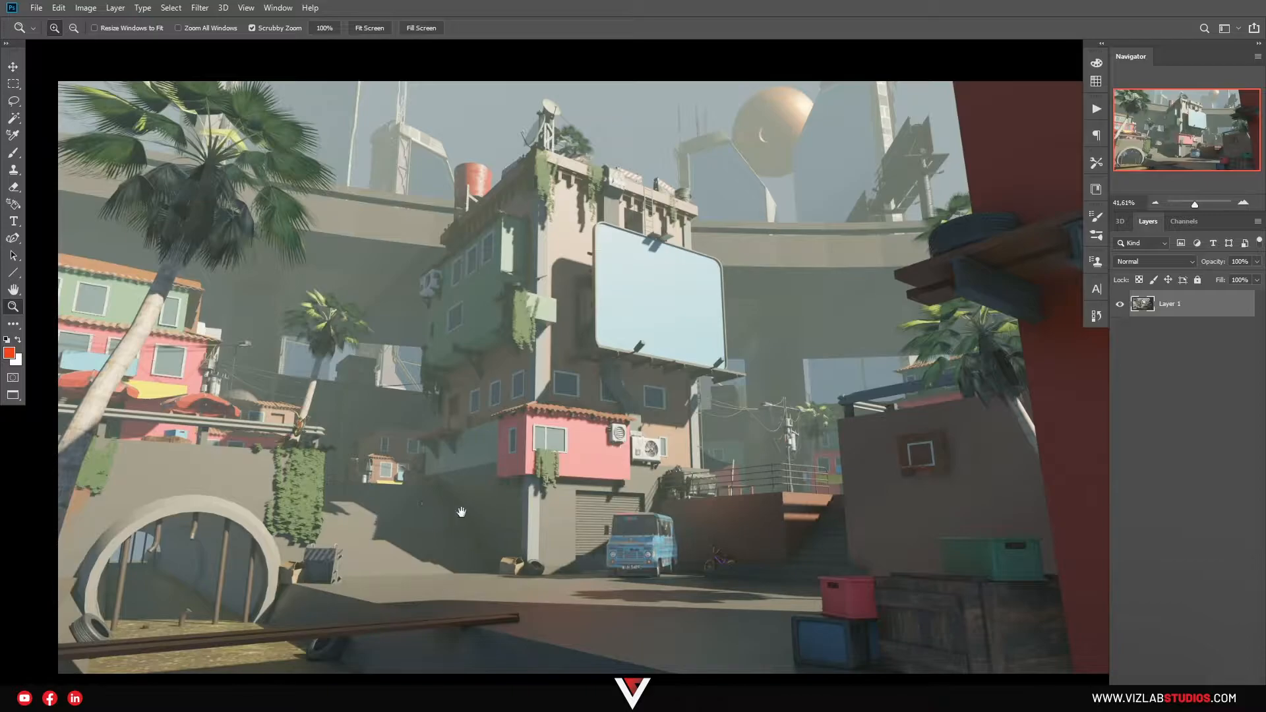
left_click_drag(460, 513, 479, 485)
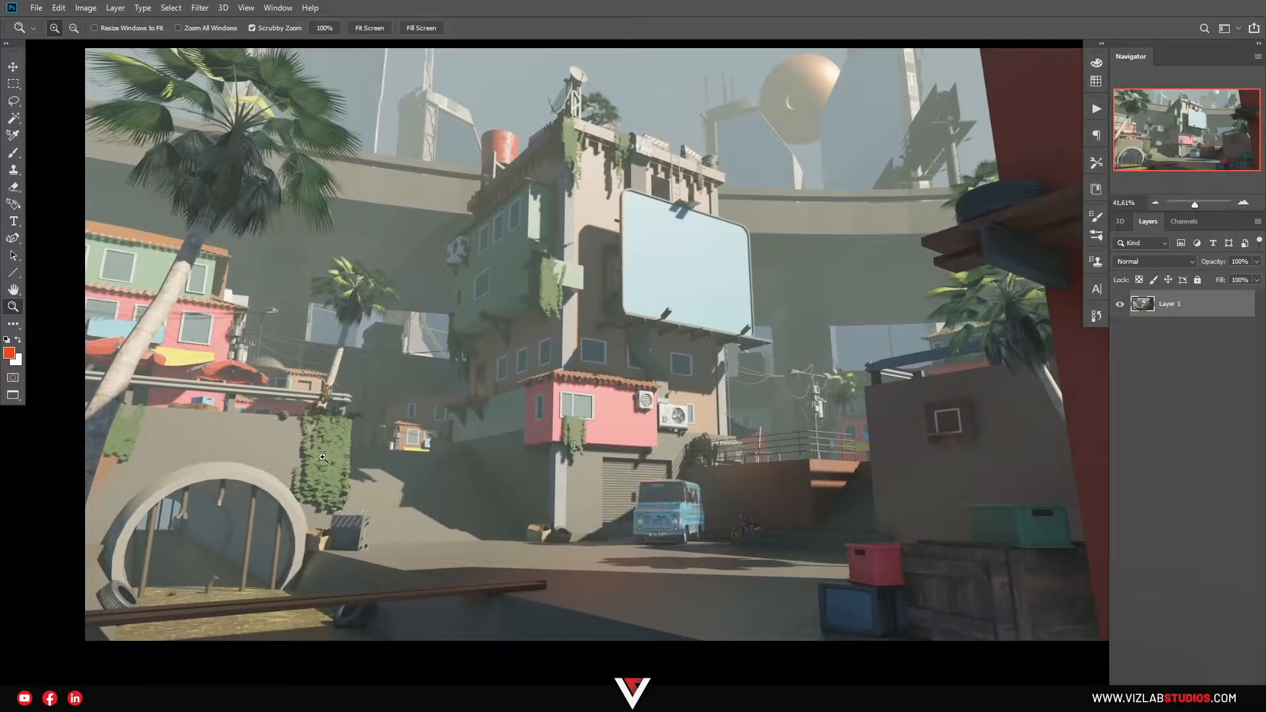
left_click_drag(429, 451, 472, 445)
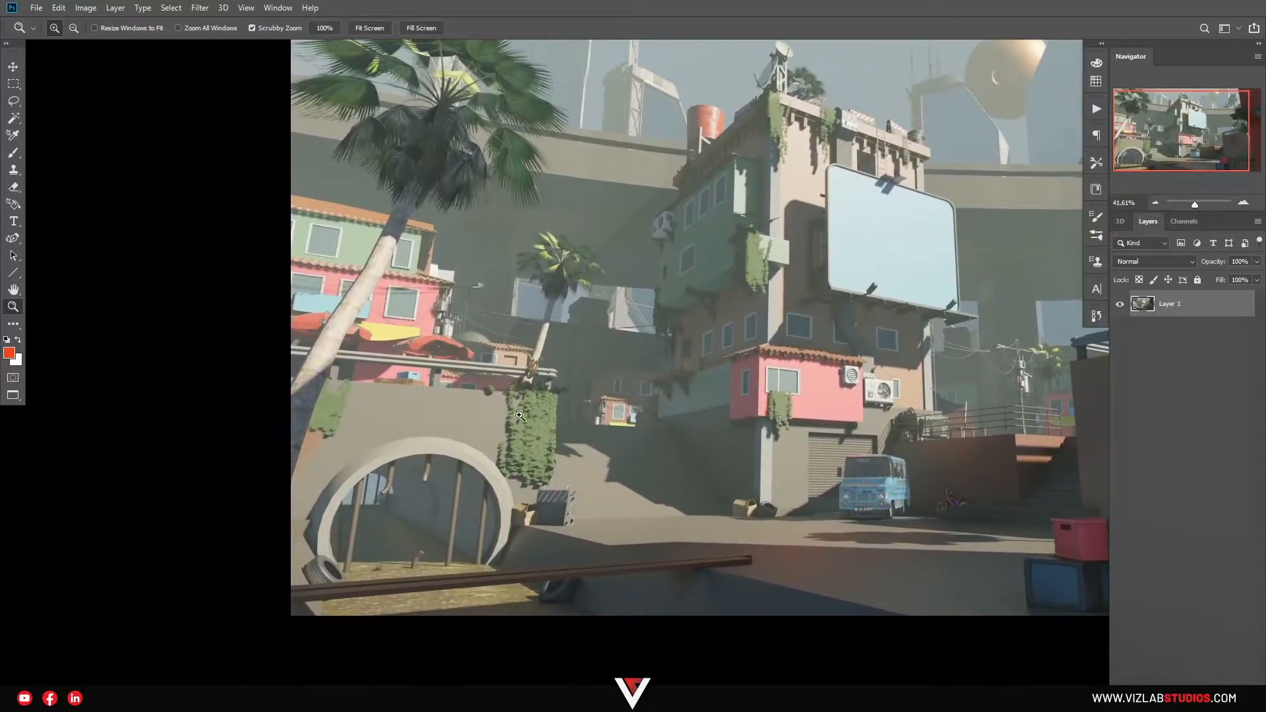
key("alt+Tab")
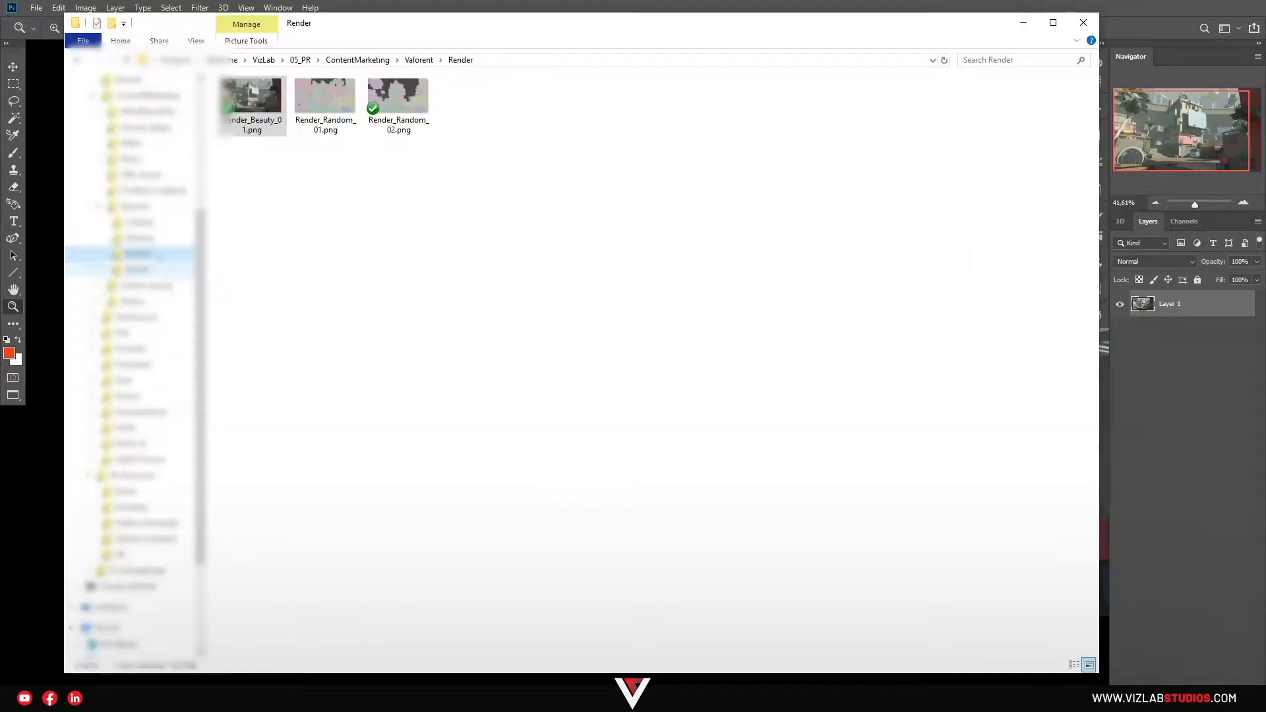
left_click(142, 222)
left_click(140, 238)
left_click(137, 254)
left_click(335, 106)
left_click_drag(335, 106, 554, 450)
key("Return")
left_click_drag(1030, 339, 818, 390)
Move the colour-ID render into alignment with the beauty render, toggling its visibility to check.
key("v")
left_click_drag(892, 364, 926, 352)
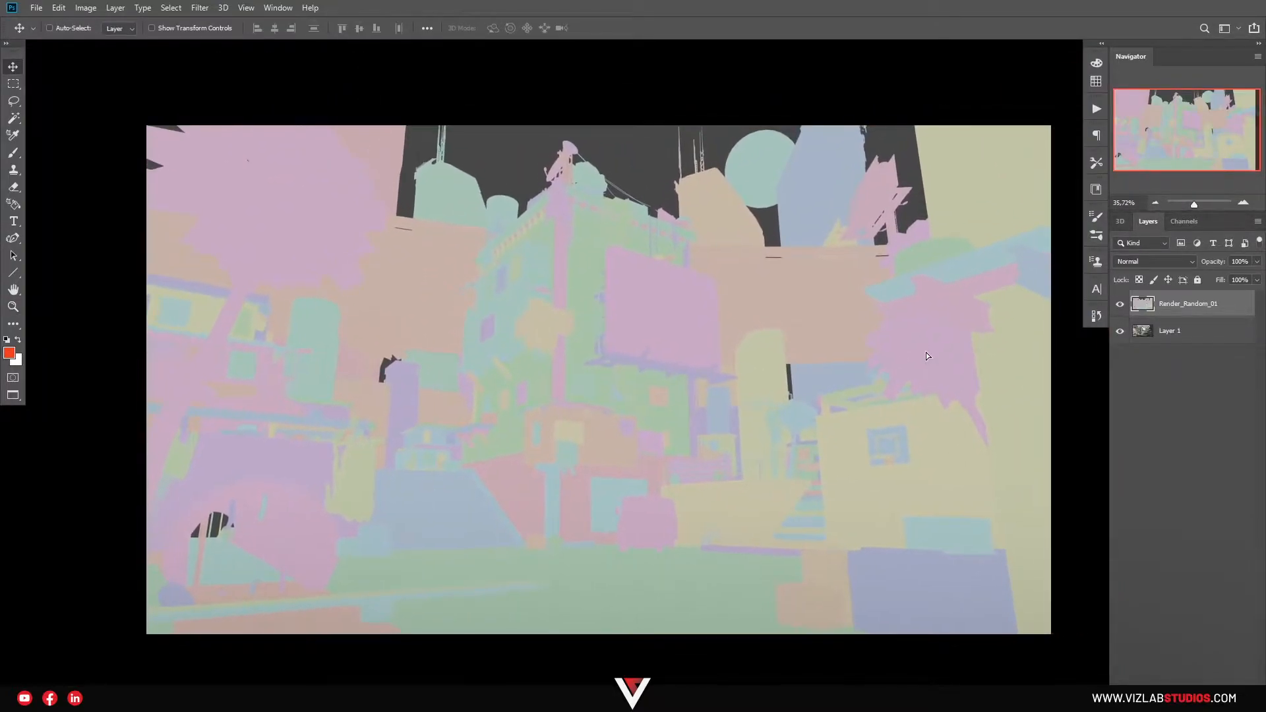
left_click(1120, 304)
left_click(1119, 304)
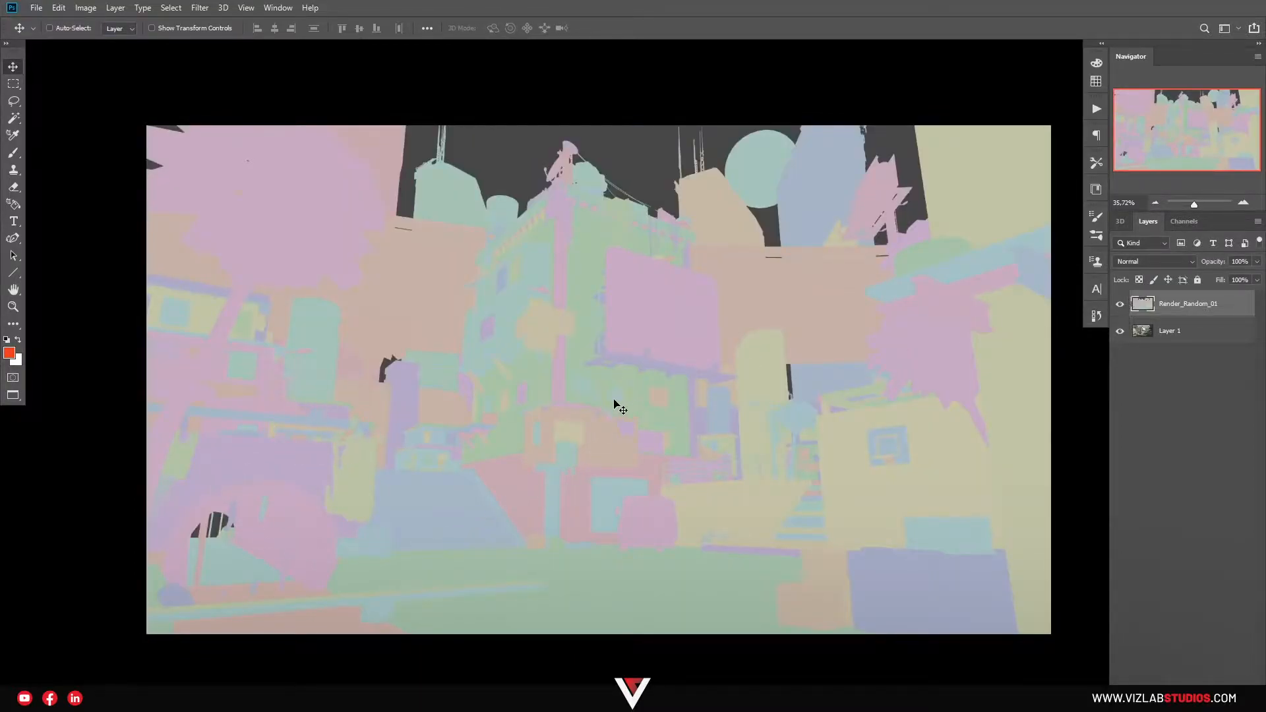
Zoom in on the arch wall and Magic Wand-select its purple region.
key("z")
left_click_drag(260, 470, 351, 431)
left_click_drag(351, 432, 548, 369)
key("w")
left_click(533, 381)
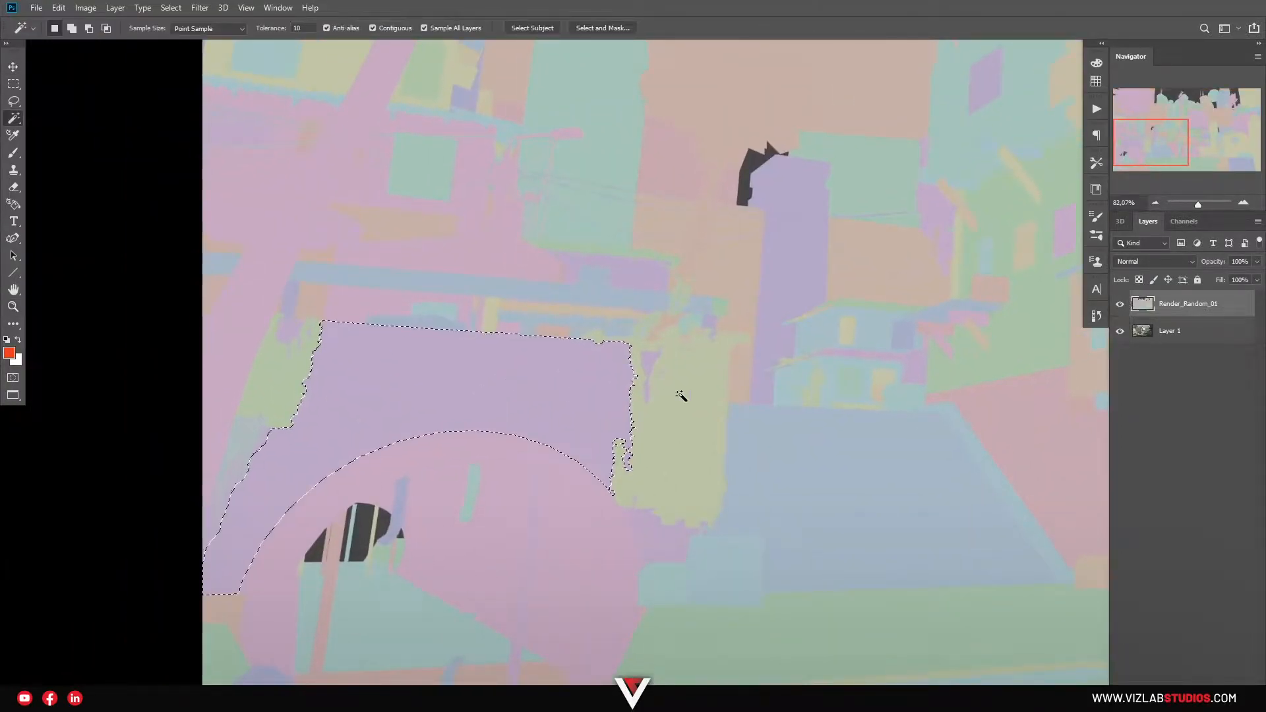
Hide the colour-ID render and add an empty Layer 2.
left_click(1120, 304)
left_click(1172, 340)
key("ctrl+shift+alt+n")
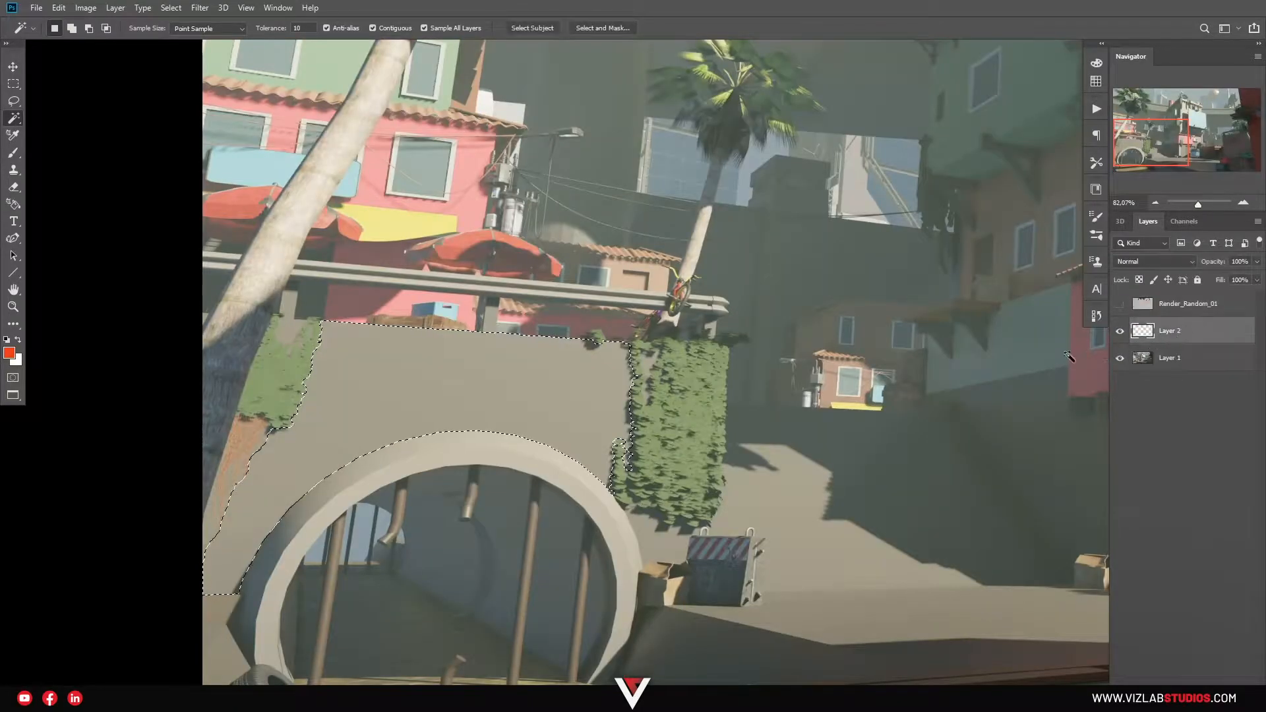
Test-paint red with a scattered brush inside the wall selection, deselect, then undo it.
key("b")
key("F6")
right_click(335, 331)
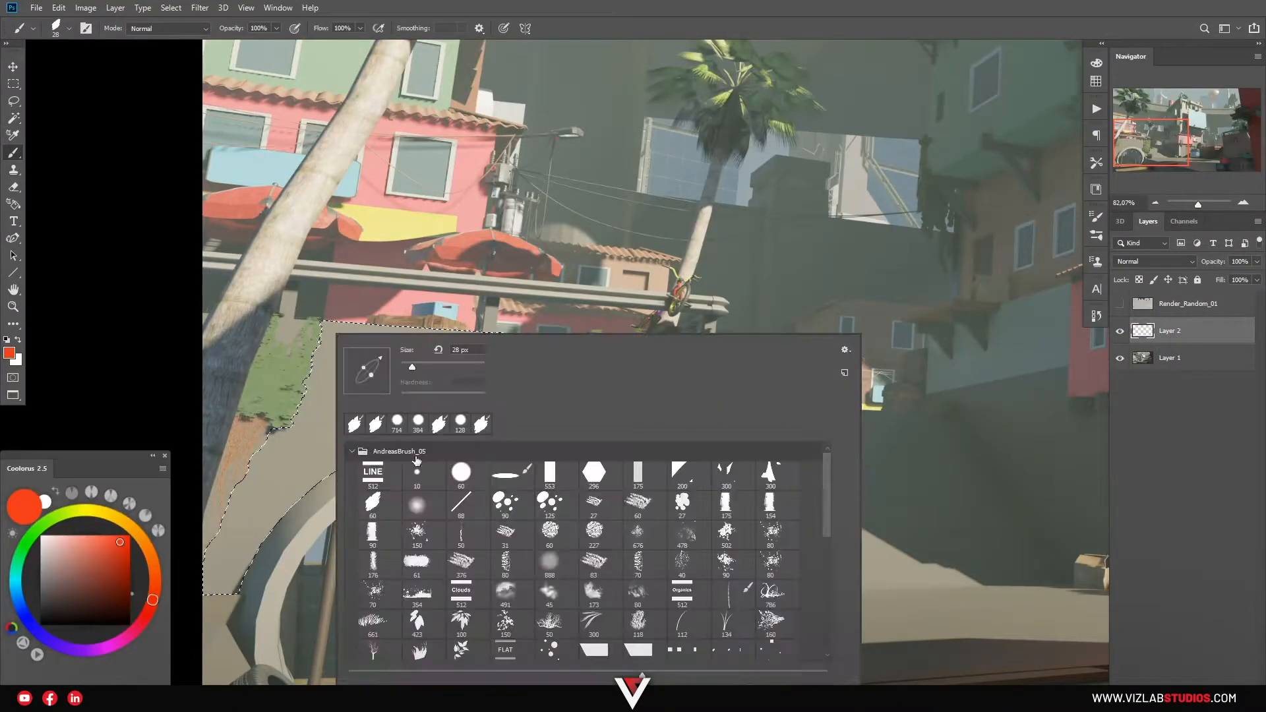
double_click(508, 503)
left_click_drag(340, 454, 351, 369)
mouse_move(392, 271)
left_mouse_down()
mouse_move(540, 369)
mouse_move(508, 452)
mouse_move(593, 461)
left_mouse_up()
key("ctrl+d")
key("z")
left_click_drag(689, 532, 620, 527)
left_click_drag(619, 466, 505, 393)
key("ctrl+z")
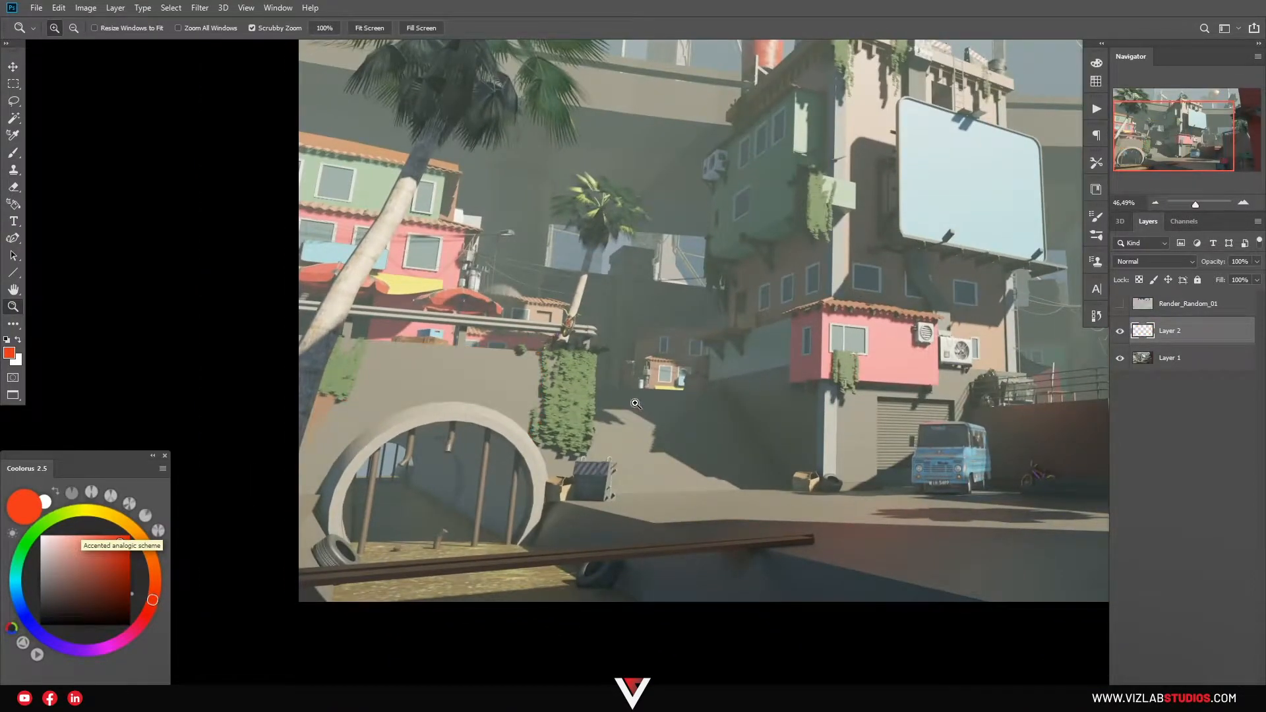
key("alt+Tab")
Zoom into São Paulo with Satellite imagery until Street View opens on Rua General Eloy Alfaro.
left_click(388, 431)
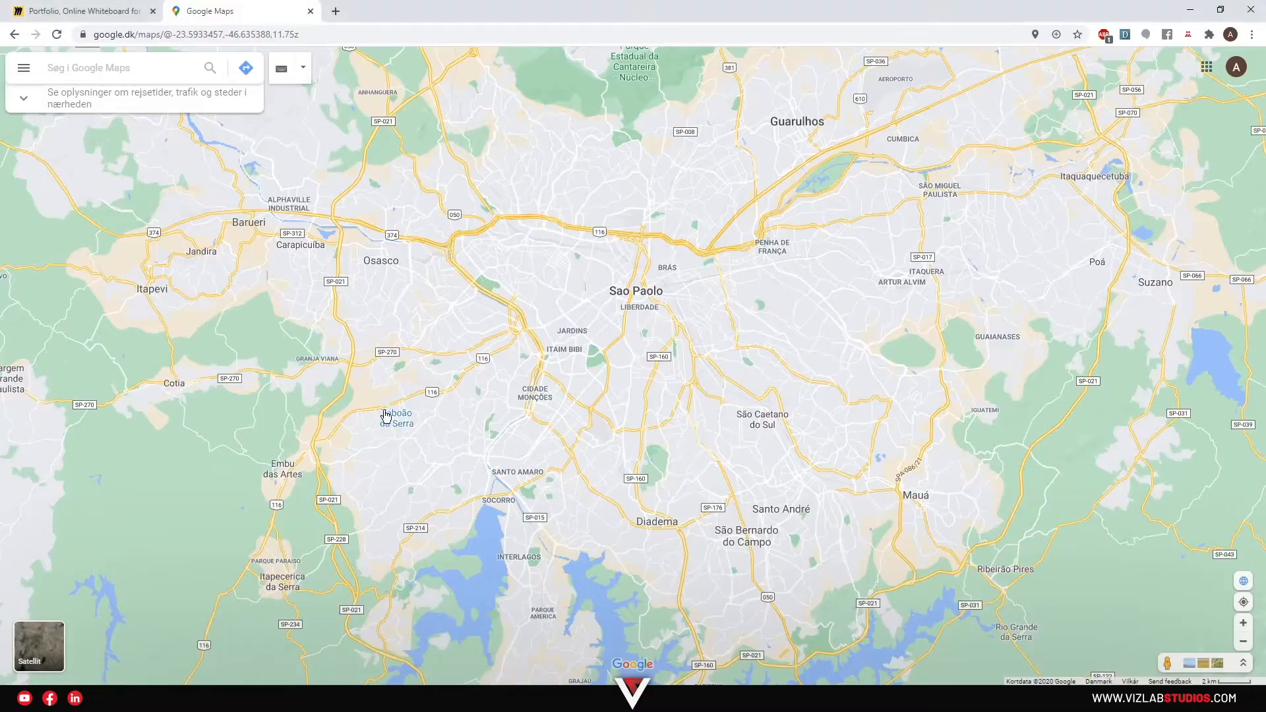
scroll(500, 292, "up", 3)
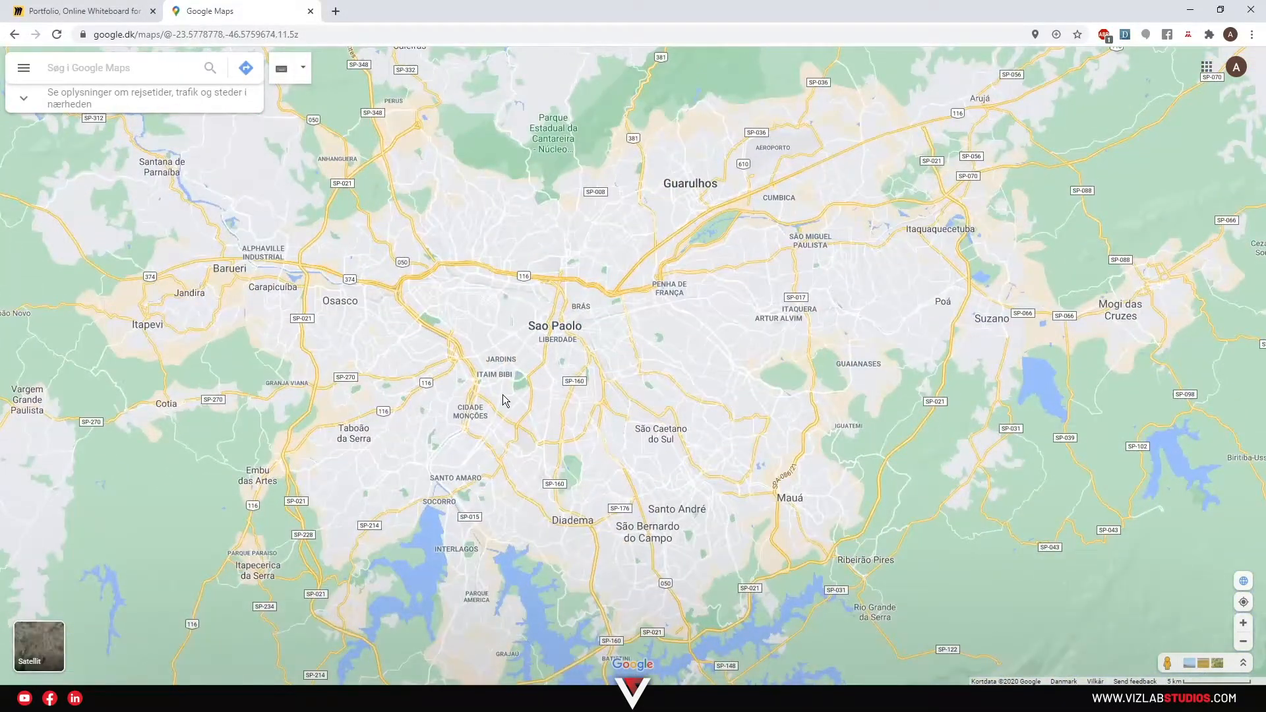
scroll(565, 394, "up", 2)
left_click(38, 646)
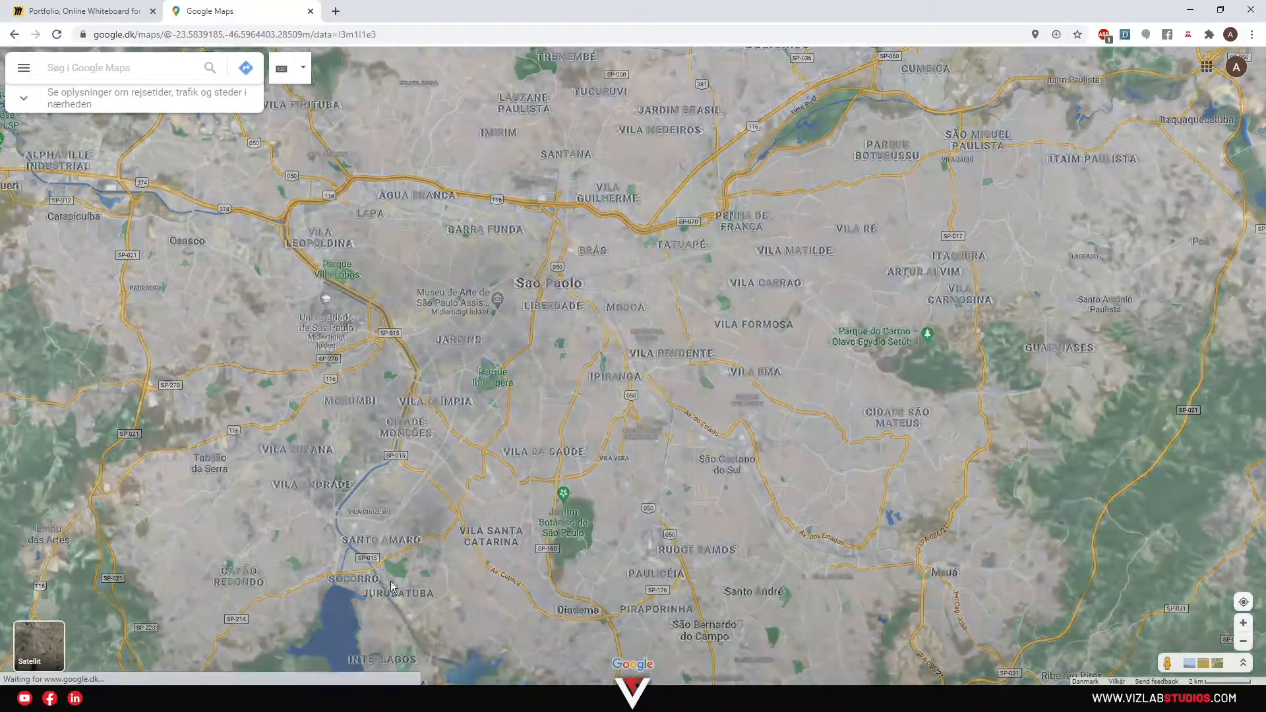
scroll(515, 462, "up", 5)
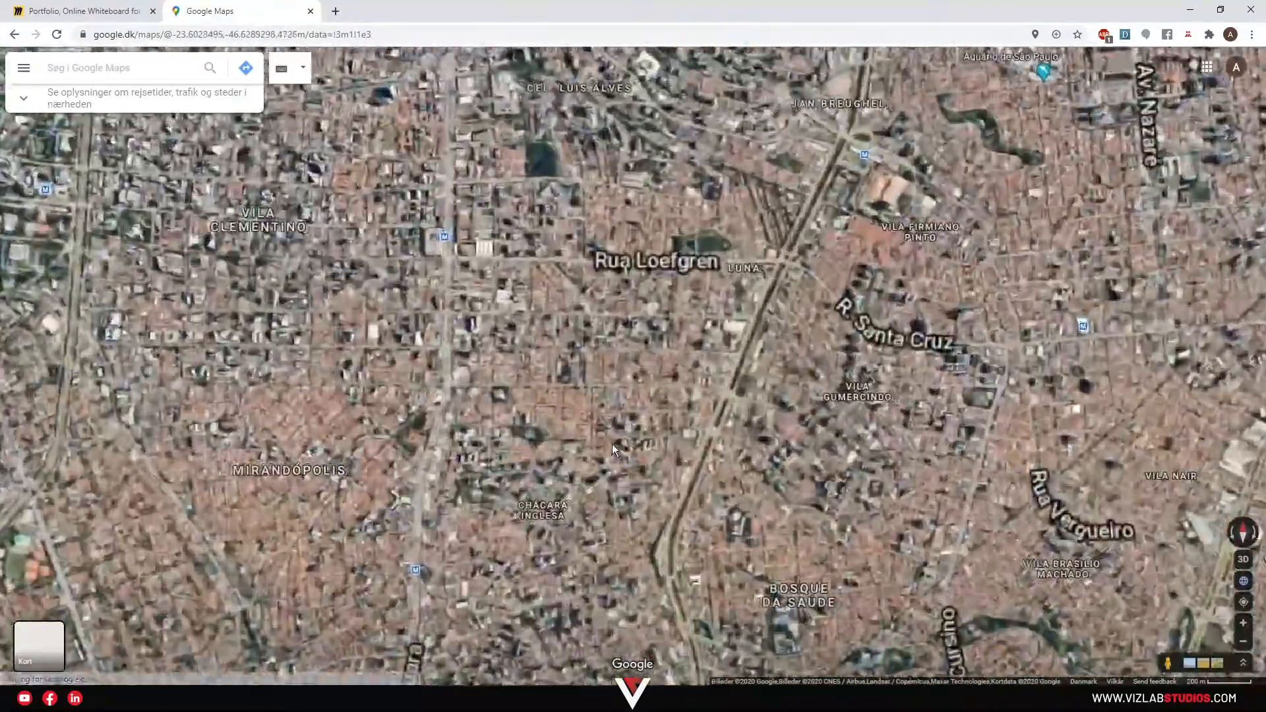
scroll(575, 394, "up", 5)
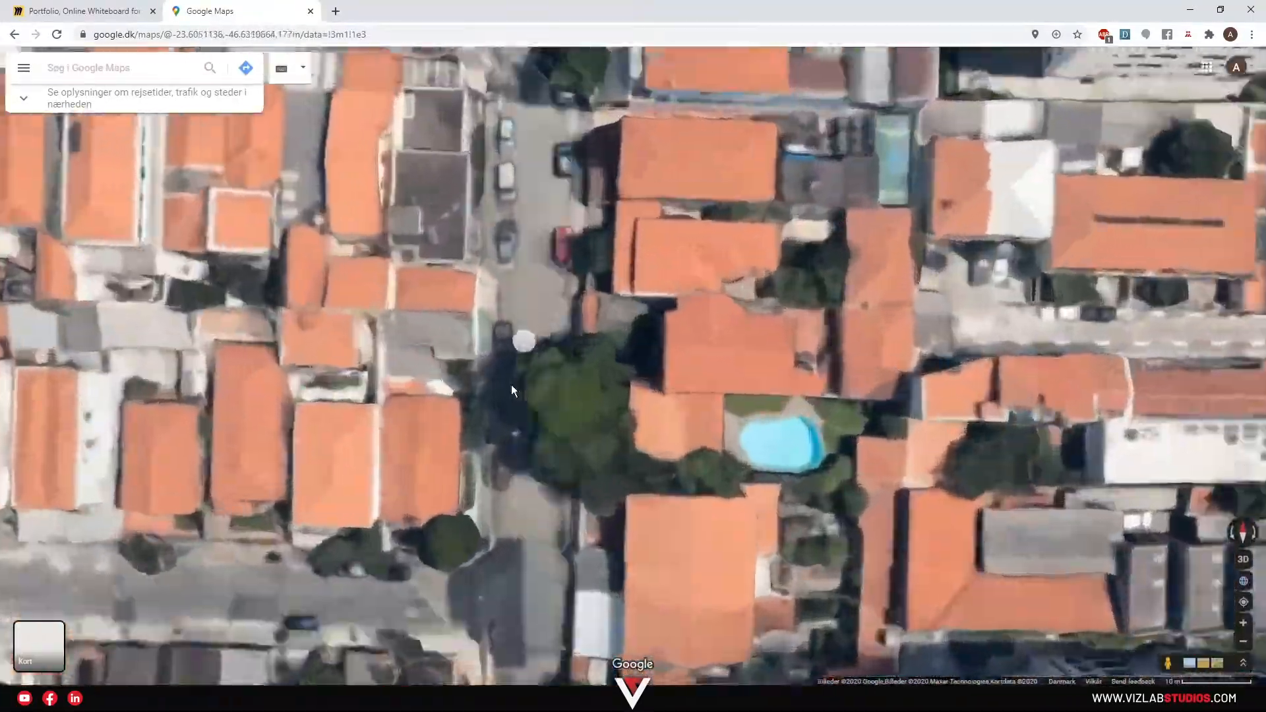
scroll(530, 321, "up", 2)
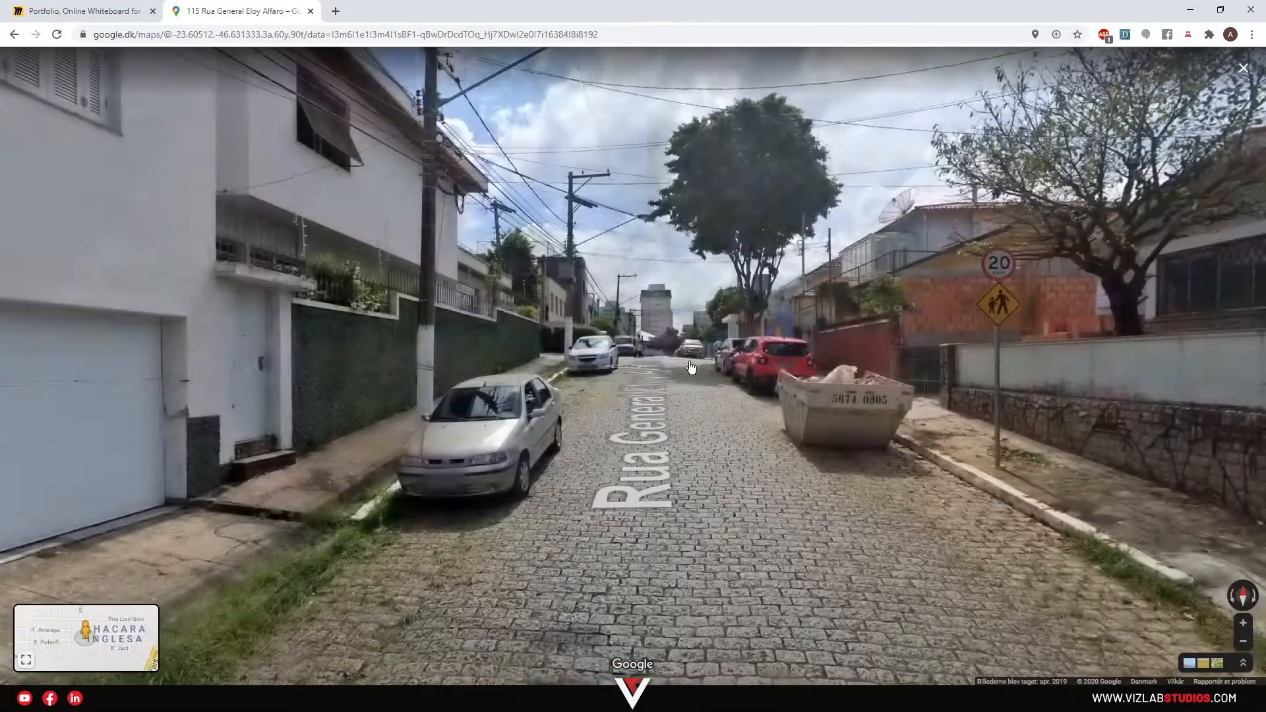
Look around the cobblestone street in Street View and centre the green wall.
left_click_drag(763, 473, 649, 263)
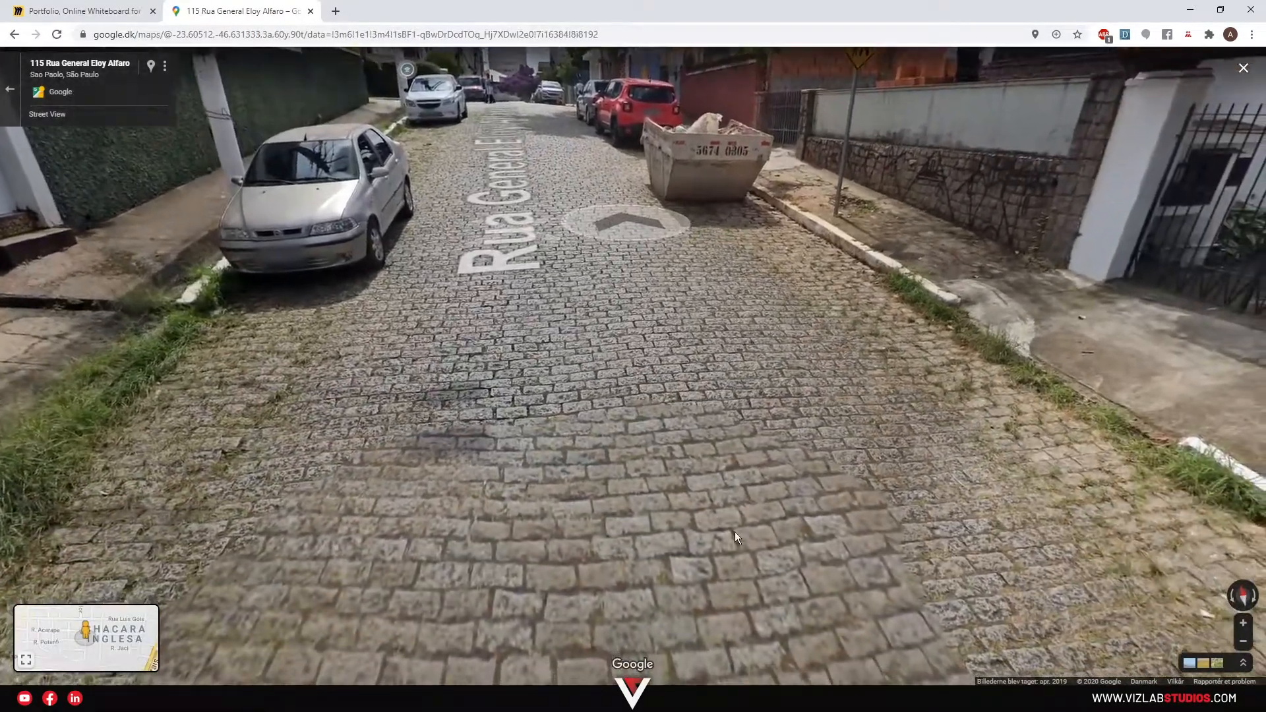
left_click_drag(734, 532, 258, 311)
left_click_drag(969, 422, 290, 496)
left_click_drag(290, 396, 1054, 376)
left_click_drag(260, 358, 390, 406)
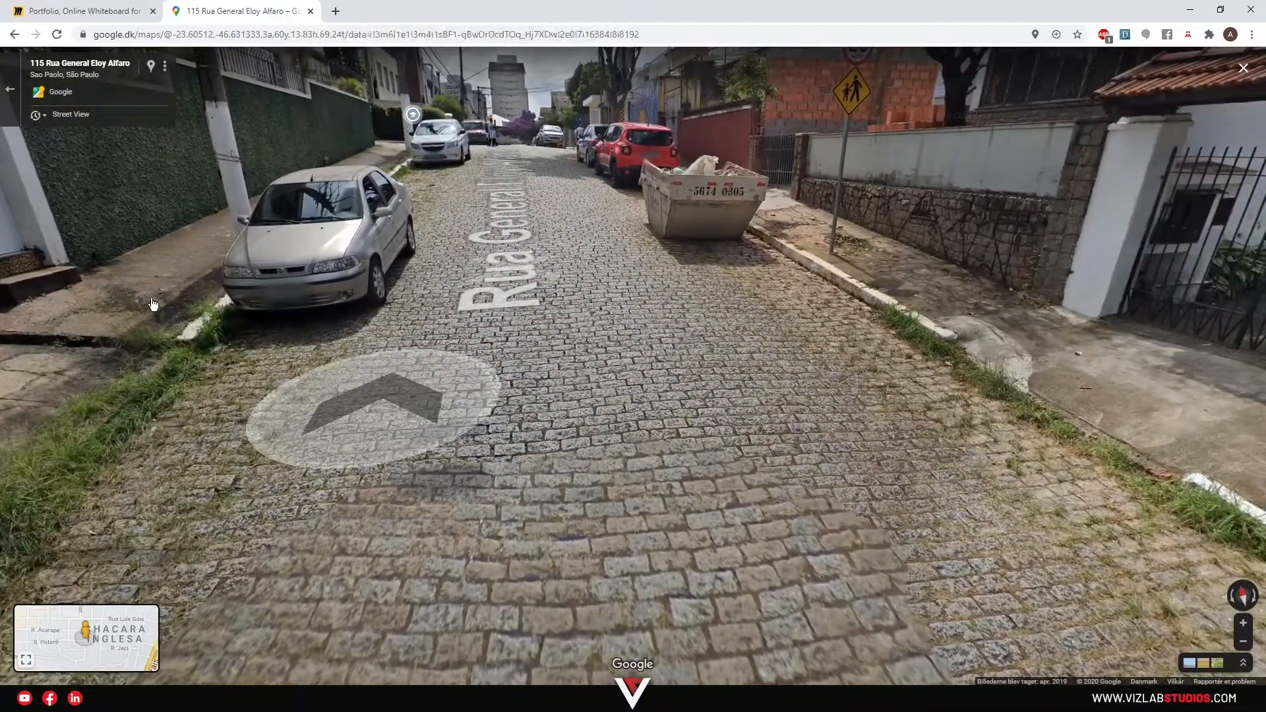
left_click_drag(440, 337, 949, 455)
left_click_drag(327, 449, 312, 282)
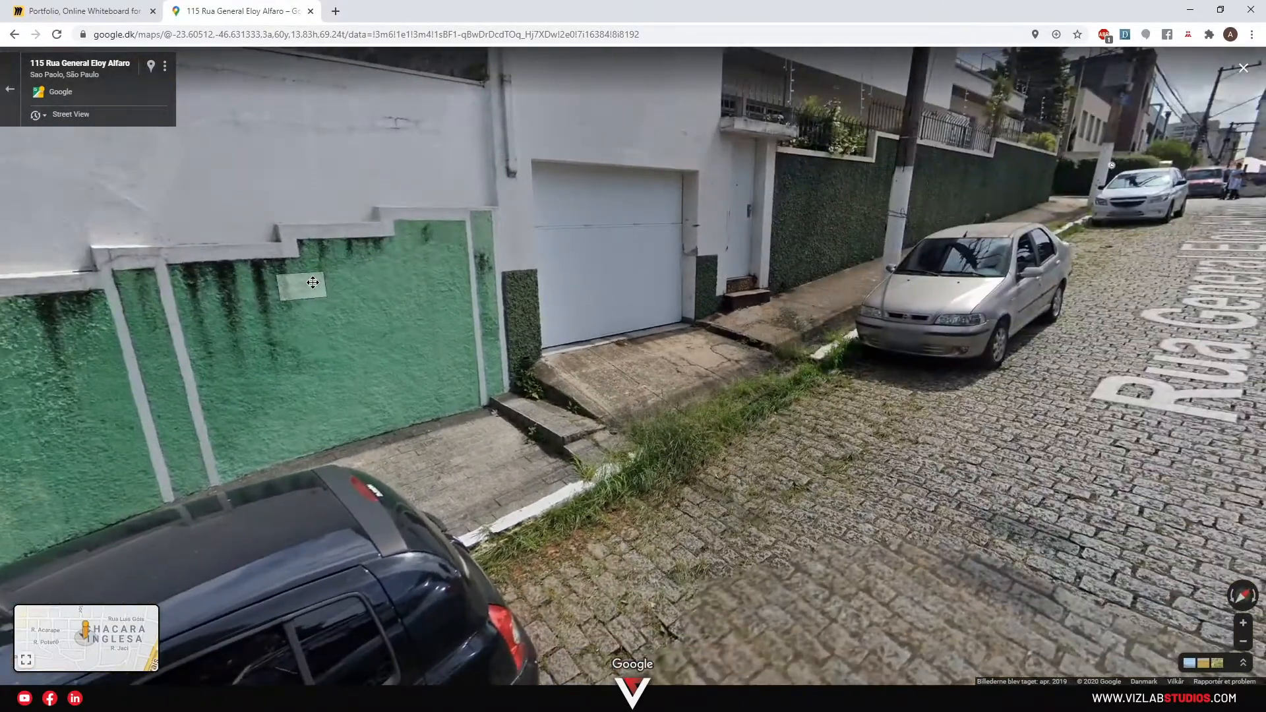
left_click_drag(696, 459, 519, 437)
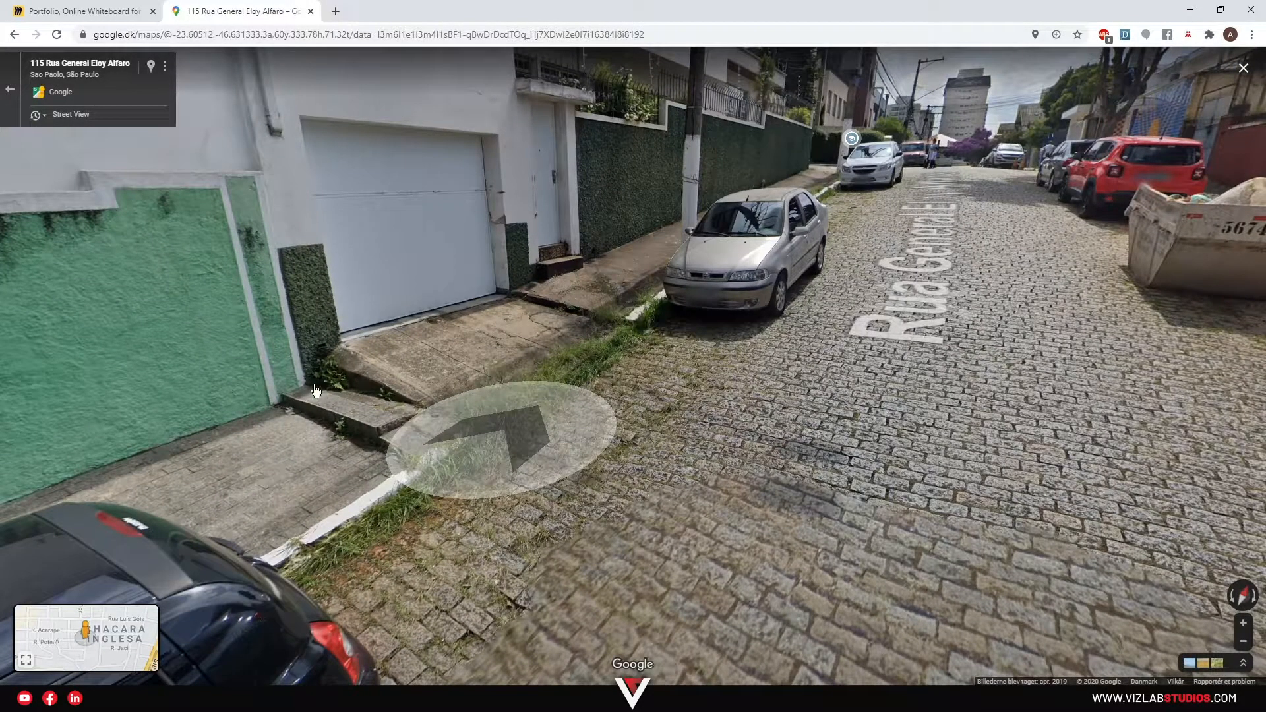
left_click_drag(520, 331, 680, 460)
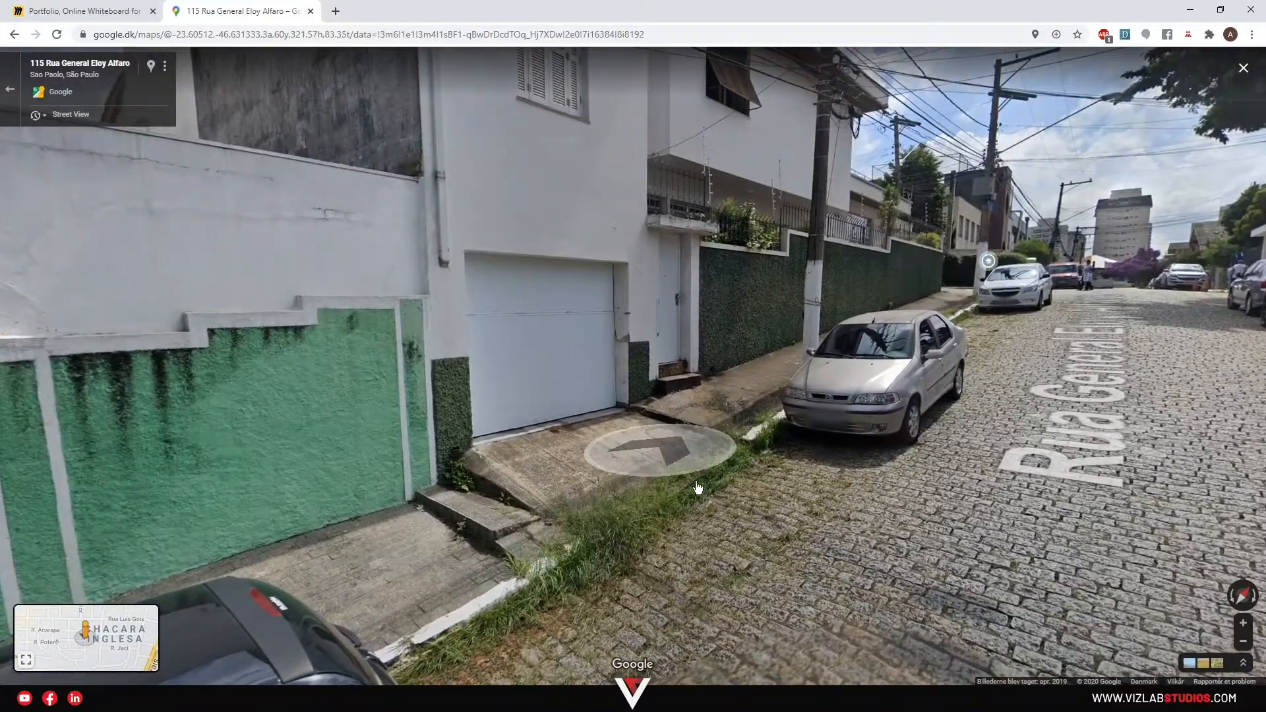
left_click_drag(739, 361, 922, 378)
left_click_drag(454, 385, 682, 369)
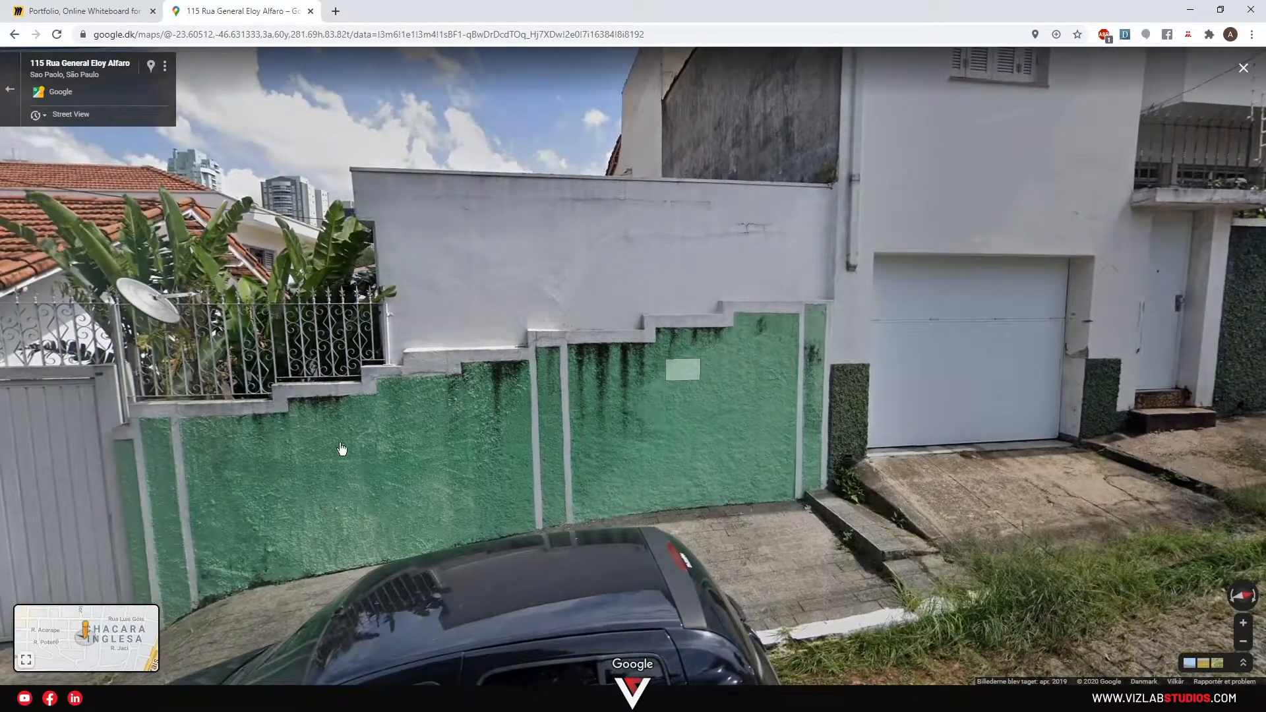
left_click_drag(342, 449, 417, 445)
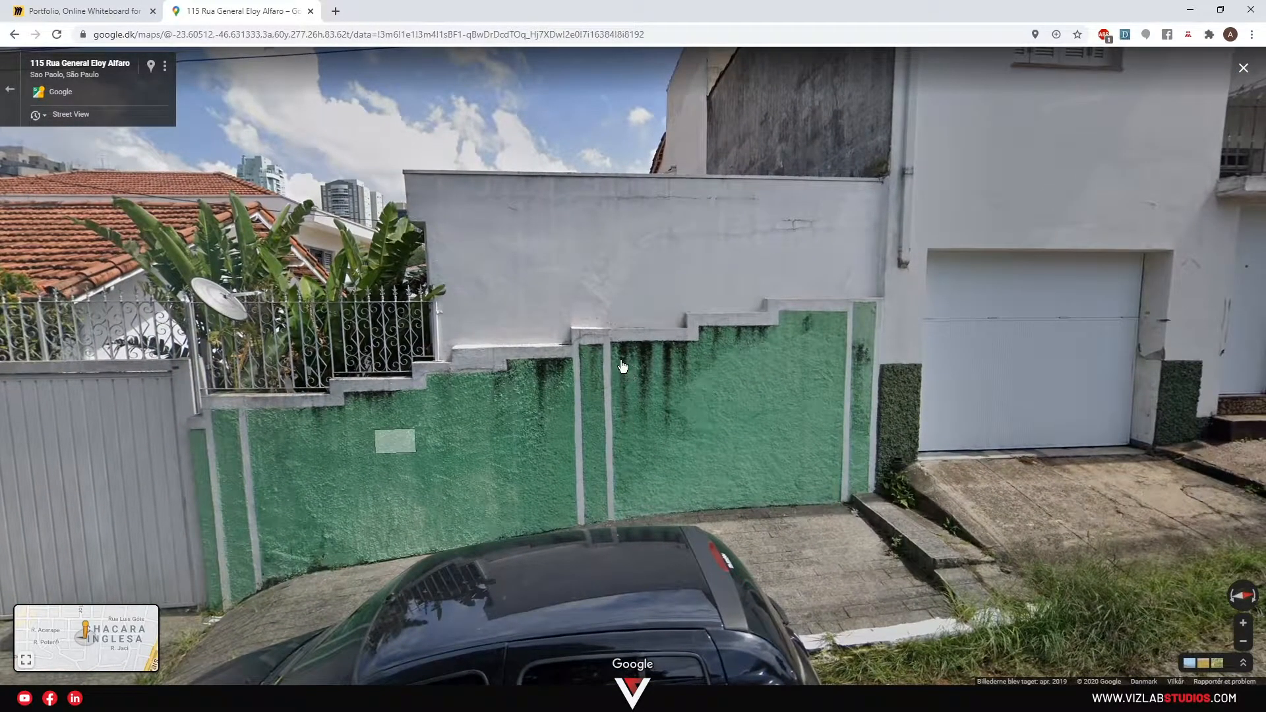
Look along Rua General Eloy Alfaro, then turn back to frame the green wall and garage.
left_click_drag(448, 382, 857, 299)
left_click_drag(547, 408, 676, 310)
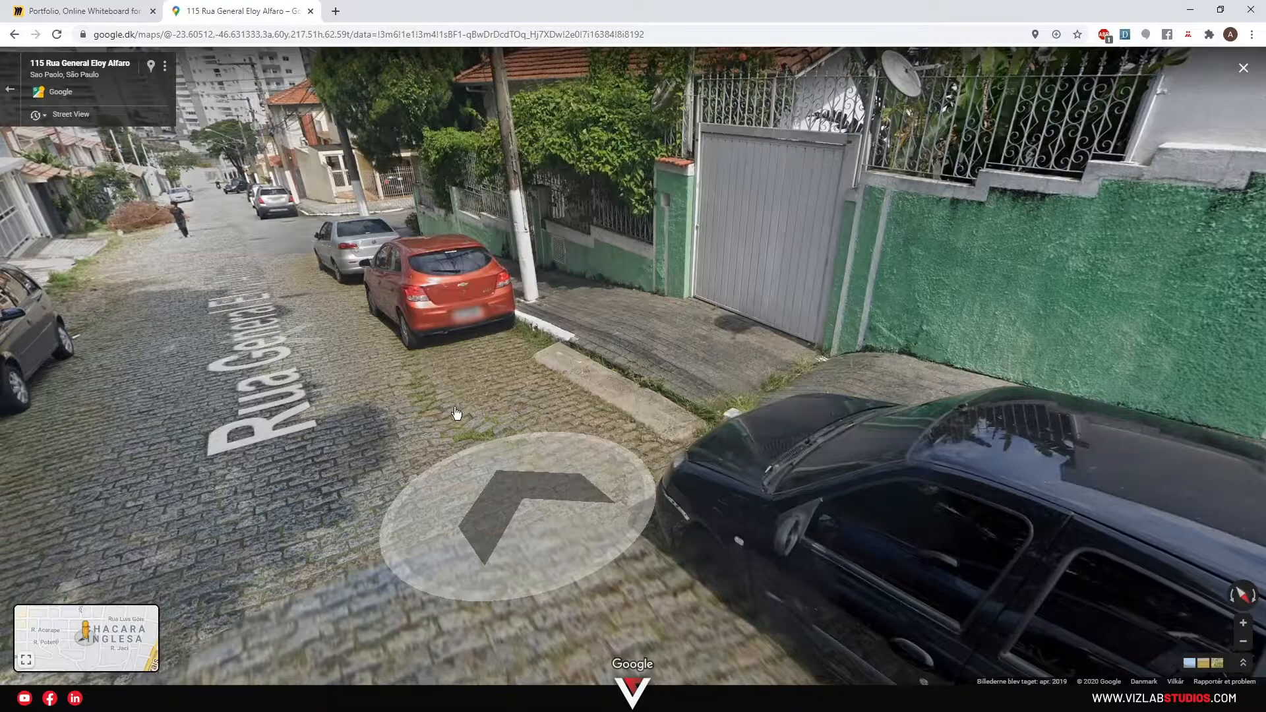
left_click_drag(414, 394, 702, 473)
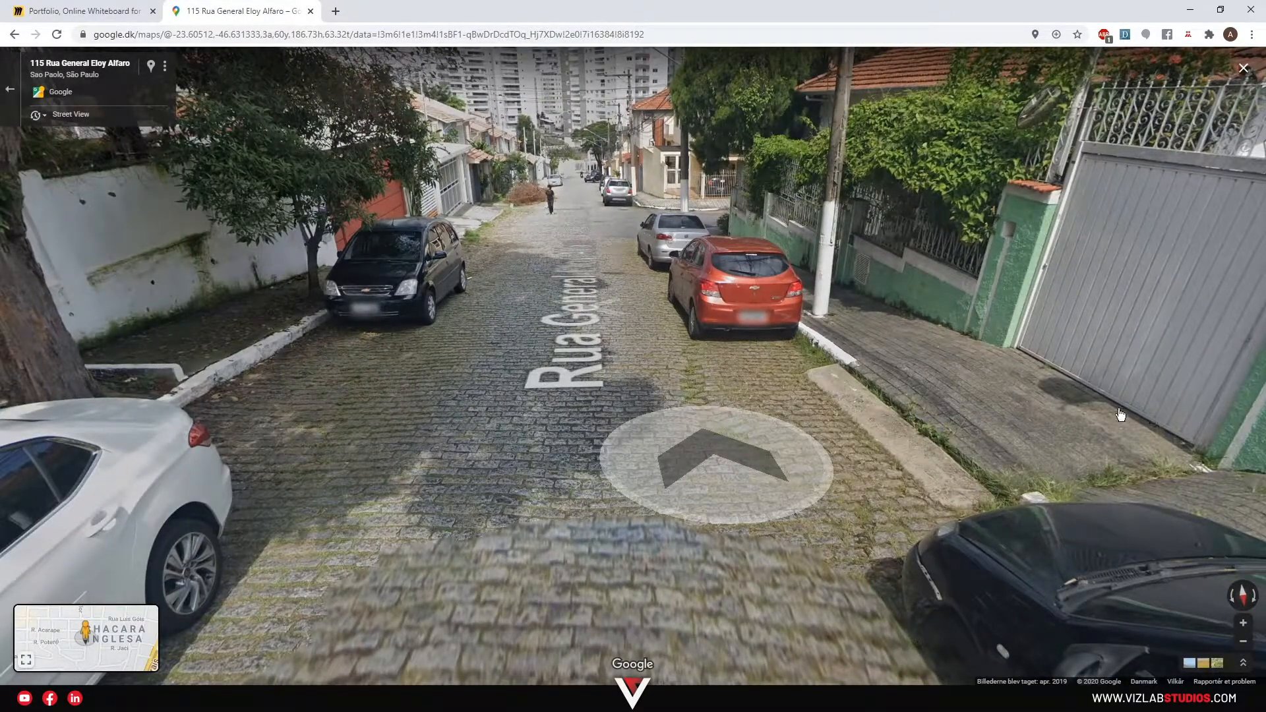
left_click_drag(188, 309, 525, 398)
left_click_drag(458, 424, 662, 428)
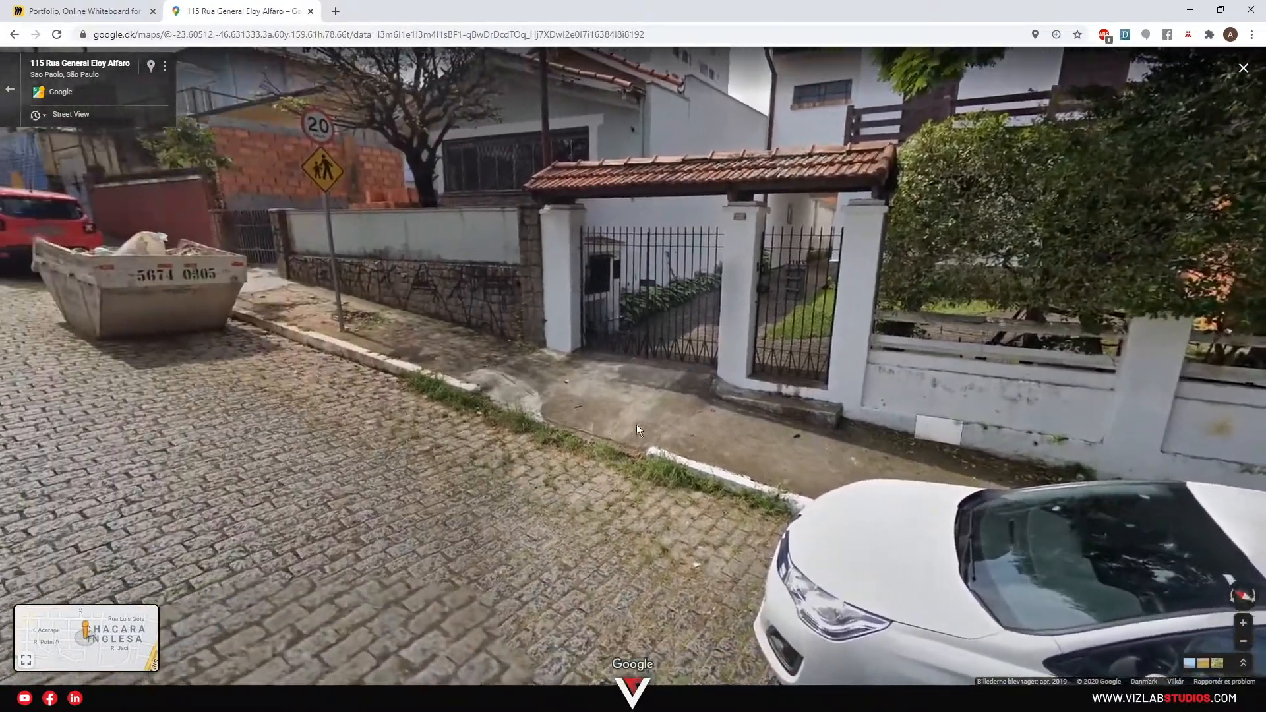
left_click_drag(398, 410, 857, 400)
left_click_drag(424, 347, 1120, 596)
left_click_drag(565, 528, 688, 356)
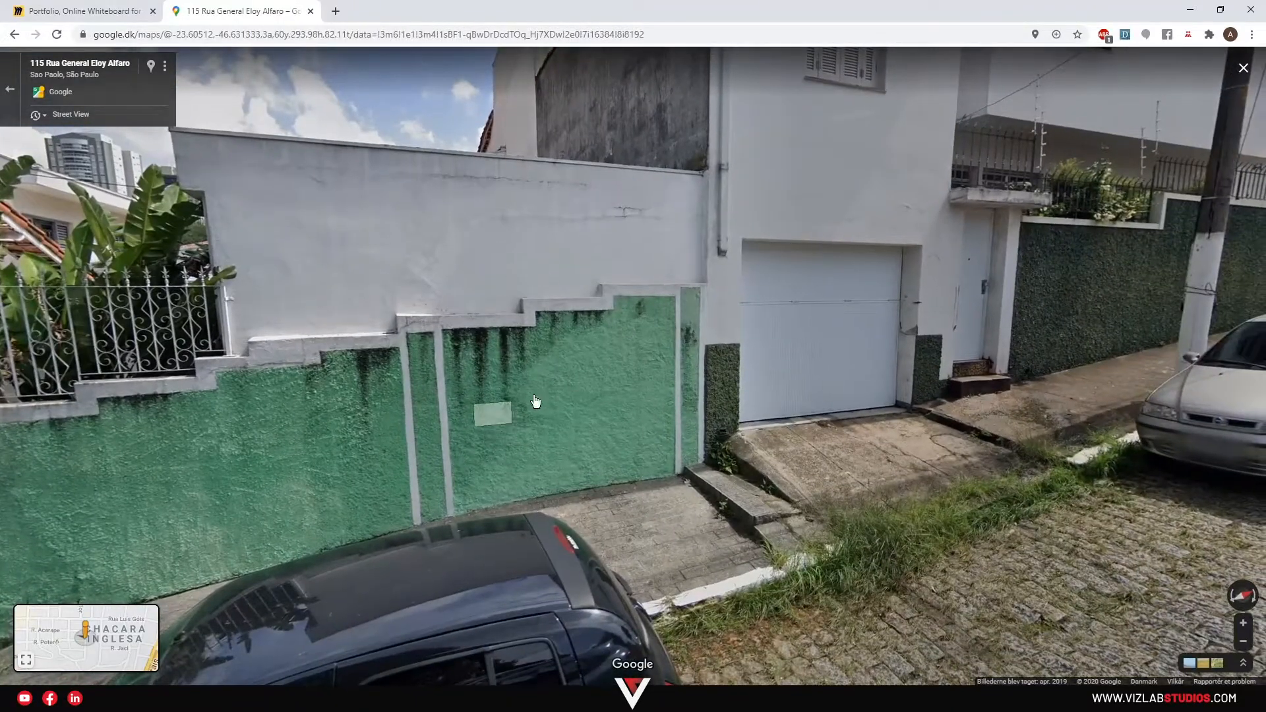
scroll(477, 449, "up", 3)
scroll(661, 443, "down", 3)
scroll(756, 429, "up", 3)
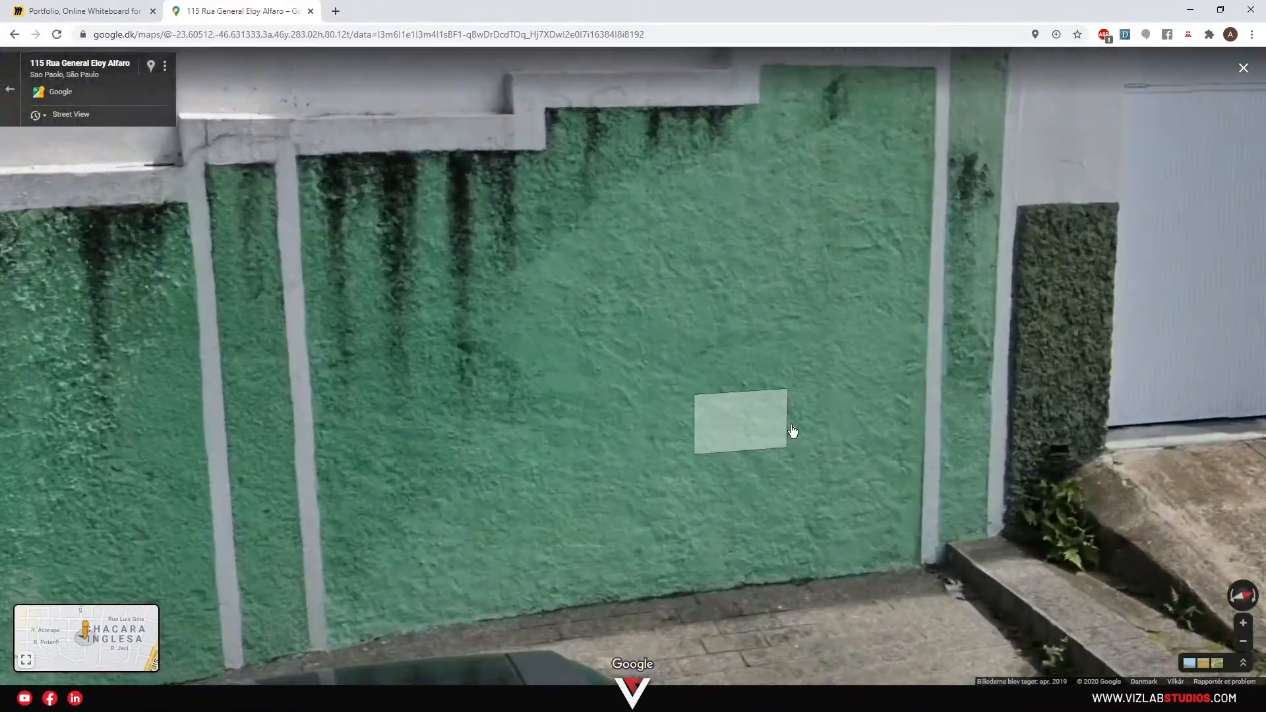
Snip a rectangular screenshot of the green wall area with Win+Shift+S.
key("shift+super+s")
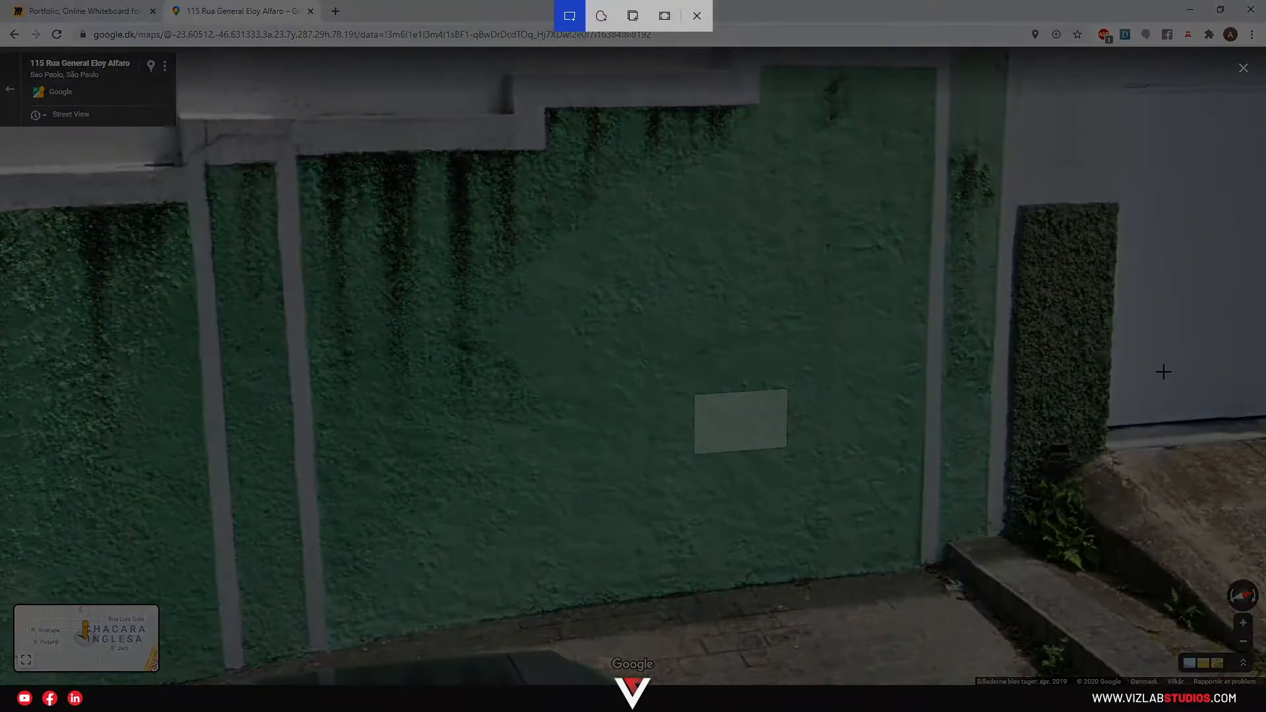
key("Escape")
key("shift+super+s")
left_click_drag(263, 665, 1005, 70)
Paste the green wall snip into the Photoshop document as Layer 3.
key("alt+Tab")
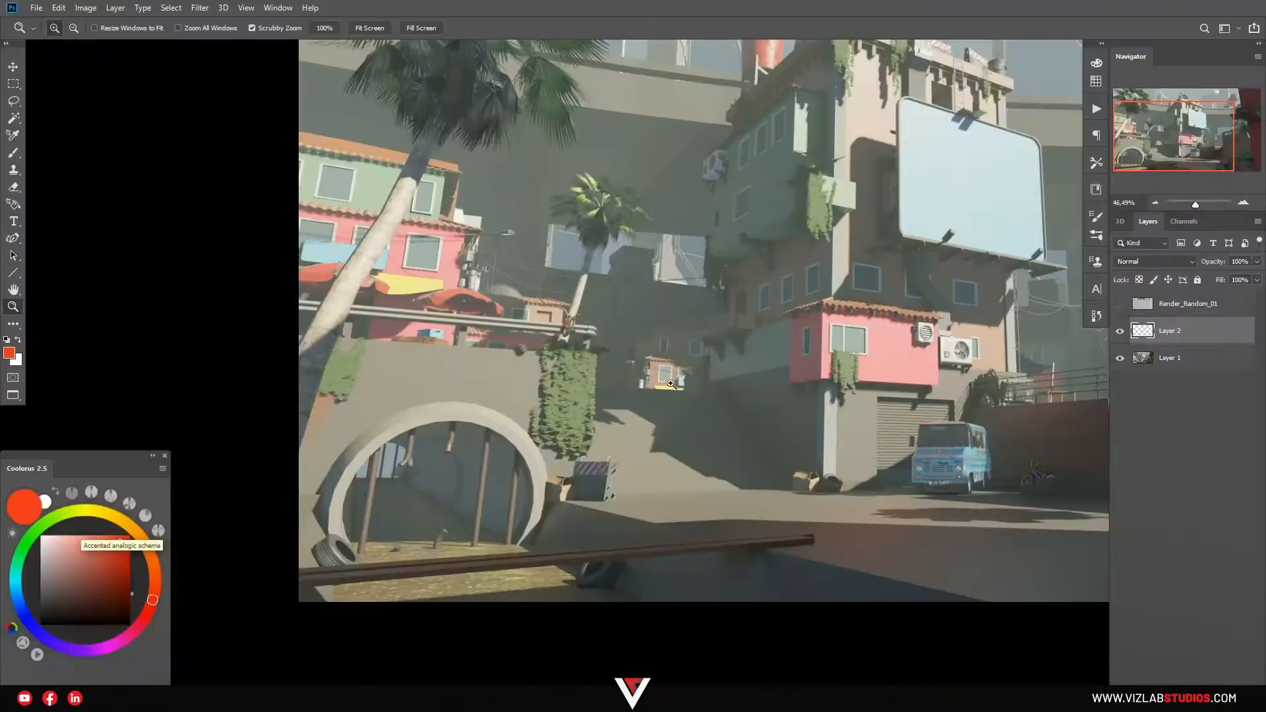
key("ctrl+v")
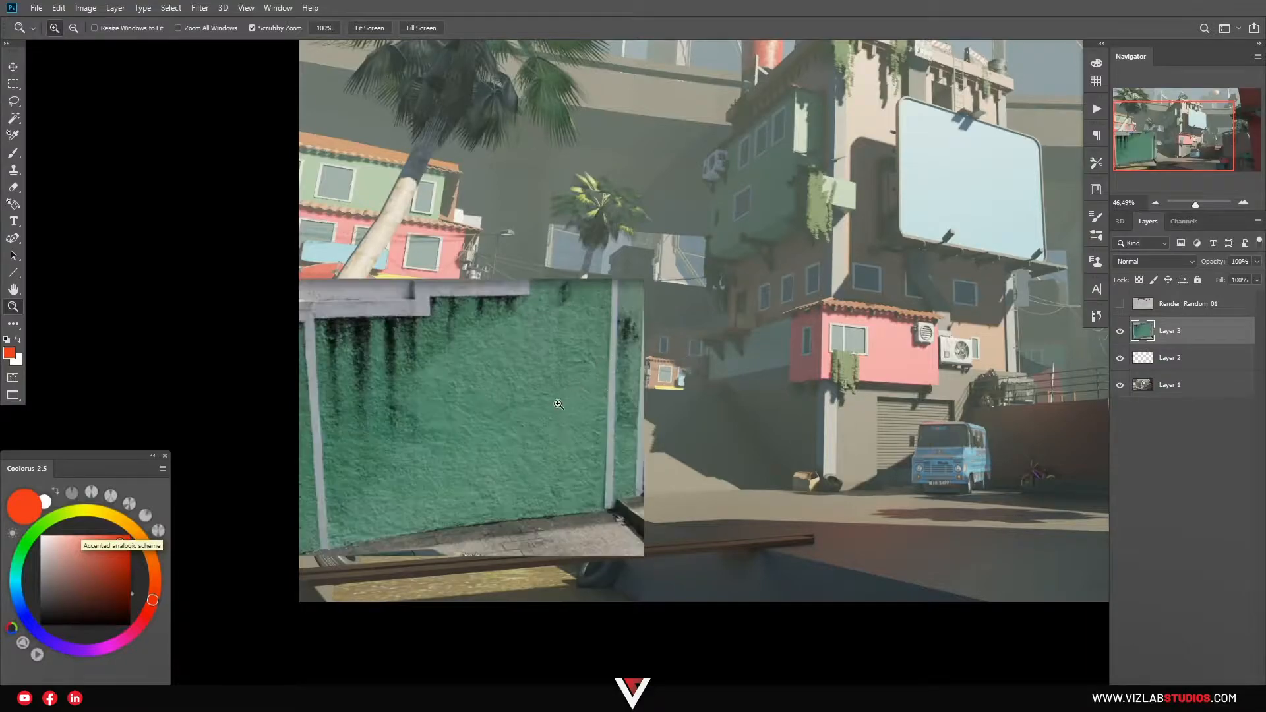
left_click_drag(441, 435, 466, 432)
Show the colour-ID render and Magic Wand-select the purple wall region by the arch.
left_click(1170, 304)
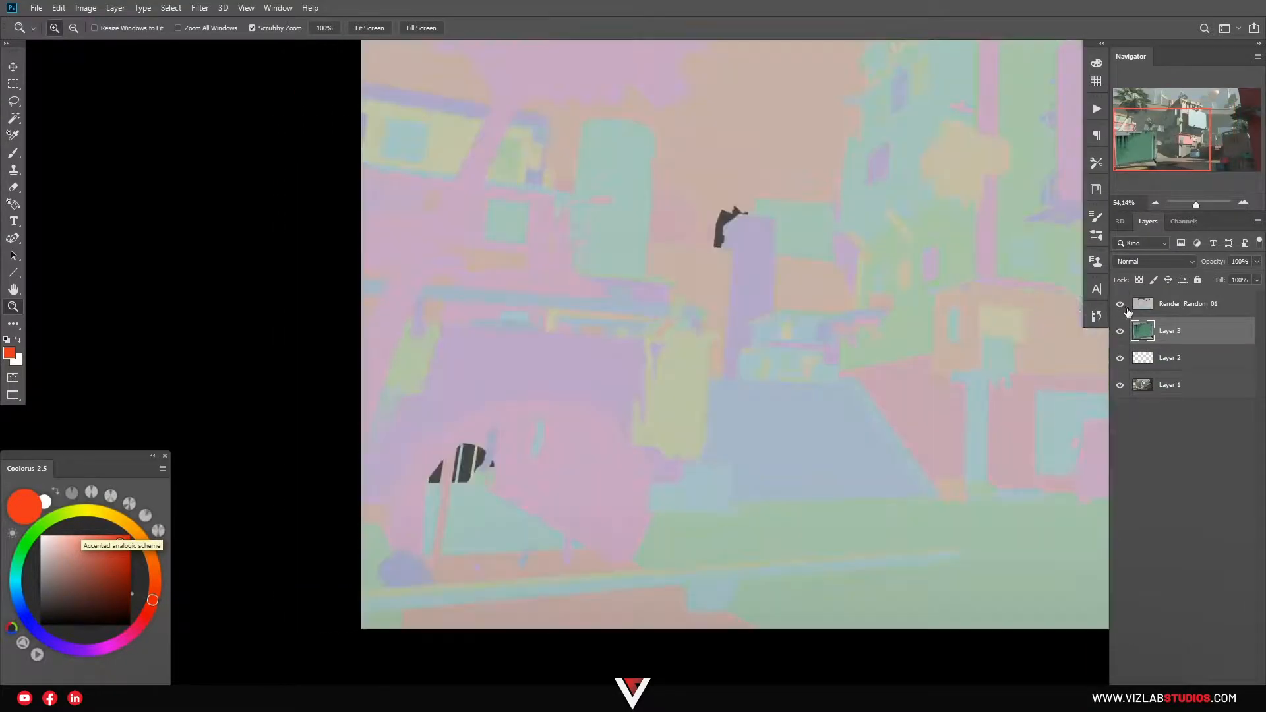
left_click_drag(562, 418, 585, 390)
key("w")
left_click(586, 377)
mouse_move(814, 360)
left_mouse_down()
mouse_move(762, 364)
mouse_move(820, 356)
left_mouse_up()
left_click_drag(599, 356, 617, 361)
With Contiguous off and Tolerance 1, select all the purple wall areas.
left_click(373, 27)
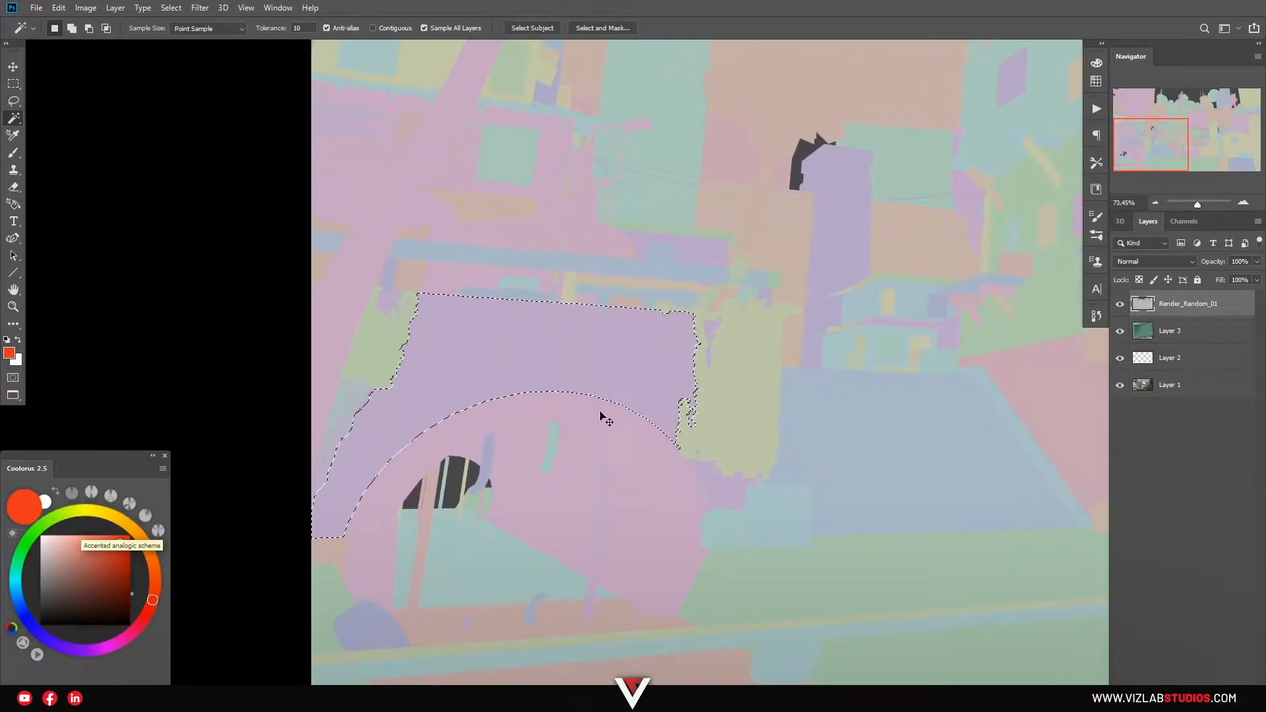
left_click(621, 376)
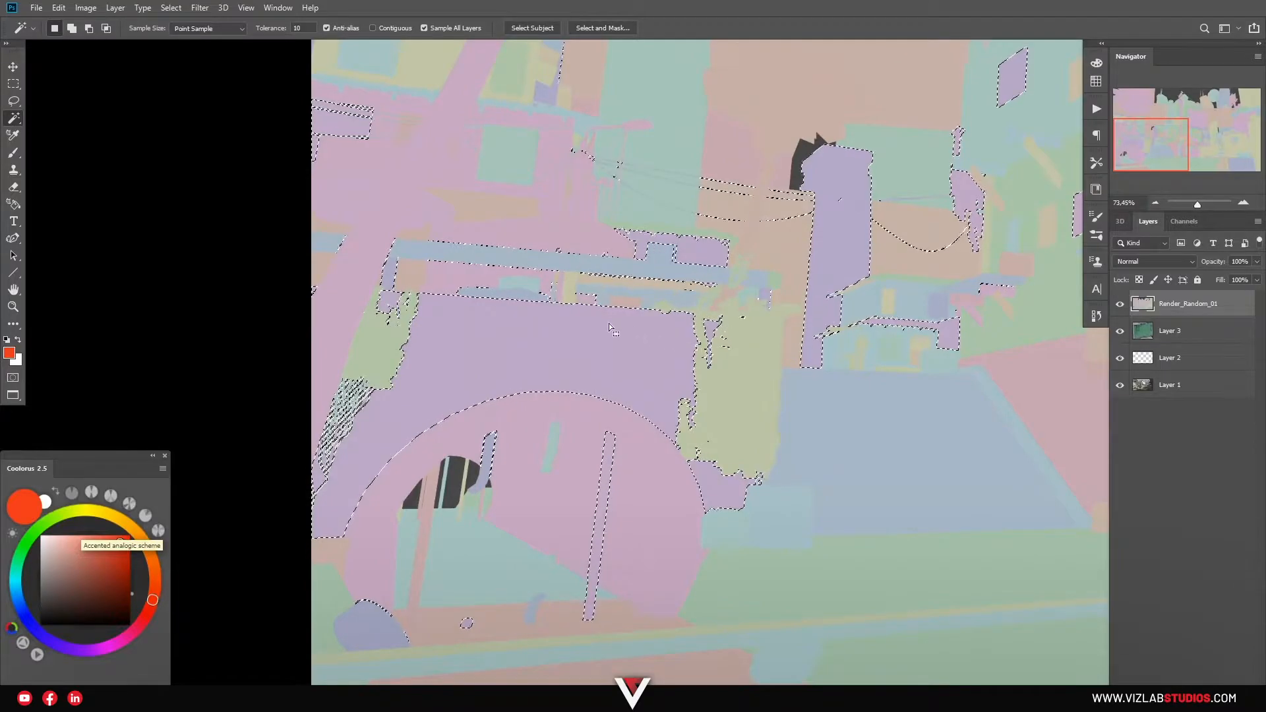
left_click(271, 28)
type("1")
left_click(516, 344)
left_click(541, 346)
left_click(618, 343, "shift")
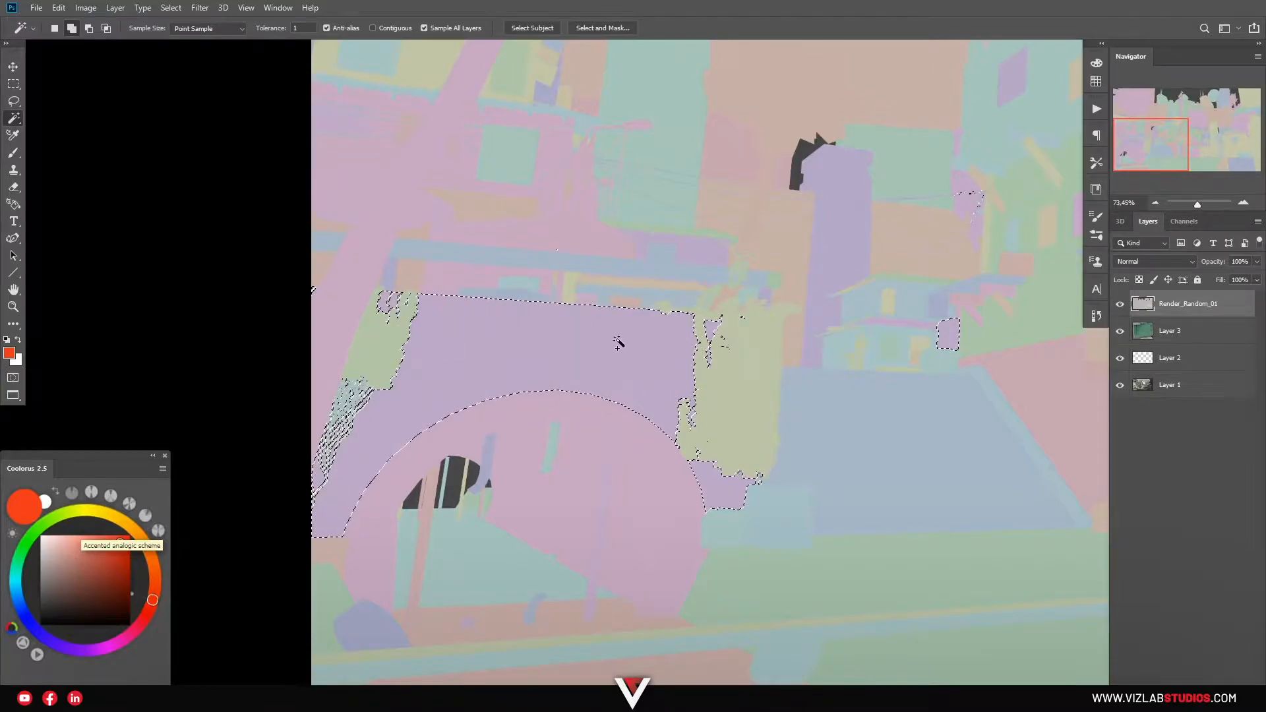
Lasso out stray patches, then hide the colour-ID render and select the wall photo layer.
key("l")
key("z")
mouse_move(630, 387)
left_mouse_down()
mouse_move(554, 387)
mouse_move(591, 385)
mouse_move(975, 544)
mouse_move(564, 191)
mouse_move(594, 375)
left_mouse_up()
key("k")
key("l")
key("z")
mouse_move(455, 431)
left_mouse_down()
mouse_move(655, 423)
mouse_move(663, 404)
left_mouse_up()
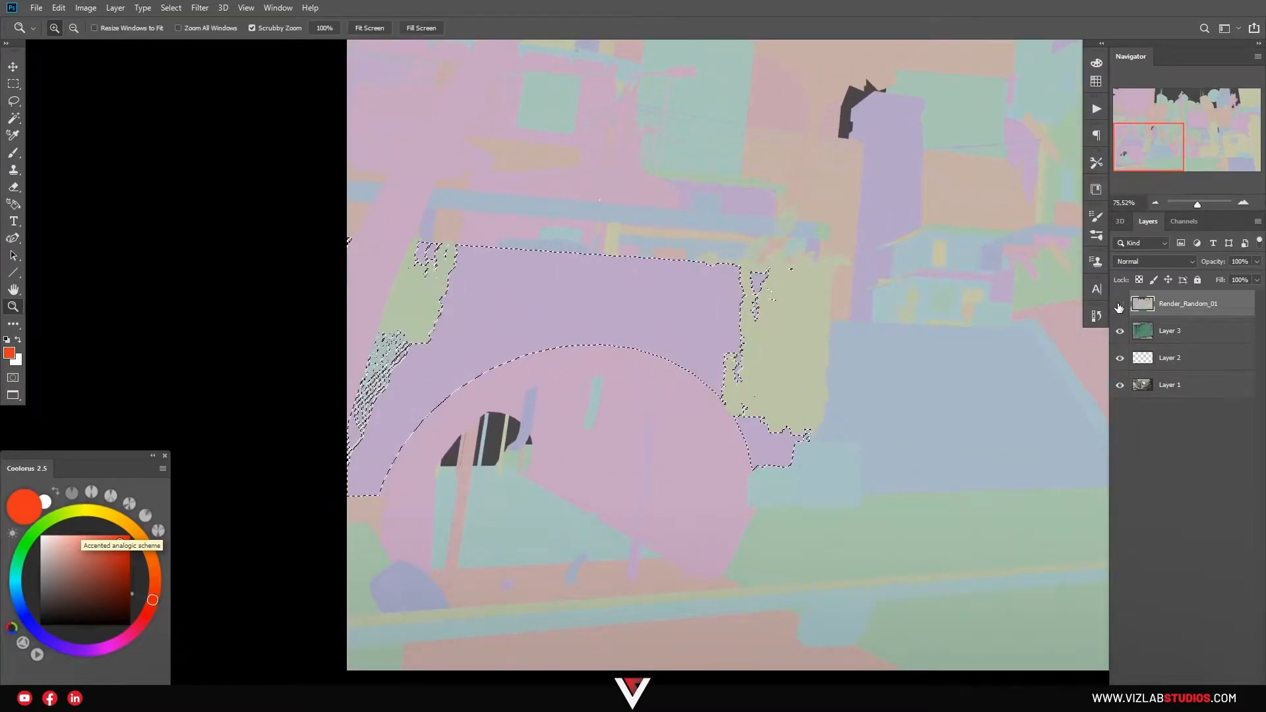
left_click(1119, 305)
left_click(1154, 333)
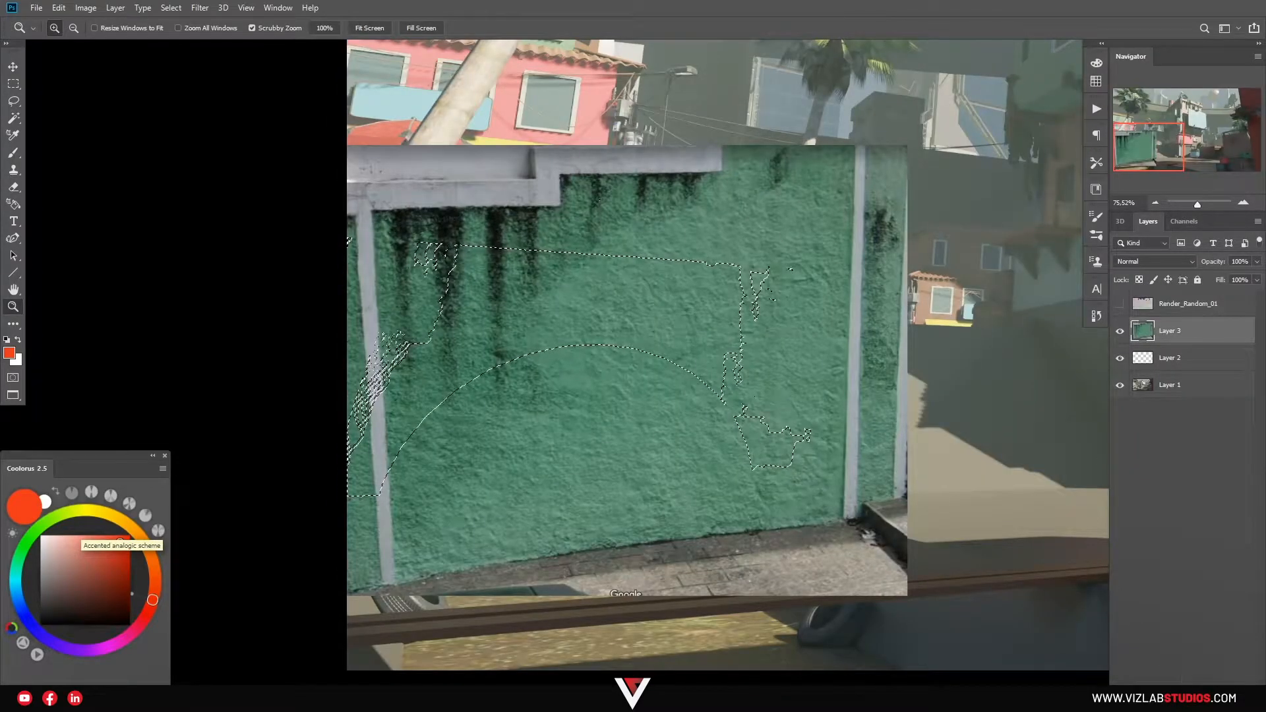
Add a layer mask to the wall photo from the selection and unlink it.
left_click(1168, 699)
left_click_drag(589, 349, 554, 349)
left_click_drag(793, 330, 810, 331)
left_click(1158, 331)
left_click(1143, 330)
Free-transform the wall photo, dragging its corners and bottom edge to match the wall's perspective.
key("ctrl+t")
left_click_drag(806, 192, 791, 267)
left_click_drag(363, 200, 373, 234)
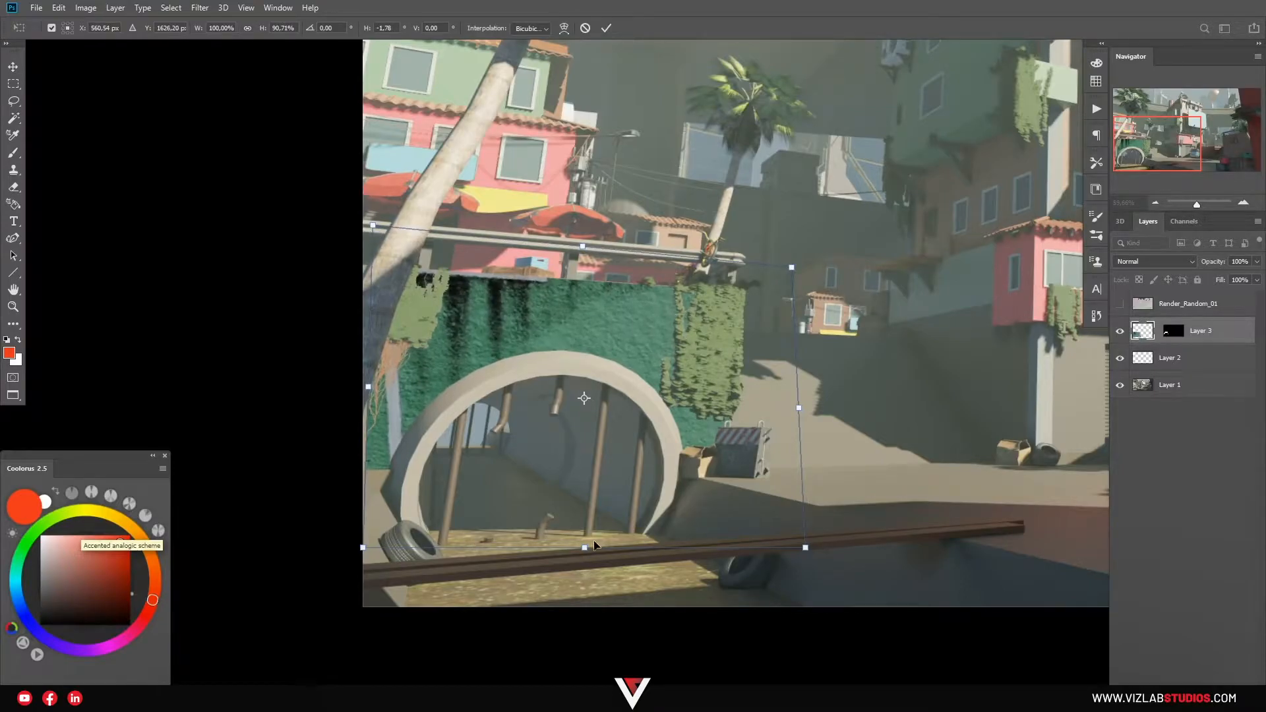
left_click_drag(584, 554, 559, 562)
left_click_drag(497, 364, 471, 356)
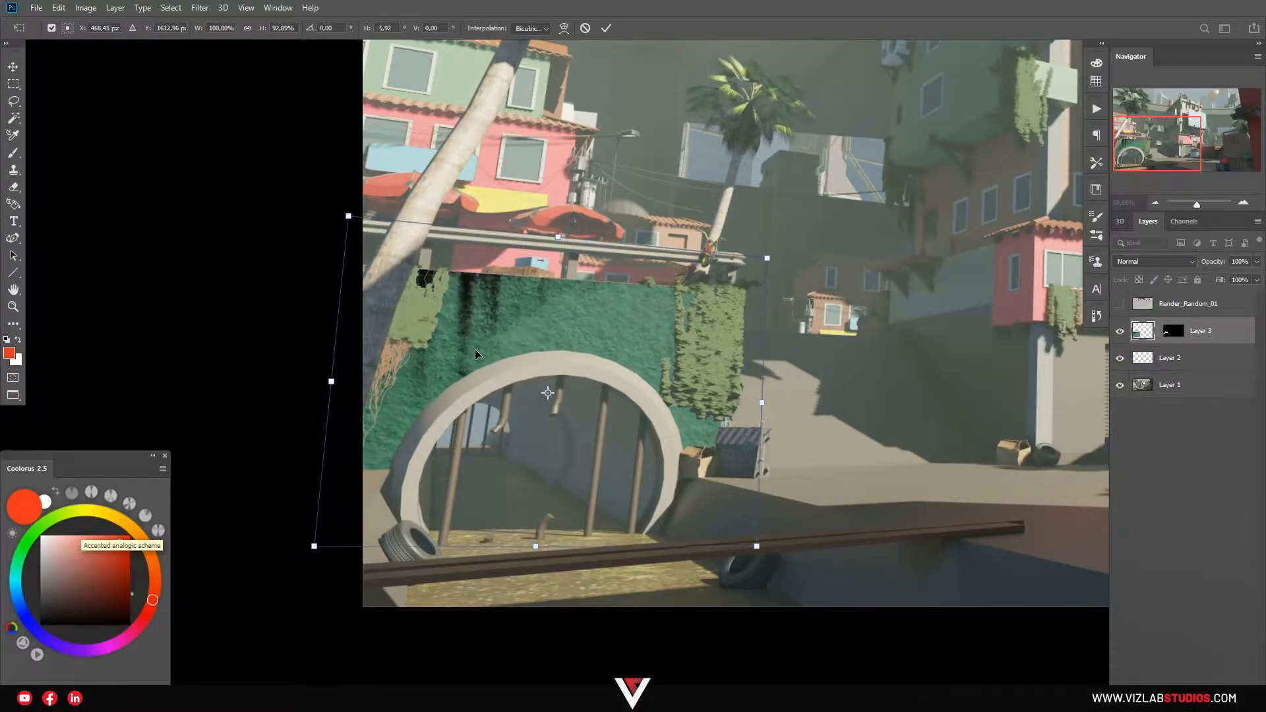
key("Return")
key("z")
left_click_drag(555, 306, 542, 361)
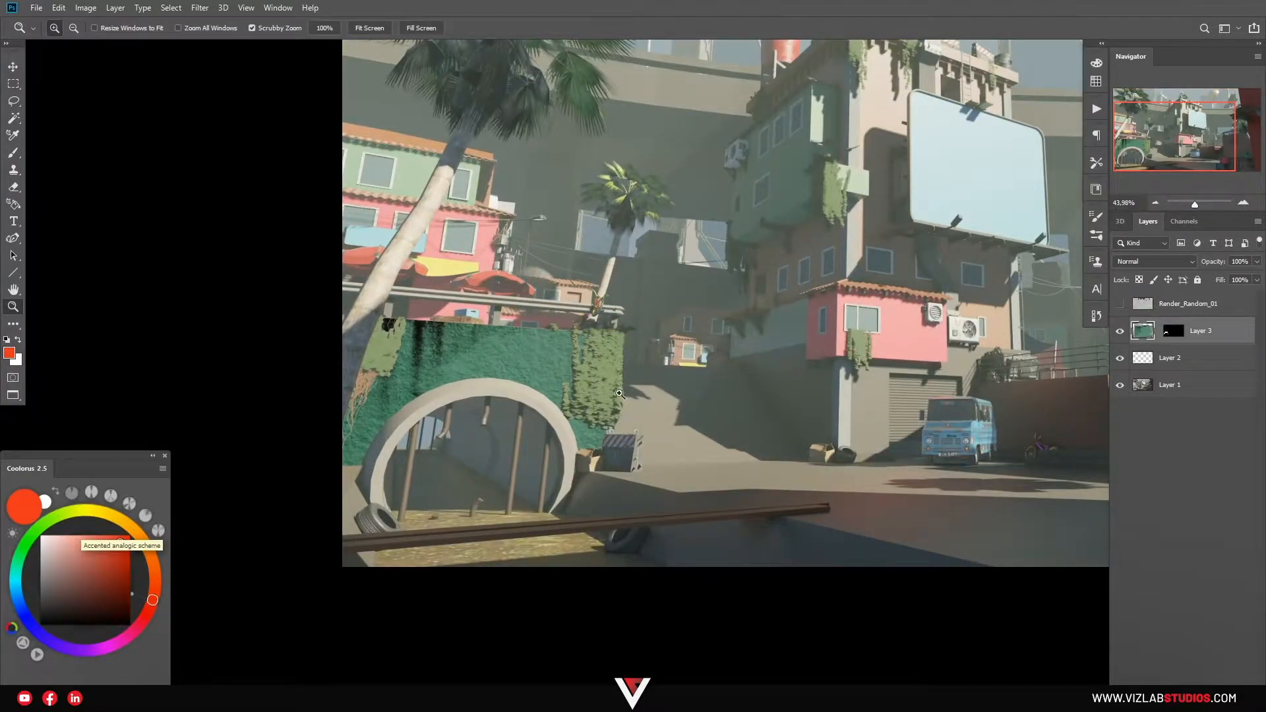
On Layer 2, pick a hard round brush and a grey-teal wall colour, testing and undoing a stroke.
left_click(1119, 331)
left_click(1180, 358)
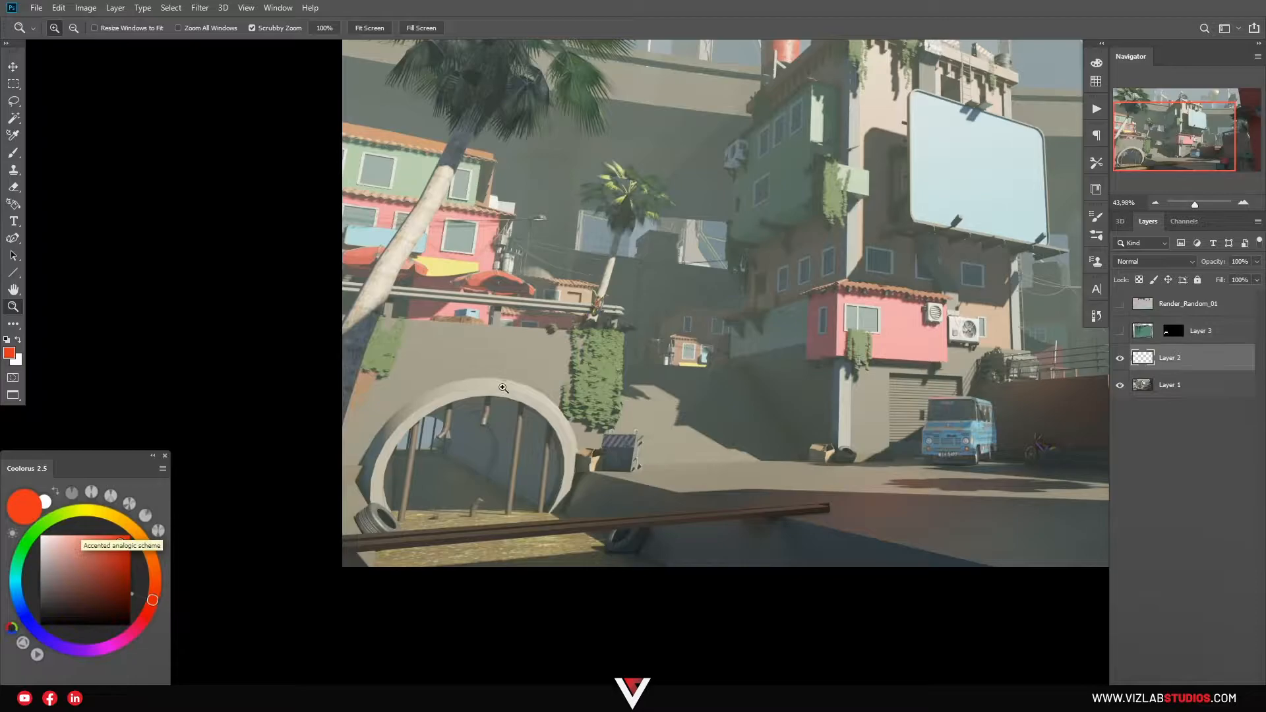
key("b")
right_click(512, 370)
left_click(634, 473)
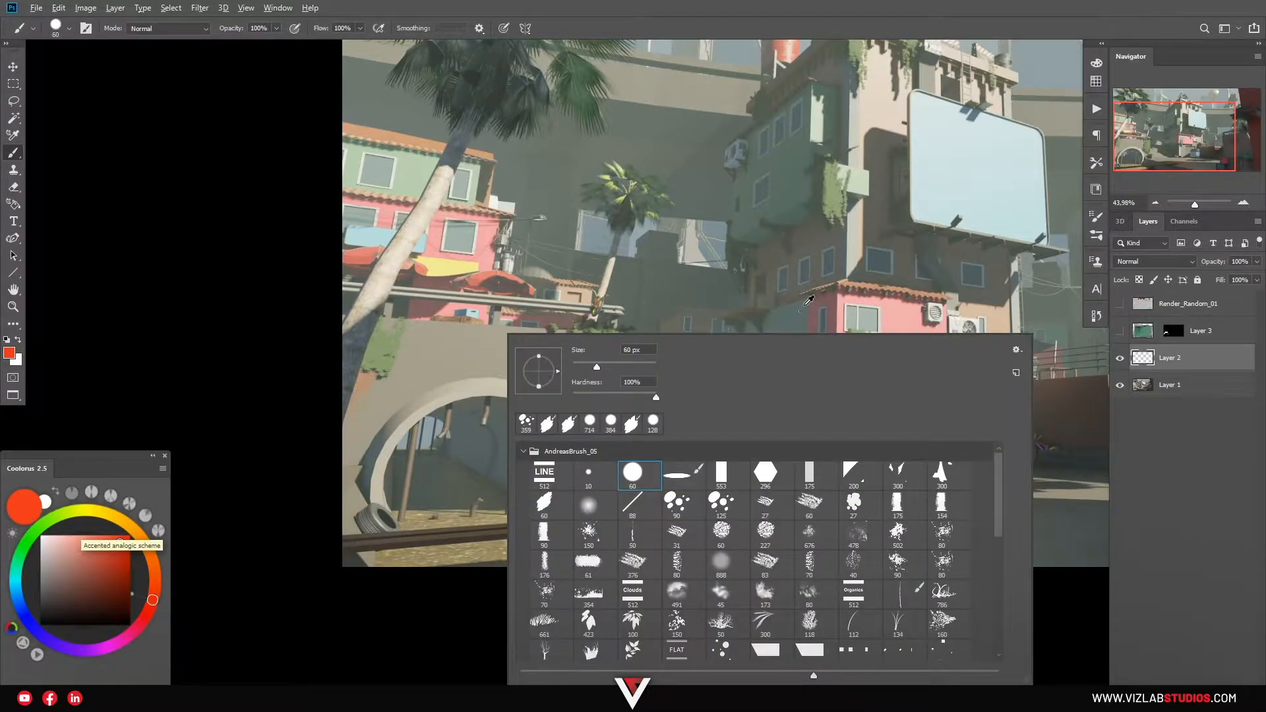
left_click(810, 300, "alt")
left_click_drag(586, 300, 484, 403)
key("ctrl+z")
Mask Layer 2 to the wall photo's mask shape and paint black shadow above the arch.
left_click(1173, 335, "ctrl")
left_click(1171, 700)
key("bracketright")
key("bracketright")
key("bracketright")
key("bracketright")
key("bracketright")
key("bracketright")
key("bracketright")
key("bracketright")
key("bracketright")
key("bracketright")
key("bracketright")
key("bracketright")
mouse_move(522, 366)
left_mouse_down()
mouse_move(487, 367)
mouse_move(547, 367)
mouse_move(580, 394)
left_mouse_up()
key("x")
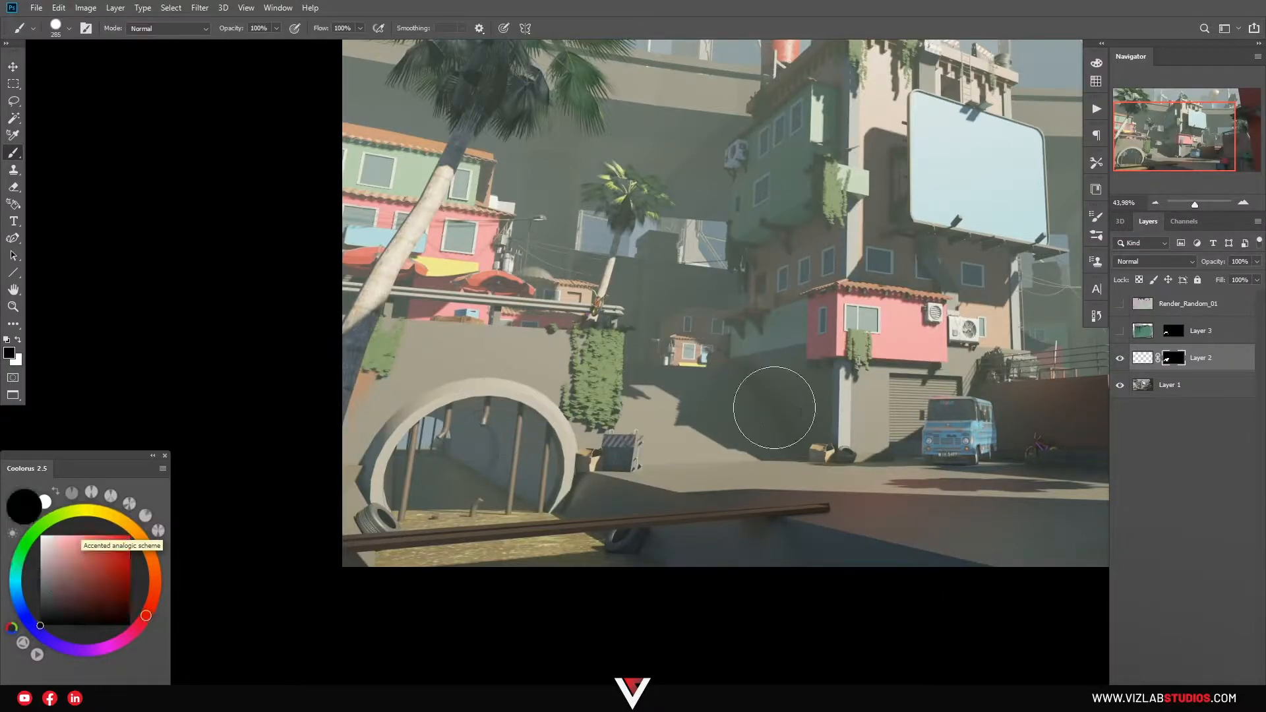
left_click(1138, 360)
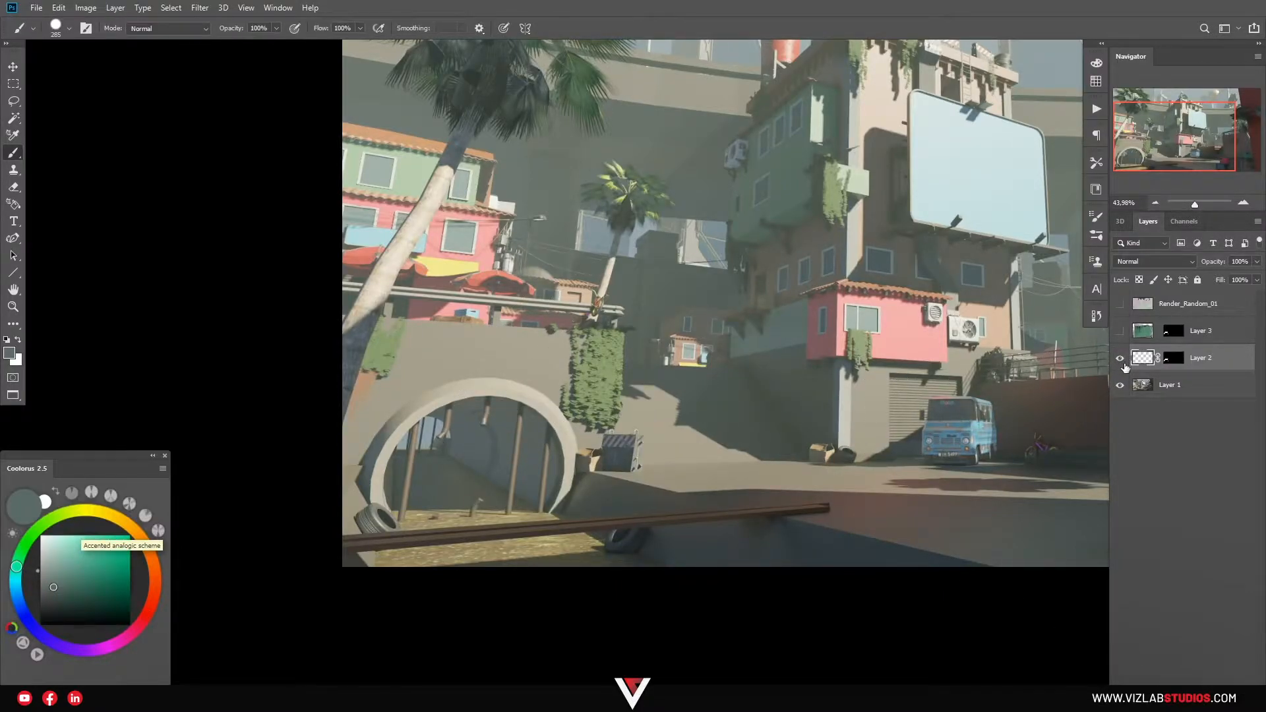
mouse_move(542, 330)
left_mouse_down()
mouse_move(498, 371)
mouse_move(575, 422)
left_mouse_up()
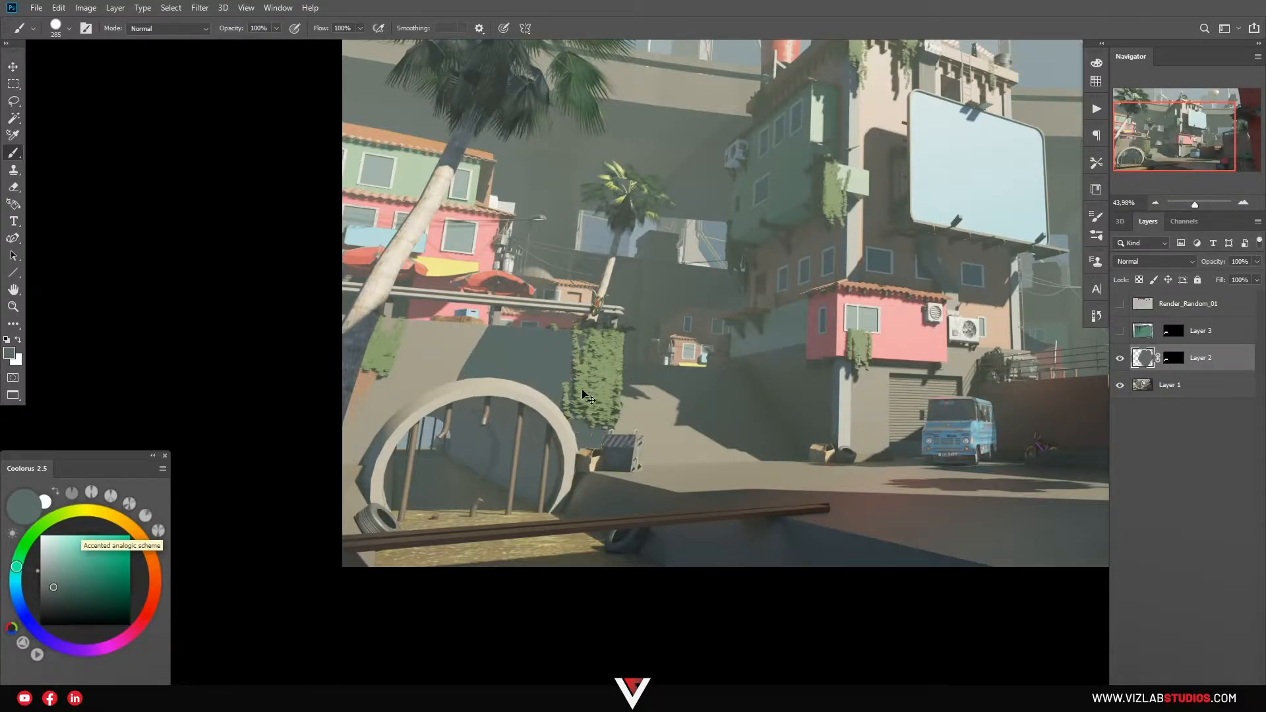
key("ctrl+z")
left_click_drag(531, 356, 497, 425)
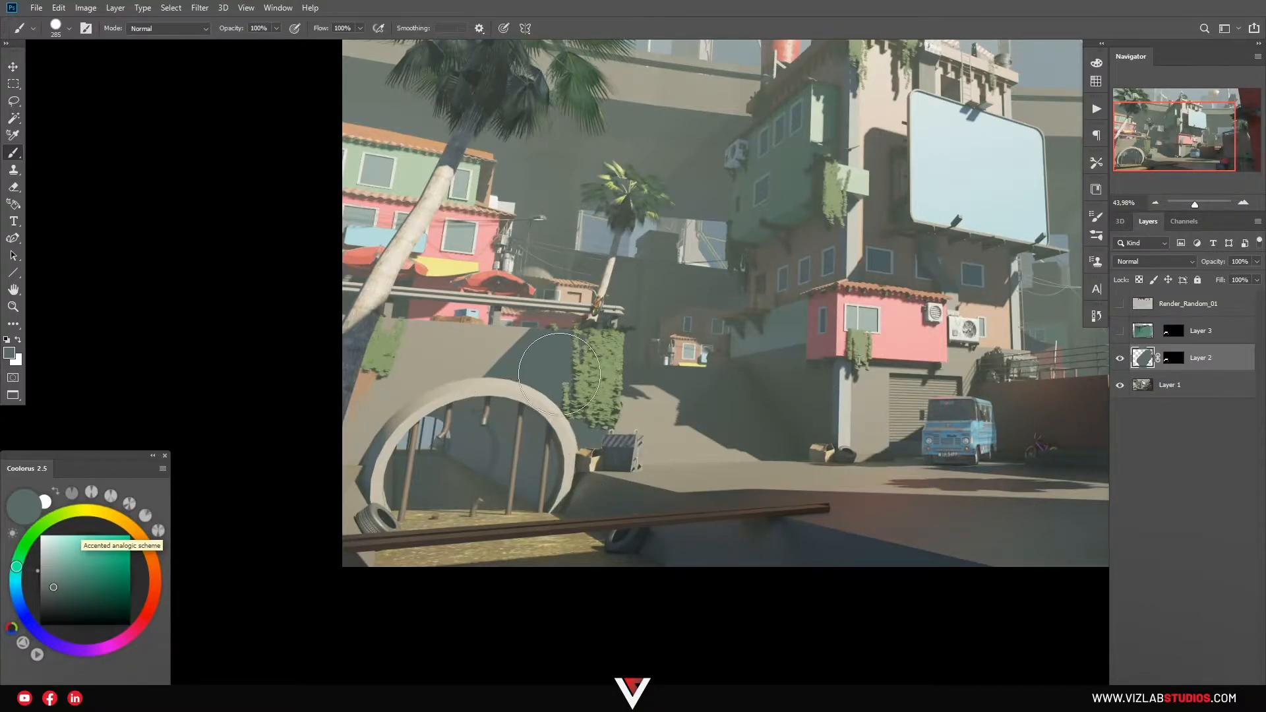
Switch to a soft round brush and paint a faint shadow down to the arch top.
right_click(561, 356)
left_click(645, 504)
left_click(518, 377)
left_click_drag(519, 346, 491, 377)
Show Layer 3, set its blend mode to Soft Light, and zoom in on the wall.
left_click(1120, 332)
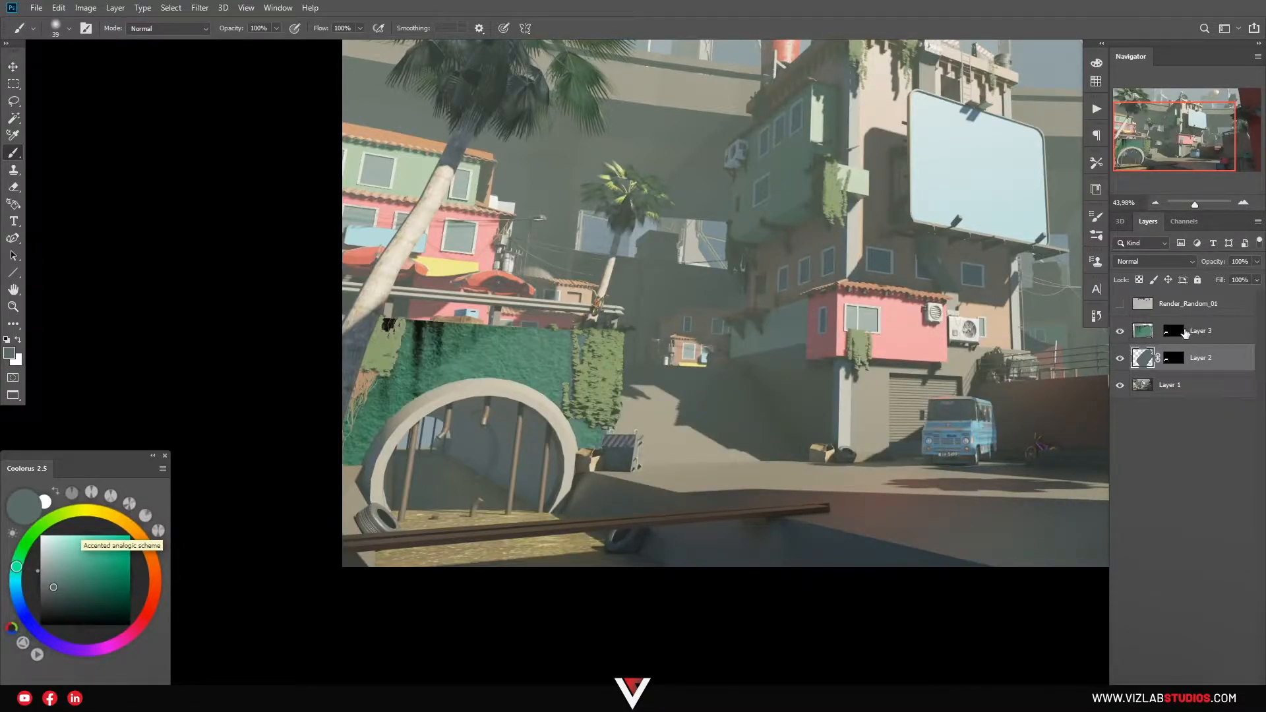
left_click(1144, 331)
left_click(1135, 258)
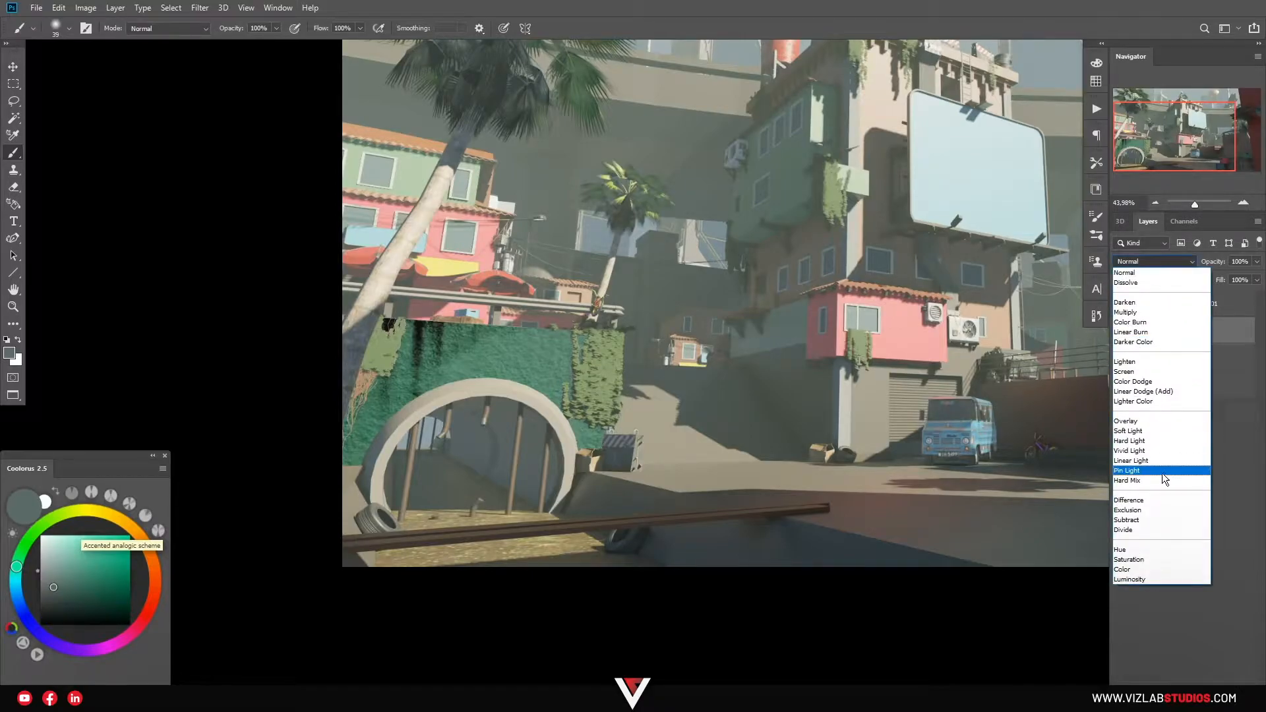
left_click(1154, 429)
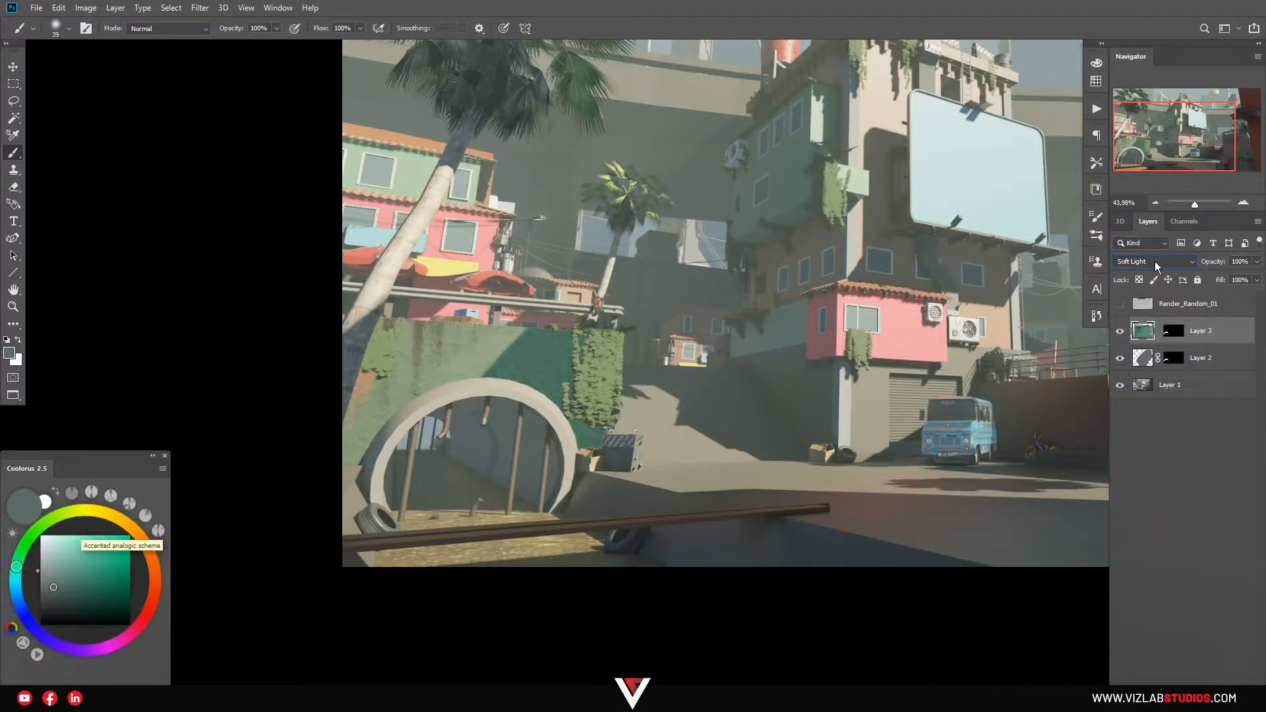
key("z")
left_click_drag(474, 368, 580, 371)
left_click_drag(580, 373, 669, 360)
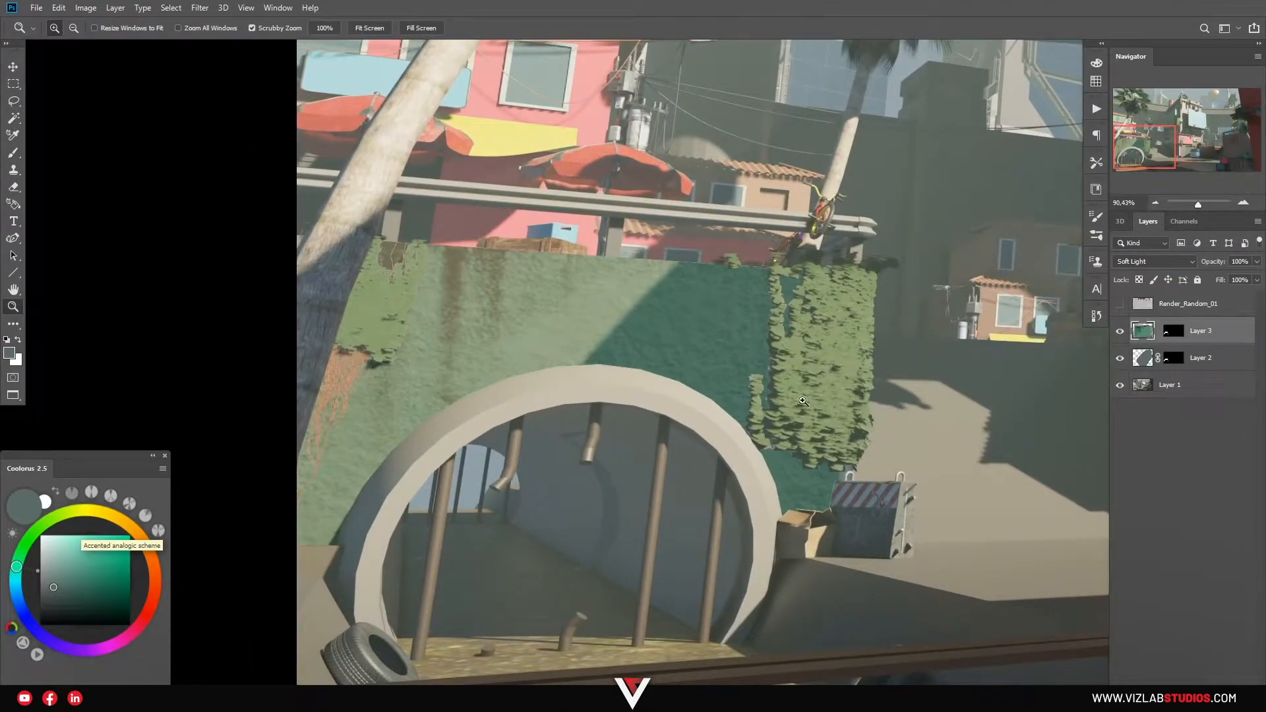
left_click_drag(833, 354, 801, 374)
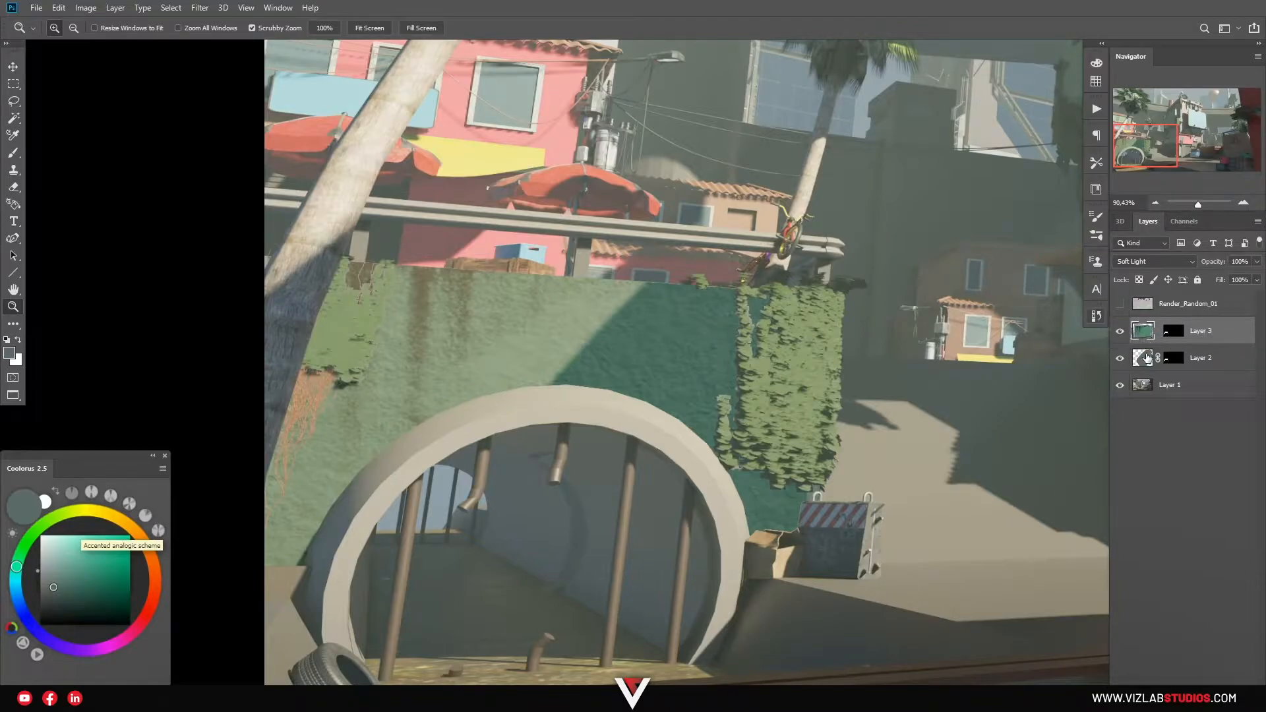
Darken the green wall photo with Levels by raising the black point.
key("ctrl+l")
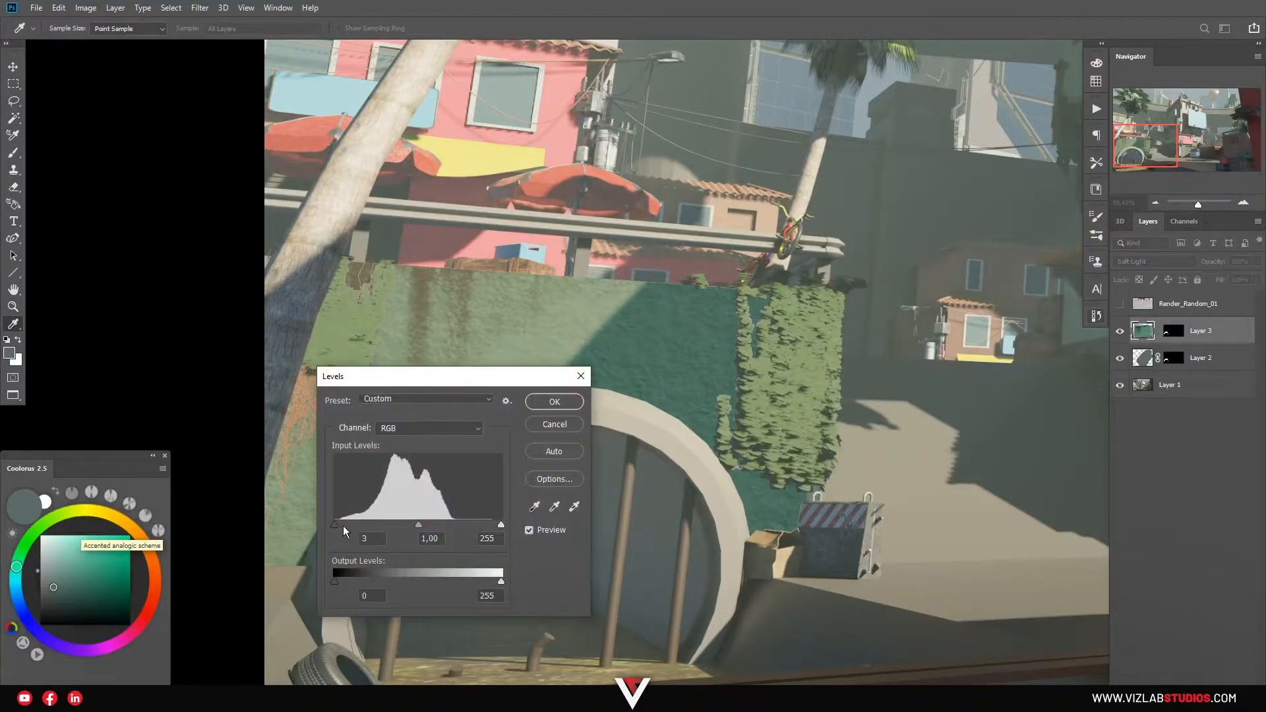
left_click_drag(341, 531, 400, 532)
left_click(557, 405)
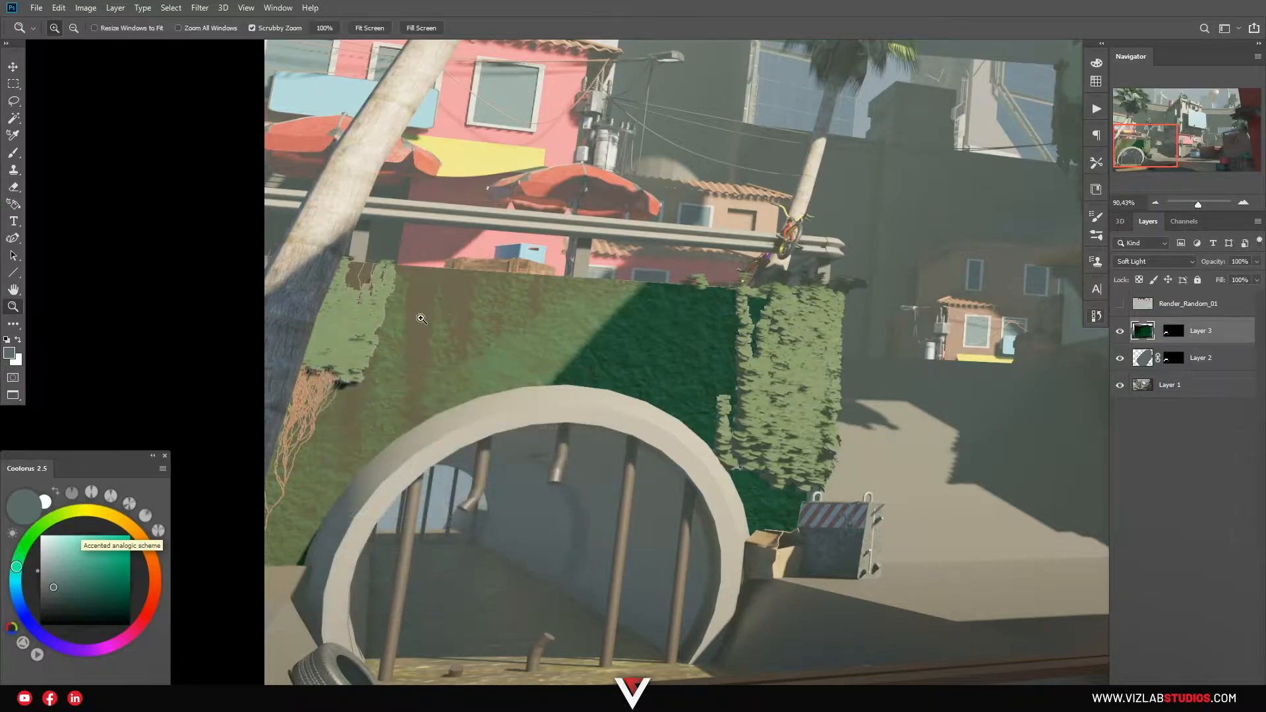
In Blending Options, try Blend If This Layer sliders to hide the wall photo's darkest tones.
double_click(1235, 338)
key("Escape")
double_click(1235, 338)
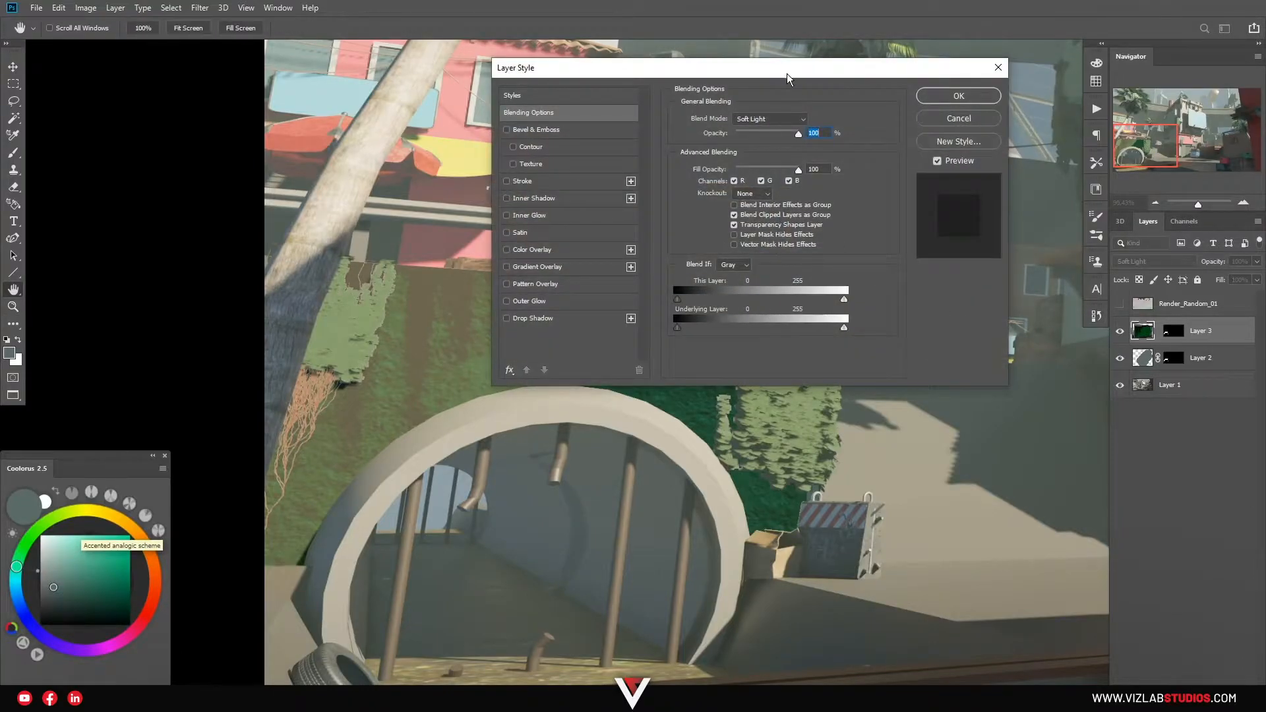
left_click_drag(787, 79, 898, 30)
left_click_drag(789, 250, 817, 256)
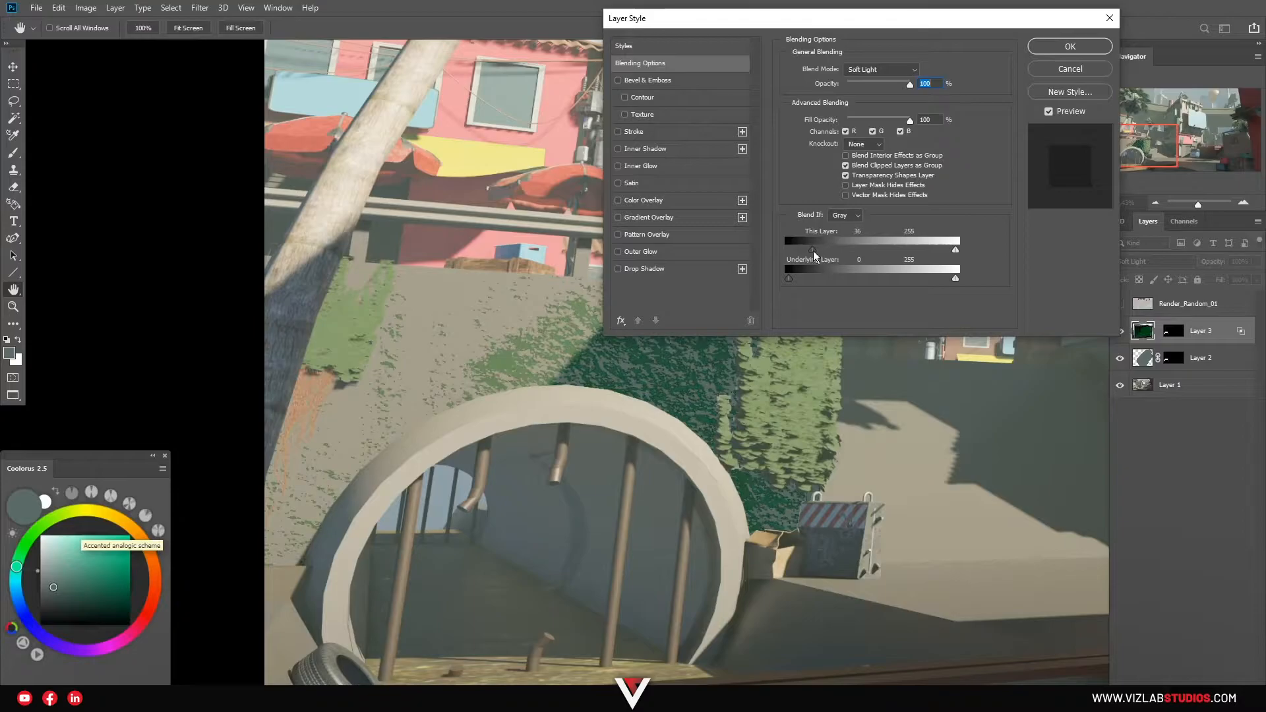
left_click_drag(792, 25, 950, 19)
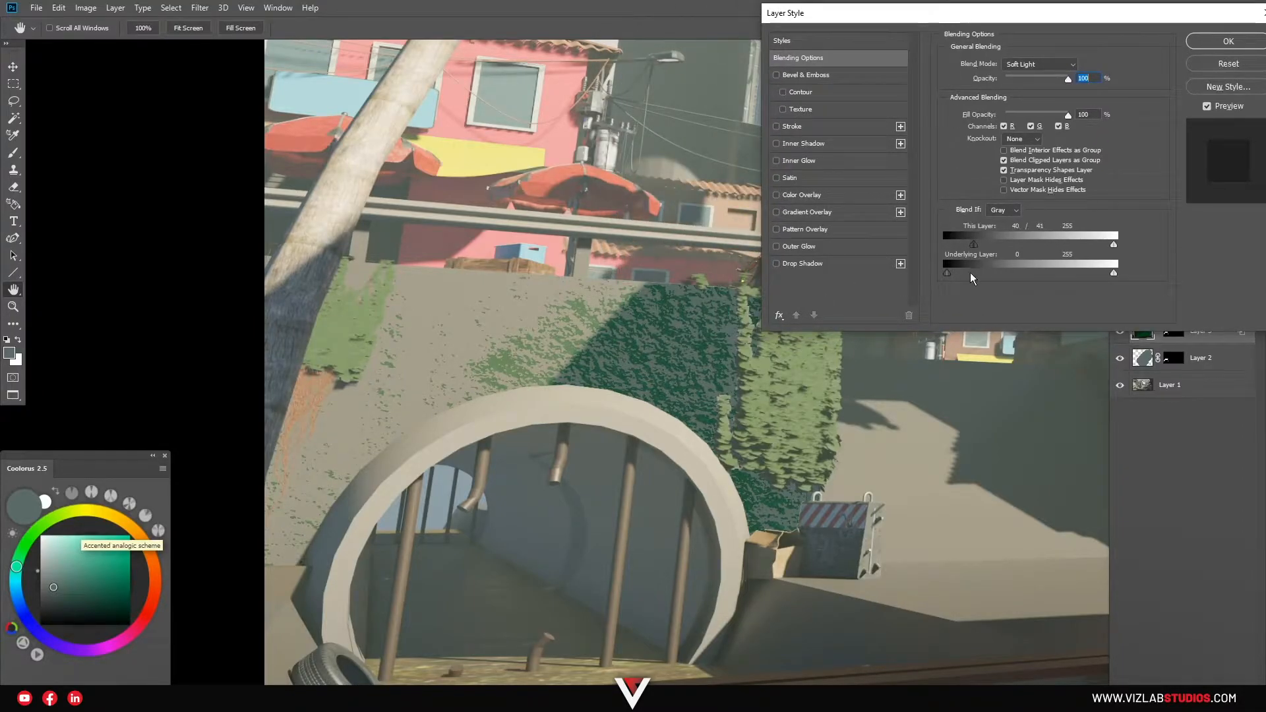
left_click_drag(976, 247, 905, 249)
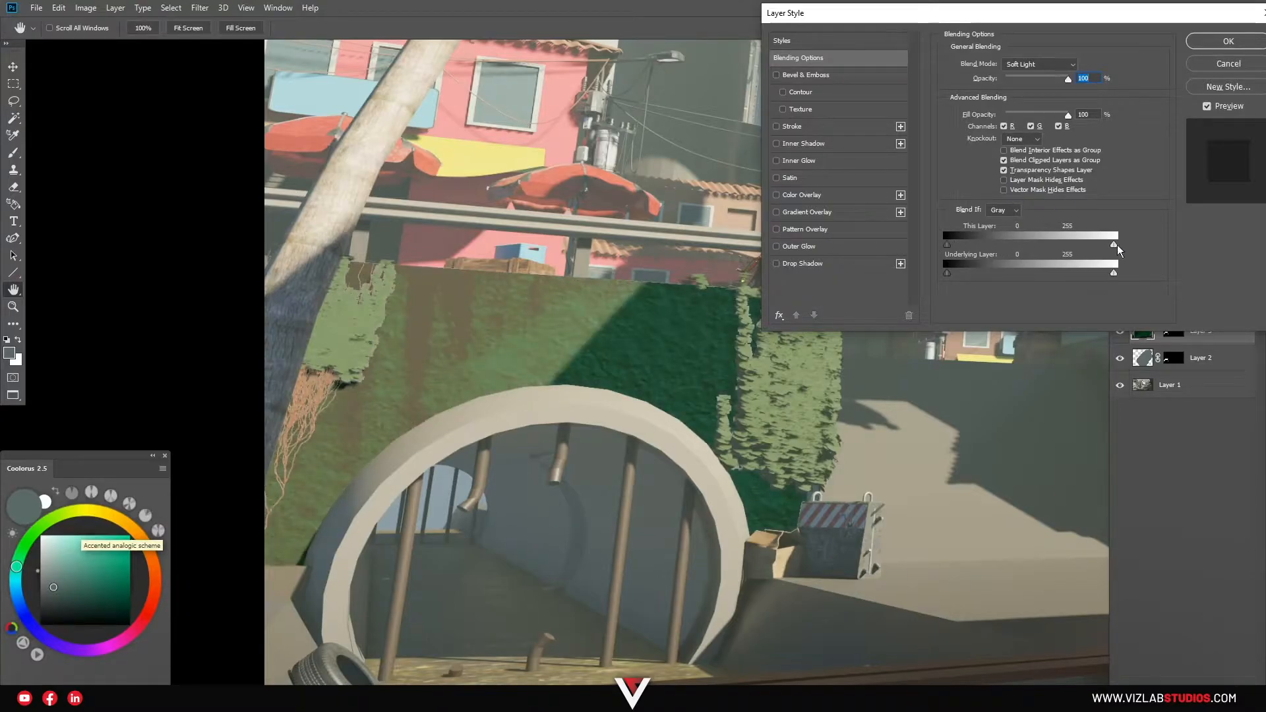
left_click_drag(1024, 255, 1152, 257)
Cancel the Layer Style dialog and zoom out to see more of the render.
left_click(1206, 64)
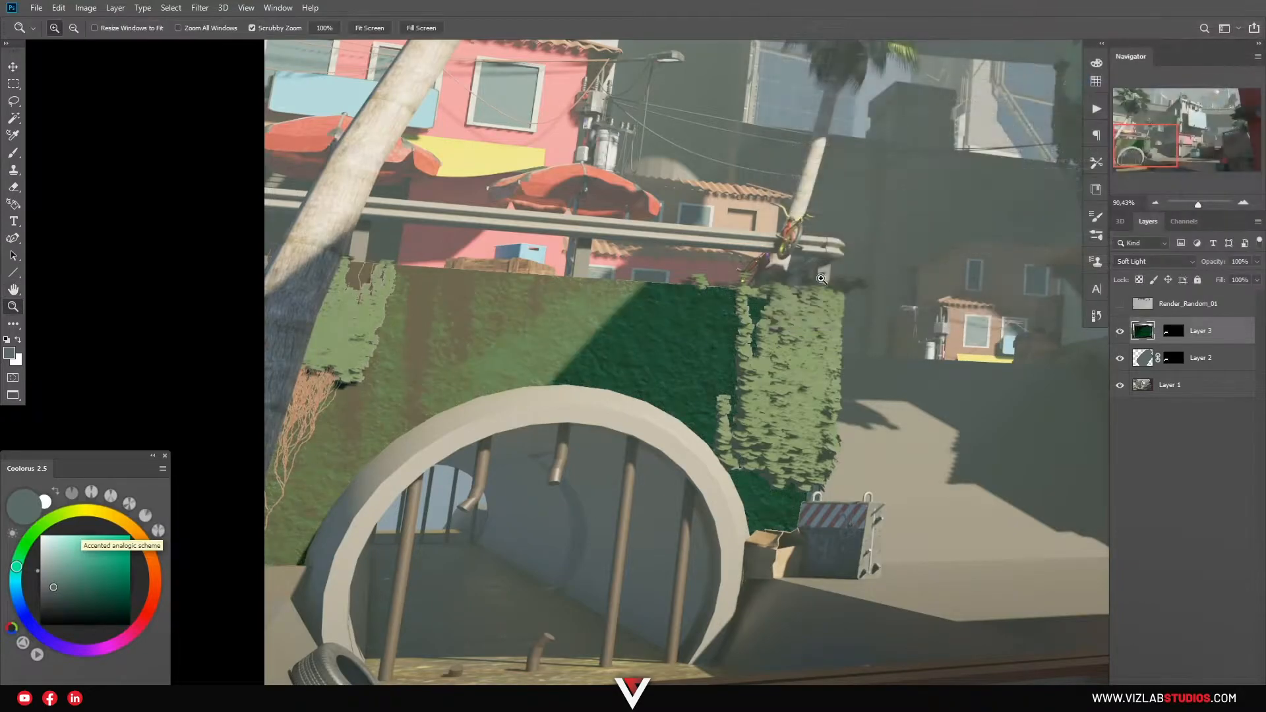
left_click_drag(607, 354, 593, 389)
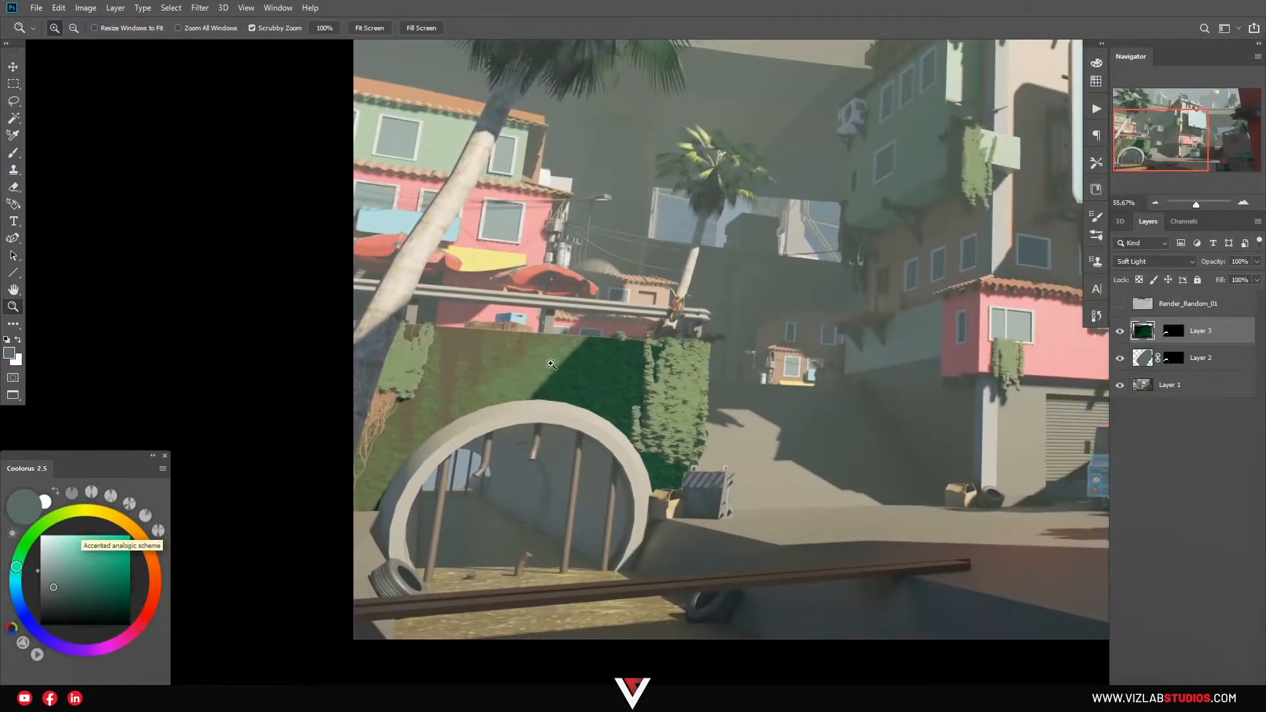
left_click_drag(870, 366, 613, 367)
Turn Street View toward the cobblestone road, framing it with the painted lettering.
key("alt+Tab")
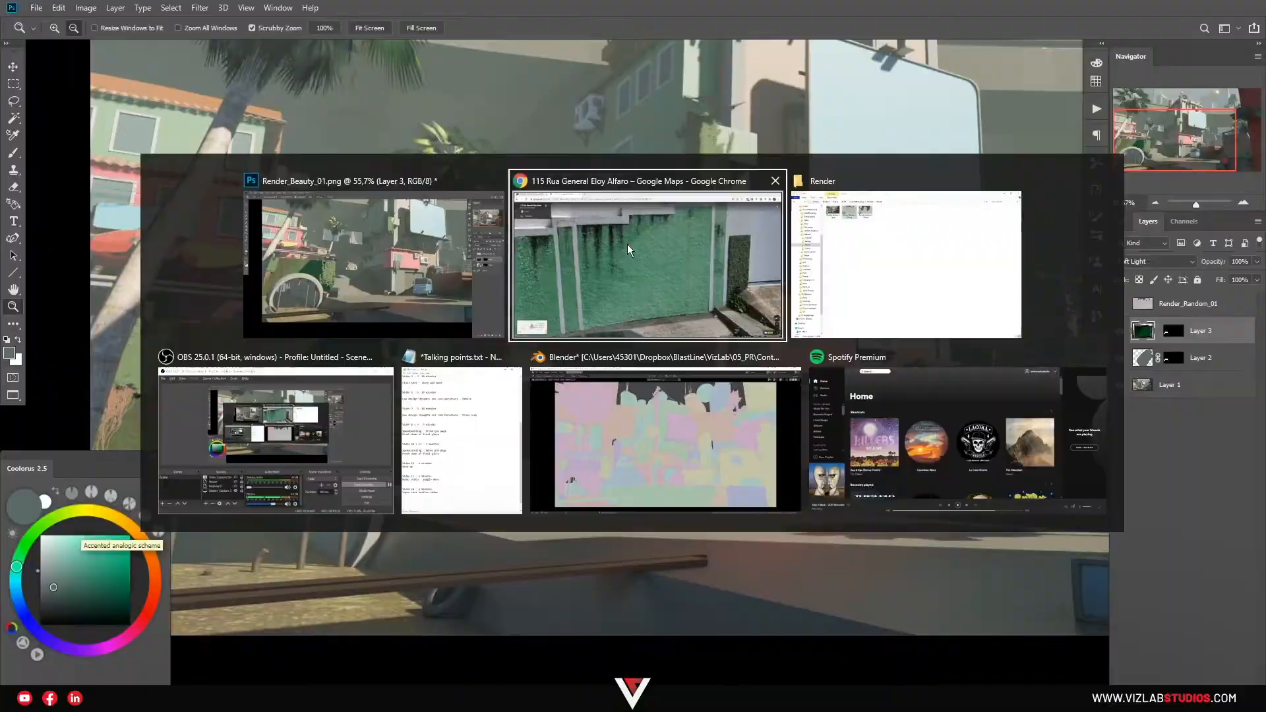
left_click_drag(874, 407, 580, 224)
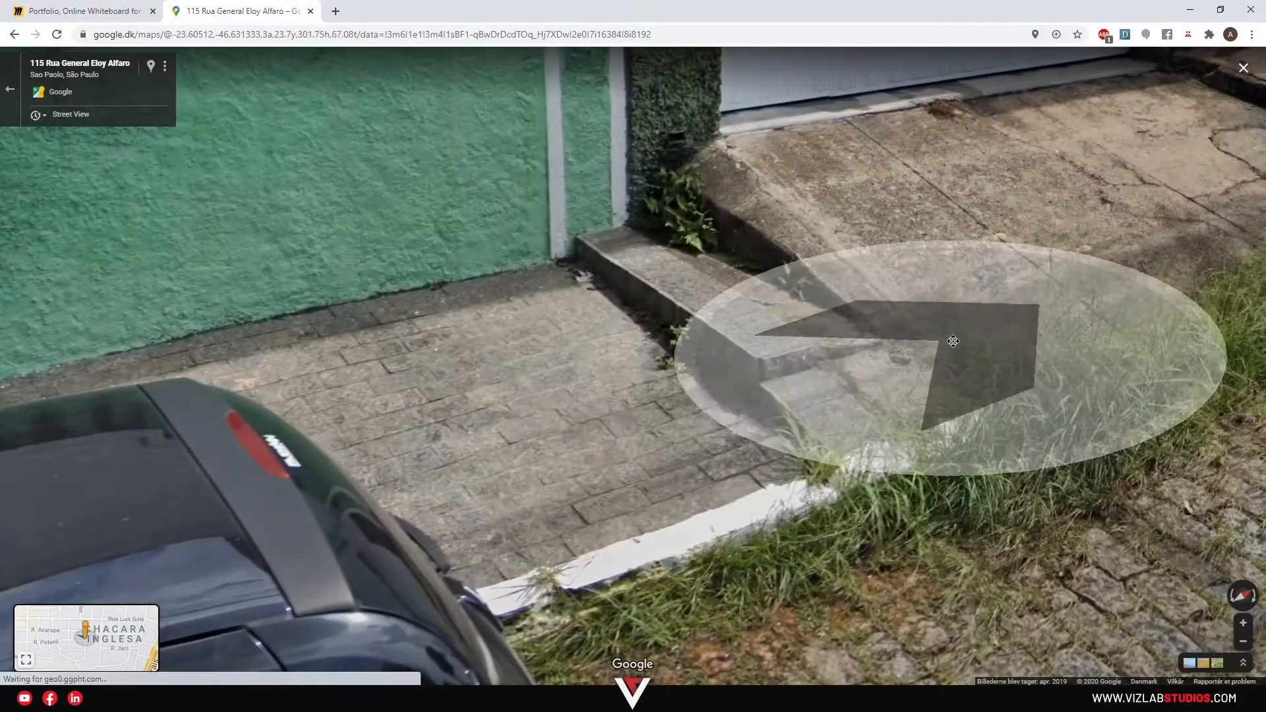
left_click_drag(920, 324, 613, 359)
mouse_move(862, 353)
left_mouse_down()
mouse_move(451, 260)
mouse_move(316, 290)
left_mouse_up()
left_click_drag(760, 308, 734, 333)
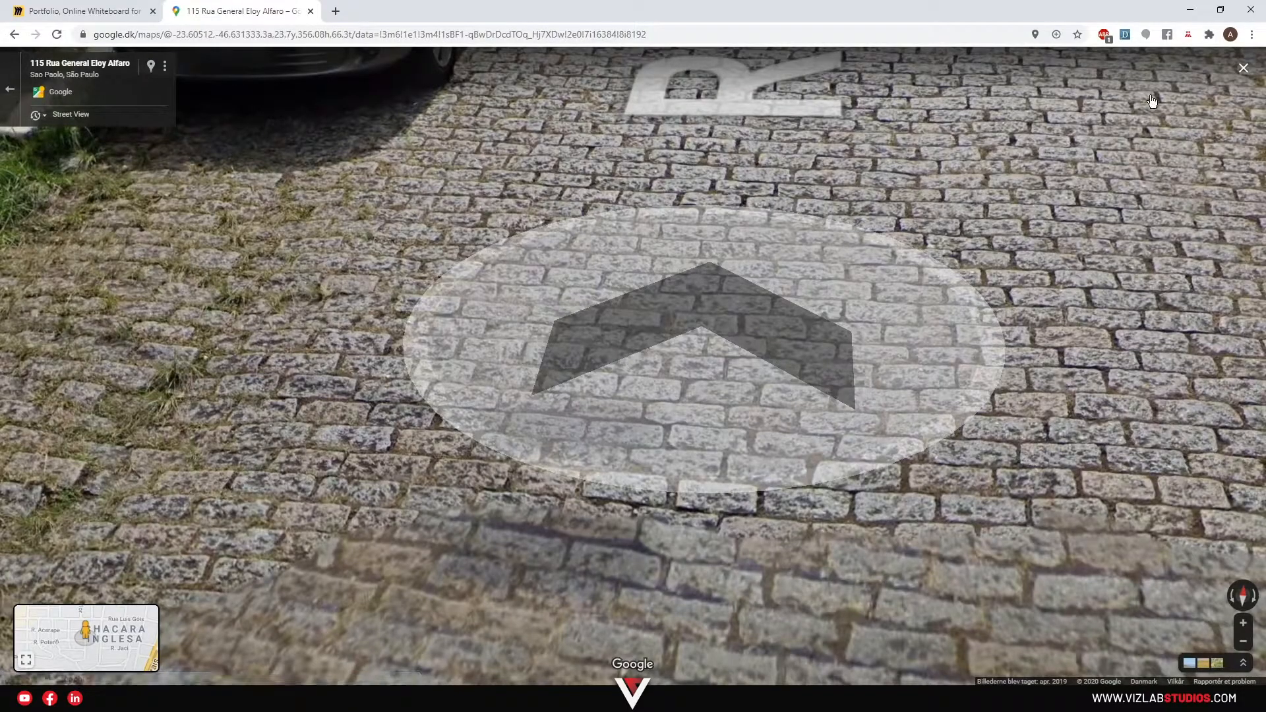
left_click_drag(366, 350, 401, 372)
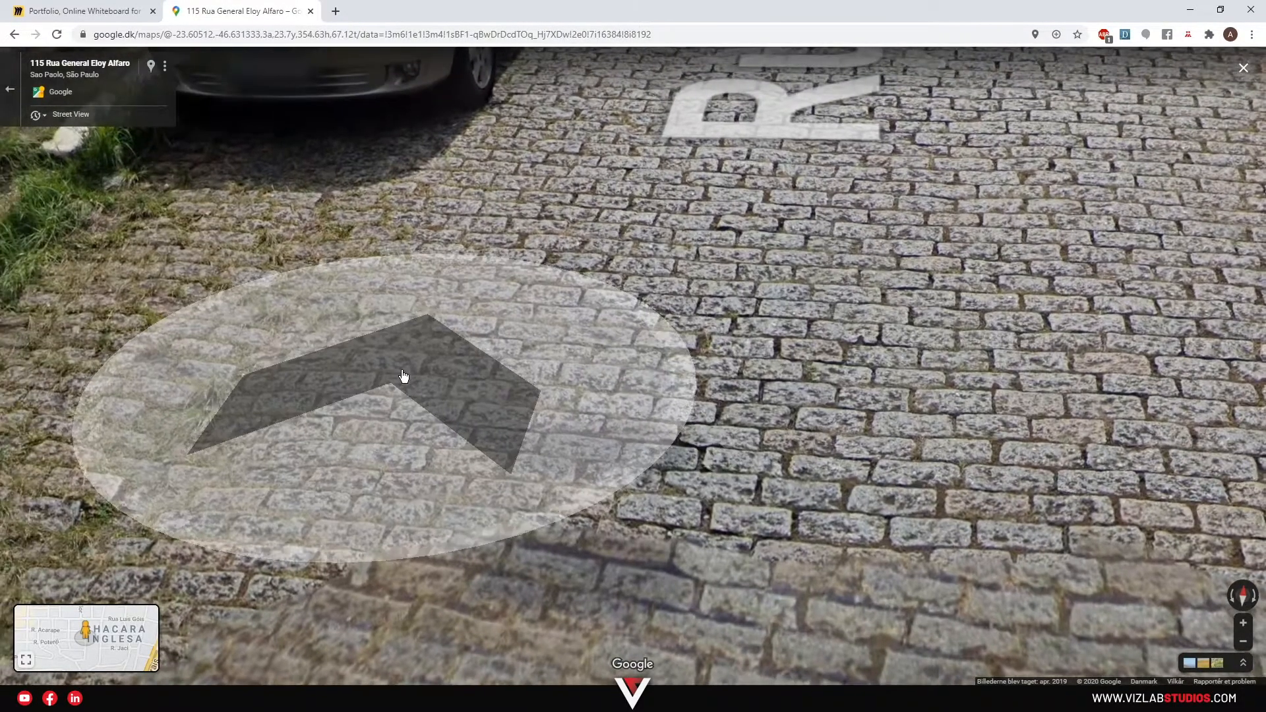
scroll(402, 373, "down", 1)
scroll(404, 378, "down", 3)
scroll(633, 343, "up", 2)
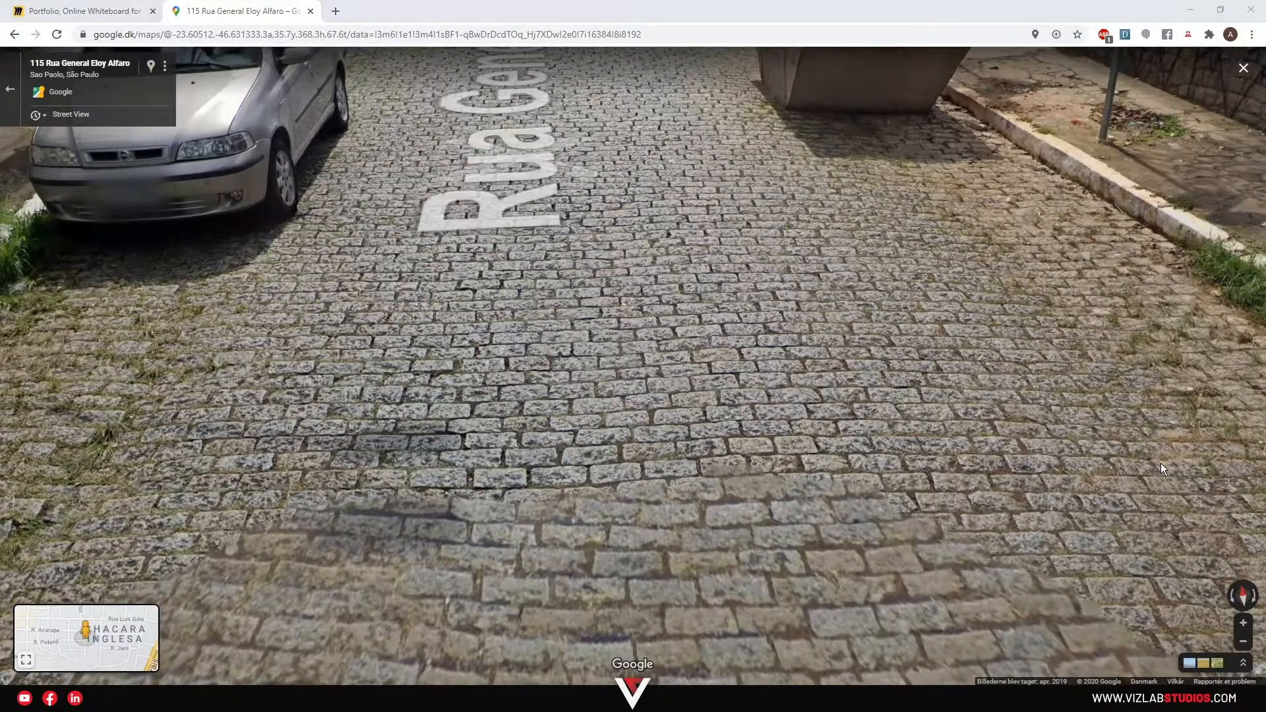
Snip a rectangle of the cobblestone road and bring Photoshop back to the front.
key("super+shift+s")
left_click_drag(463, 472, 1094, 227)
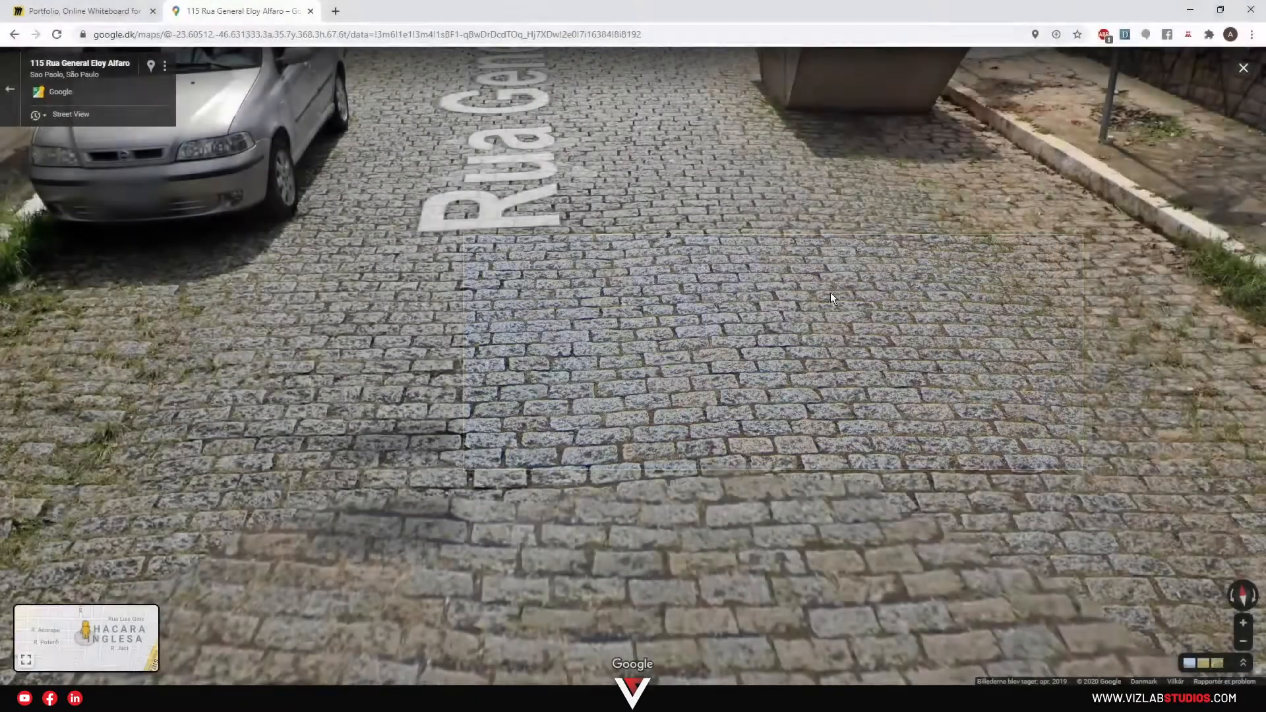
key("alt+Tab")
left_click(671, 263)
Paste the cobblestone snip as a new layer, show the grid and zoom in on it.
key("ctrl+v")
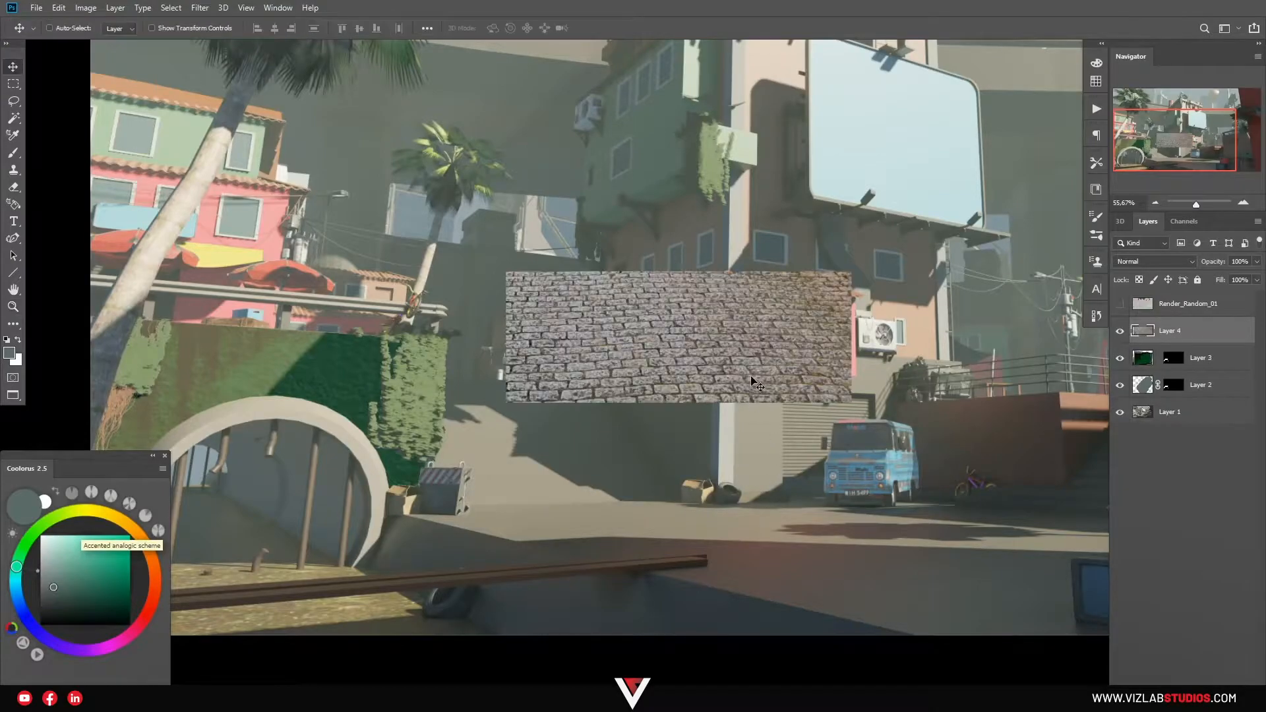
left_click_drag(872, 392, 803, 368)
left_click(246, 8)
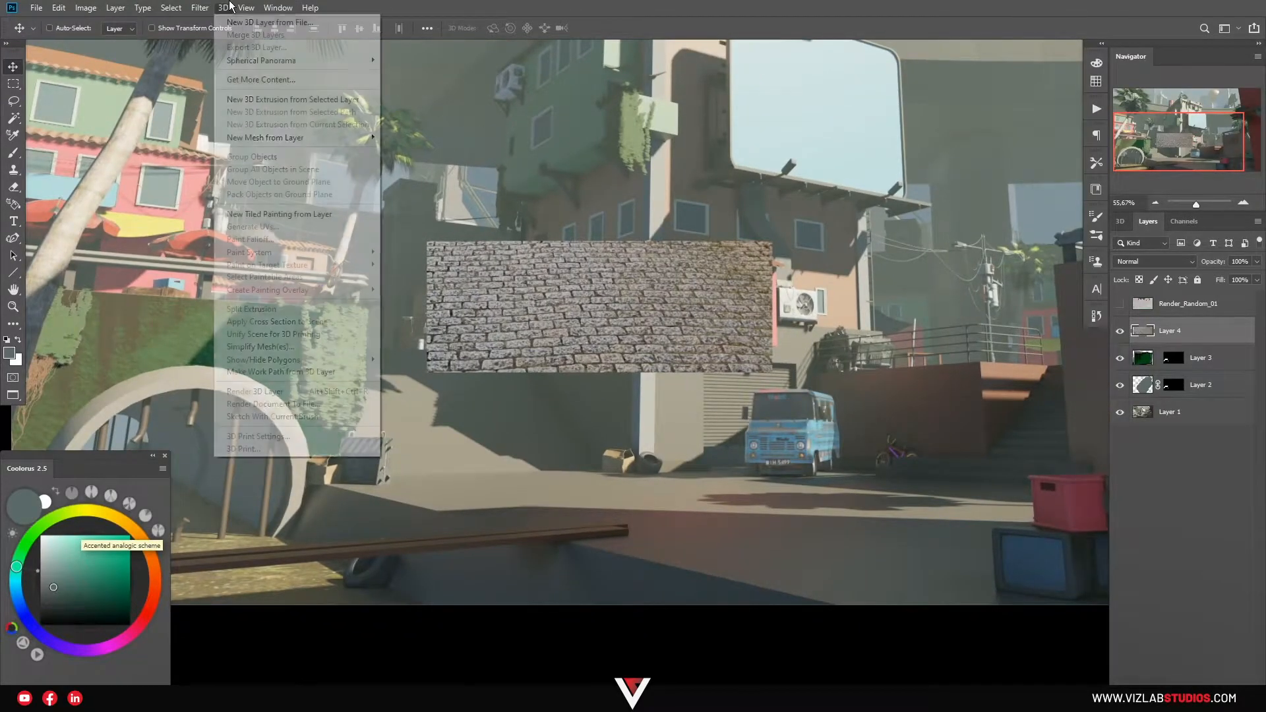
mouse_move(326, 242)
left_click(422, 282)
key("z")
left_click(679, 275)
Distort the patch's four corners with Free Transform into a straight rectangle.
key("ctrl+t")
left_click_drag(872, 252, 935, 255)
left_click_drag(227, 253, 217, 240)
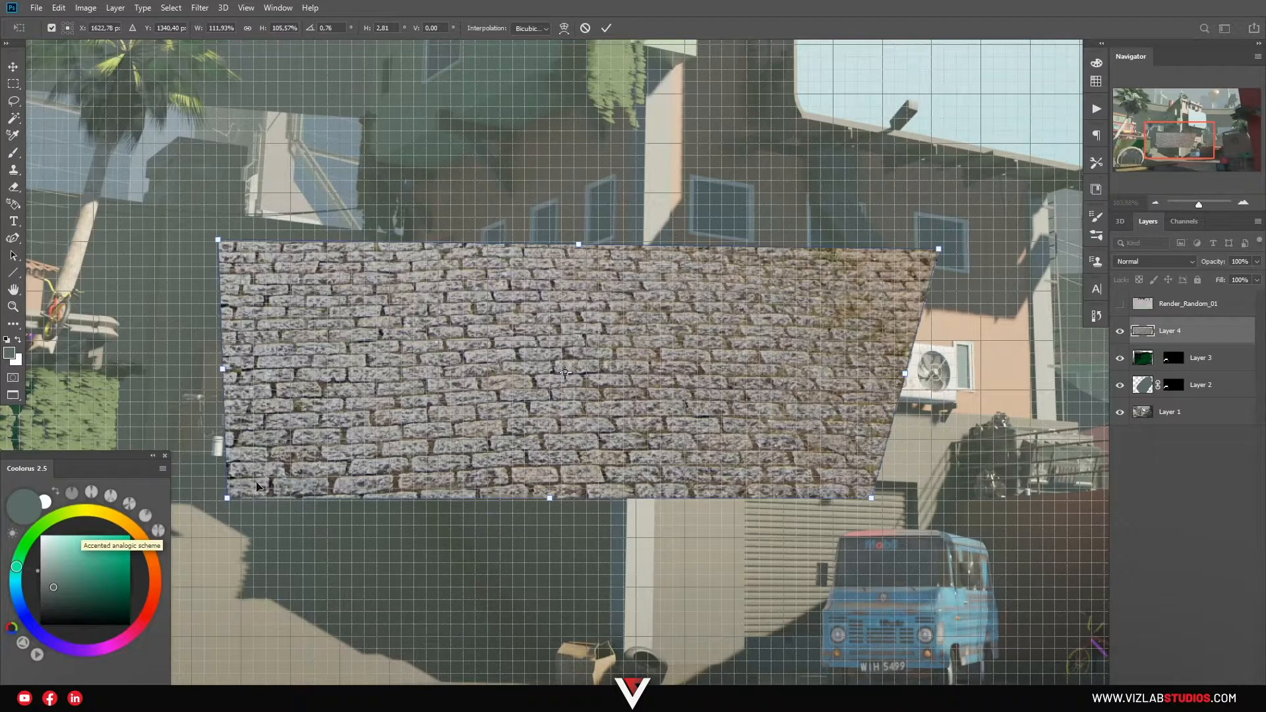
left_click_drag(234, 500, 240, 489)
left_click_drag(869, 500, 758, 498)
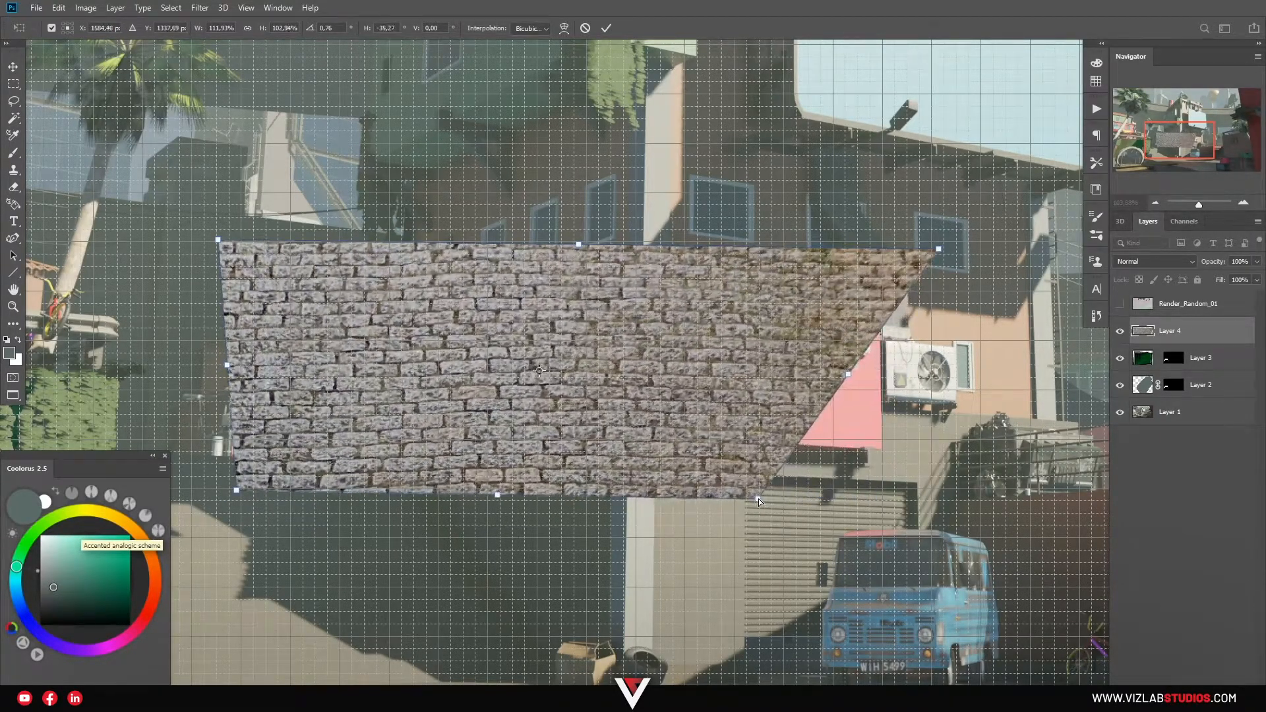
key("Return")
Erase the stray bricks and trim the patch's edge straight with an enlarged eraser.
key("e")
right_click(843, 296)
mouse_move(867, 256)
left_mouse_down()
mouse_move(745, 261)
mouse_move(772, 488)
mouse_move(797, 247)
left_mouse_up()
left_click_drag(828, 287, 917, 273)
left_click_drag(880, 254, 845, 356)
mouse_move(838, 202)
left_mouse_down()
mouse_move(779, 213)
mouse_move(315, 188)
mouse_move(151, 219)
mouse_move(211, 229)
mouse_move(202, 221)
mouse_move(215, 565)
mouse_move(236, 532)
mouse_move(828, 543)
left_mouse_up()
Hide the grid, Alt-drag a copy of the patch beside it and merge them with Ctrl+E.
key("ctrl+'")
key("z")
left_click_drag(669, 391, 615, 368)
key("v")
left_click_drag(604, 304, 579, 209)
left_click_drag(583, 248, 773, 331)
key("ctrl+e")
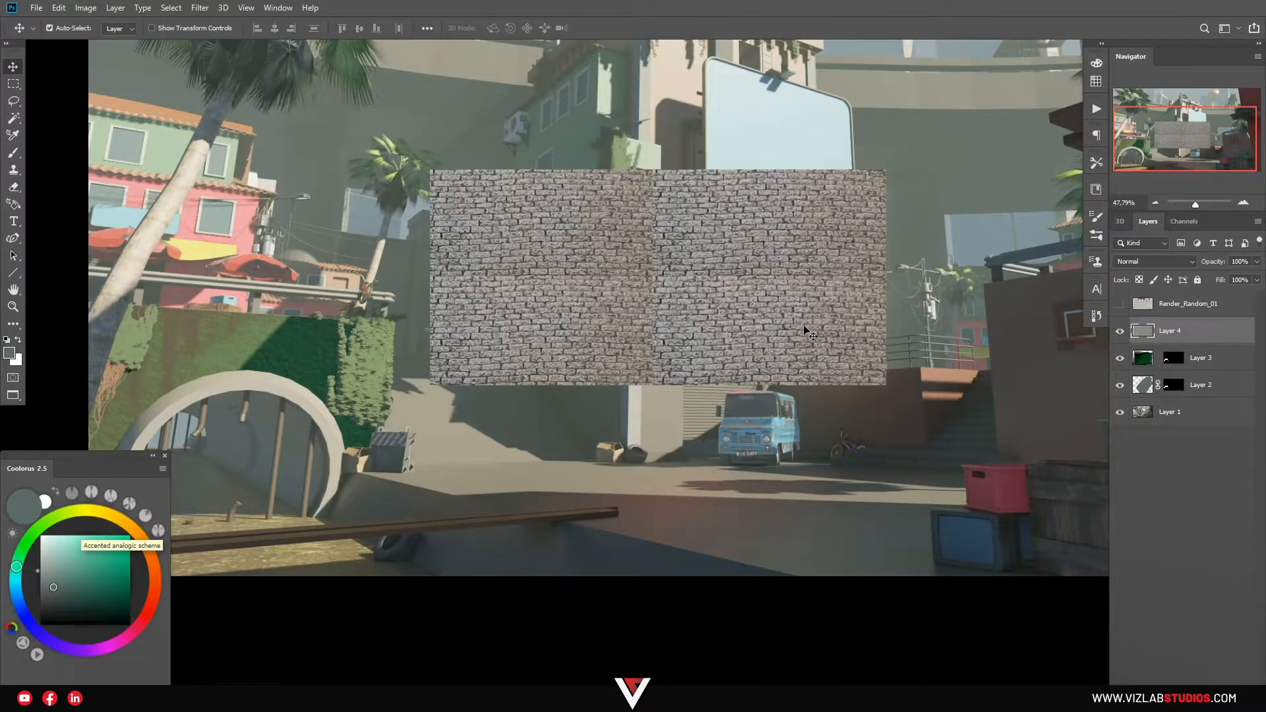
Move the doubled cobblestone layer onto the street and skew it into a flat ground-plane perspective.
key("ctrl+t")
left_click_drag(816, 268, 788, 294)
left_click_drag(542, 255, 762, 417)
left_click_drag(843, 360, 563, 497)
left_click_drag(809, 504, 710, 485)
left_click_drag(1074, 568, 1094, 524)
left_click_drag(681, 554, 568, 527)
left_click_drag(1016, 482, 1063, 465)
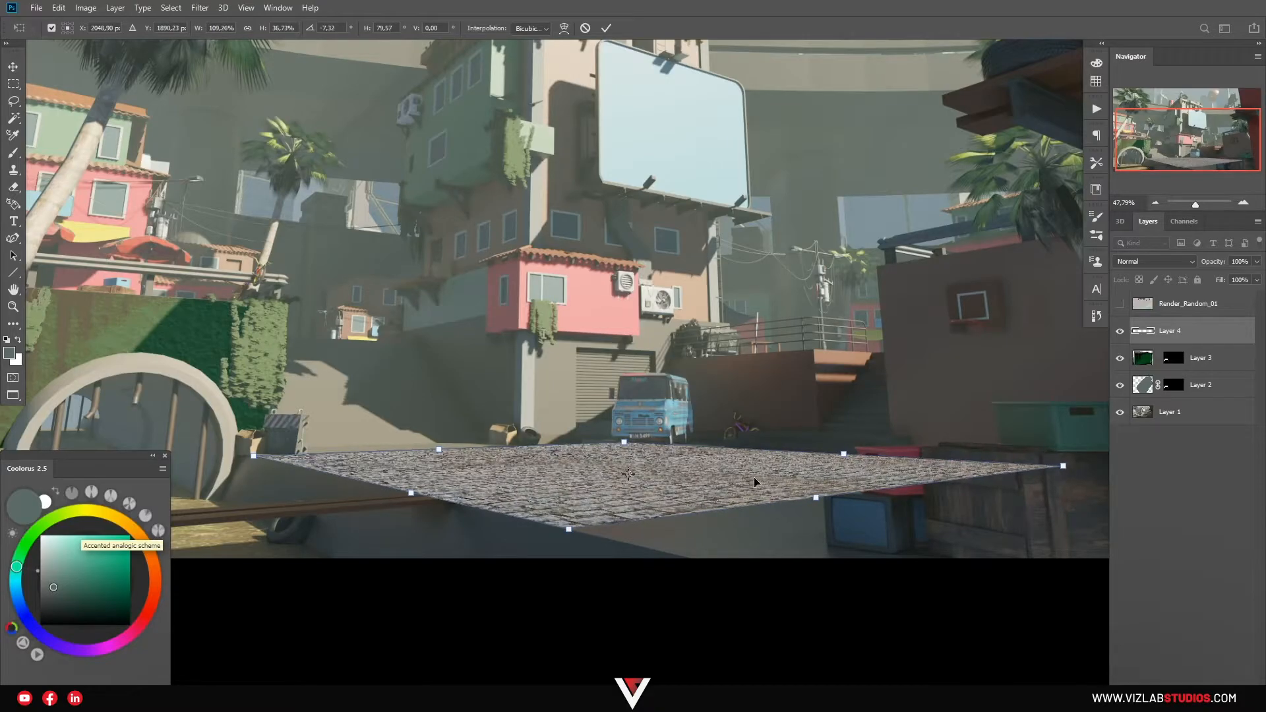
key("Return")
Magic Wand the street ground in the colour ID render and mask Layer 4 to it.
left_click(1118, 304)
key("w")
left_click(733, 474)
left_click(763, 500, "shift")
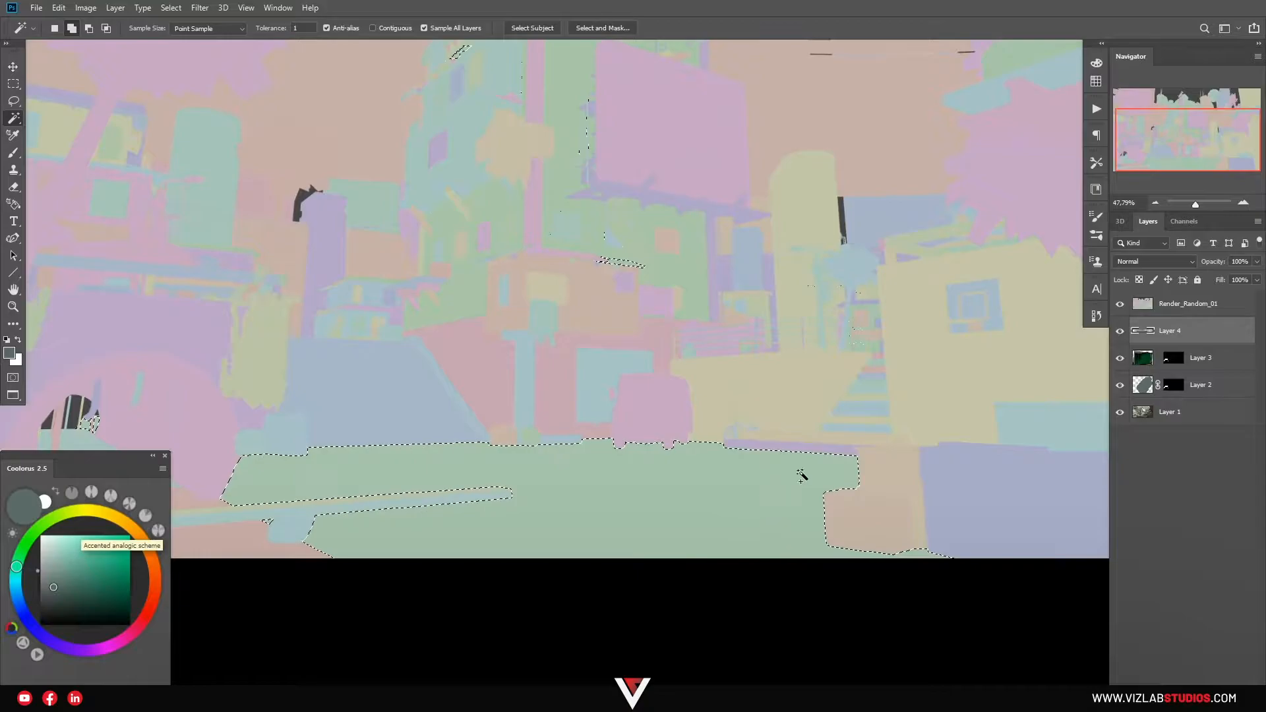
left_click(1118, 304)
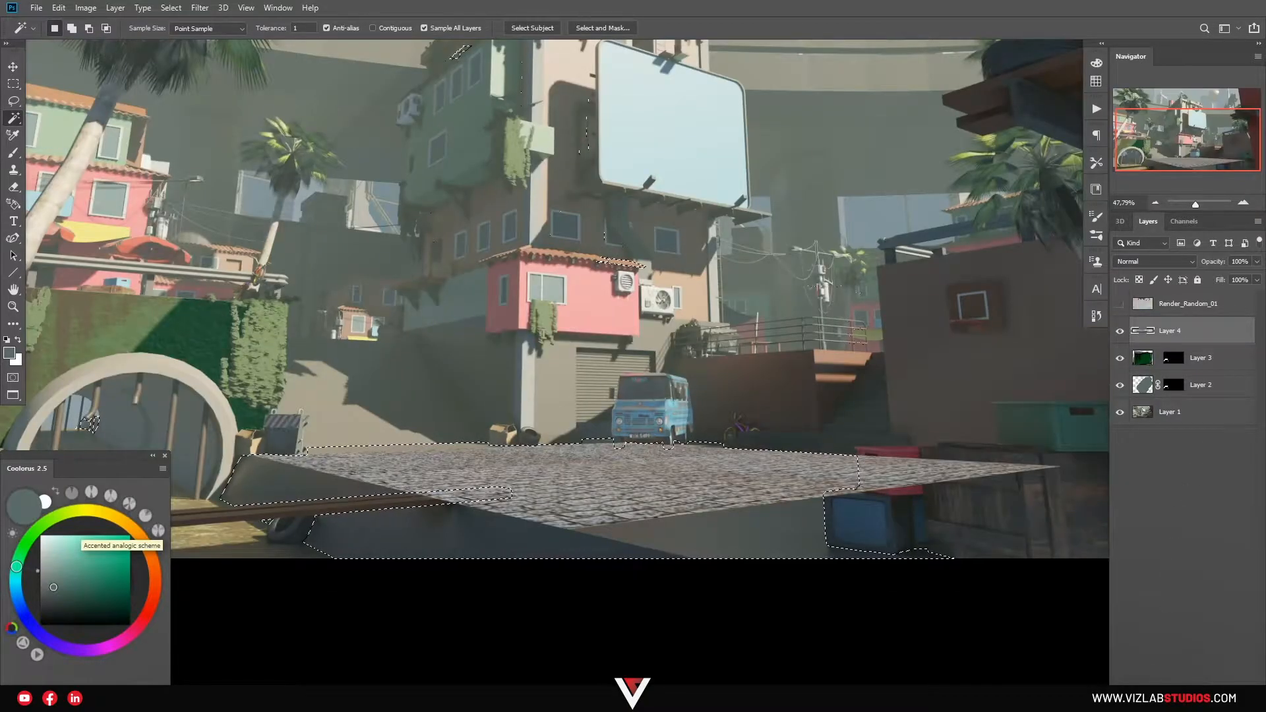
left_click(1169, 701)
Set the cobblestone layer's blend mode to Soft Light.
key("z")
left_click_drag(880, 426, 903, 426)
left_click_drag(904, 426, 1073, 394)
left_click(1137, 262)
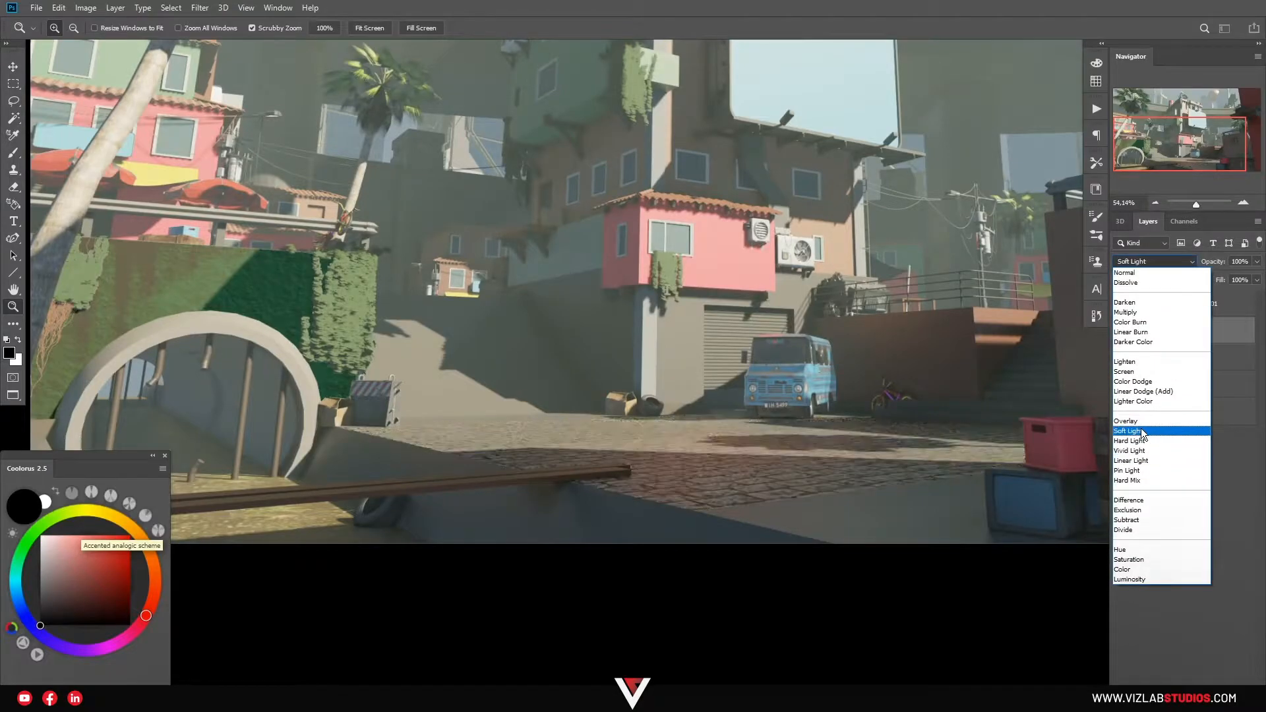
left_click(1141, 429)
Toggle the cobblestone layer off and on to compare the street with and without texture.
left_click_drag(819, 435, 762, 445)
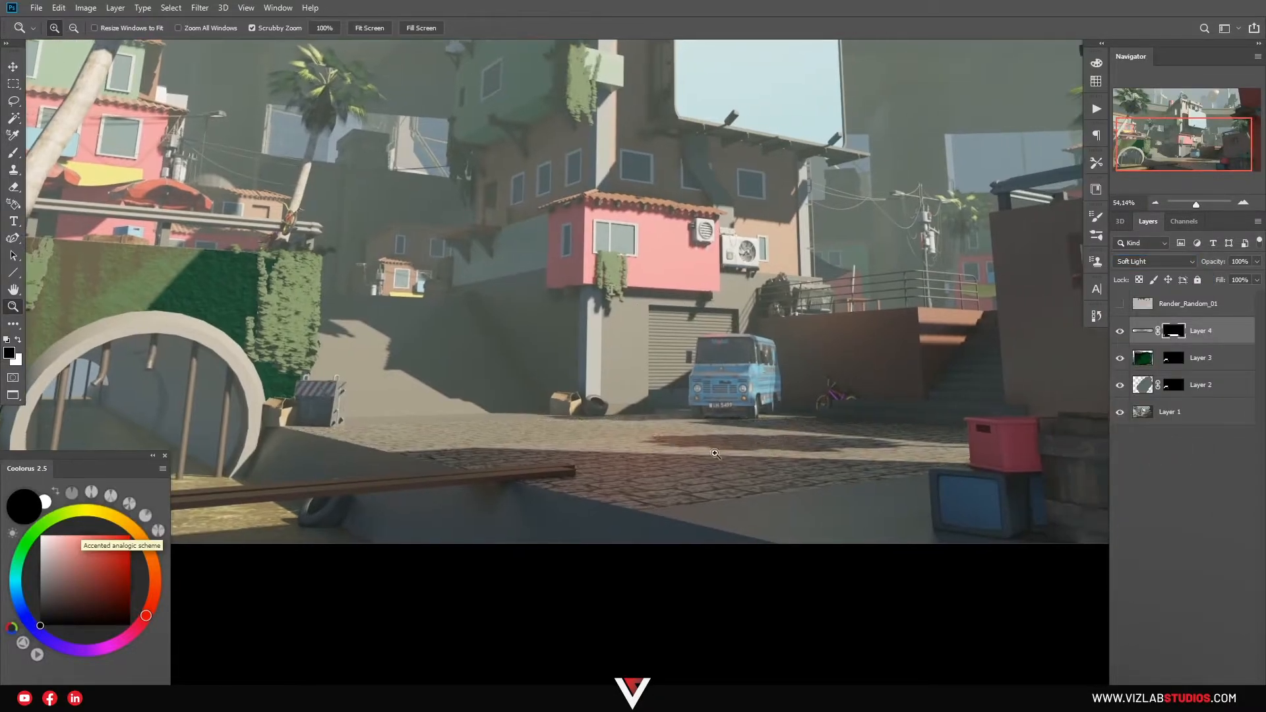
left_click_drag(896, 466, 1025, 402)
left_click(1120, 330)
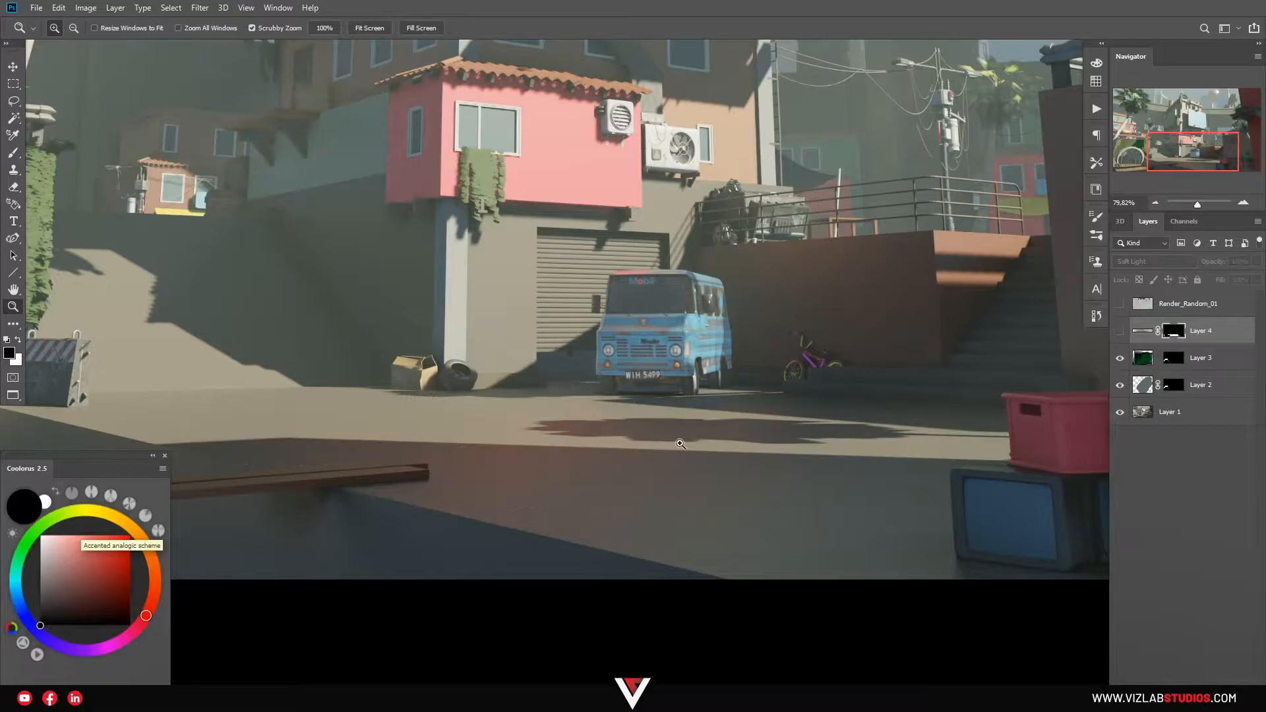
left_click(1120, 331)
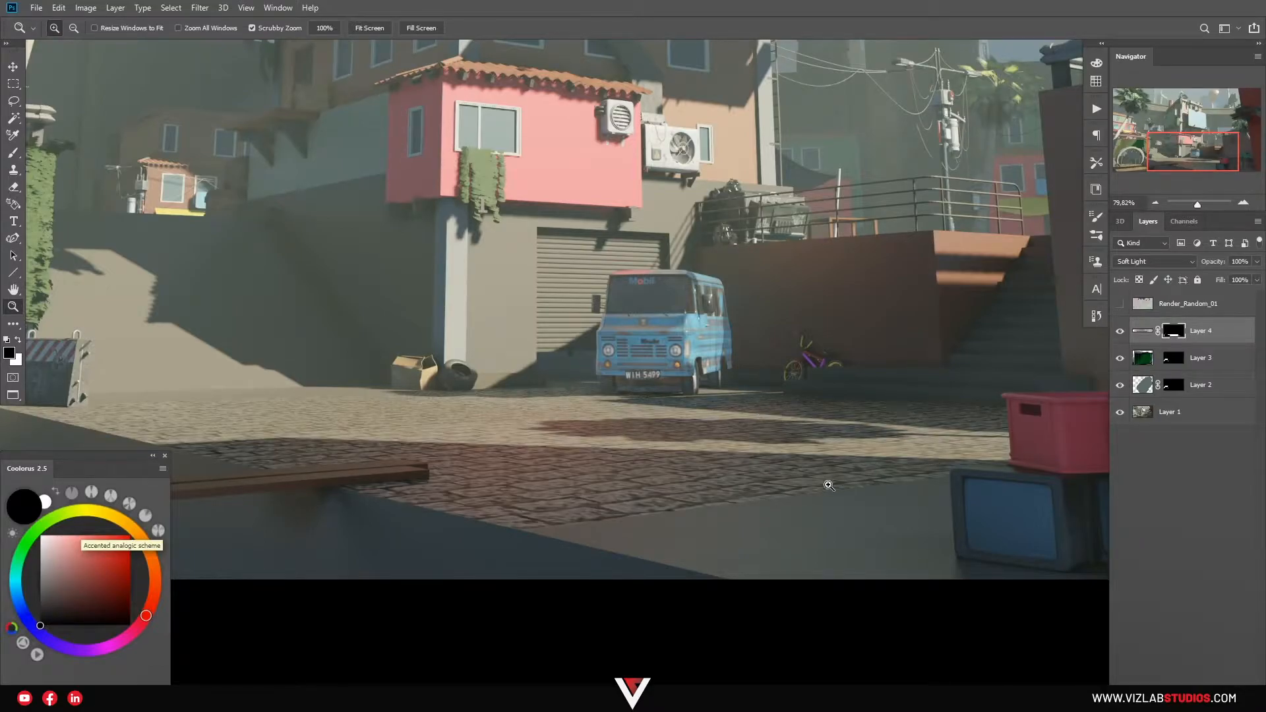
left_click_drag(587, 416, 666, 410)
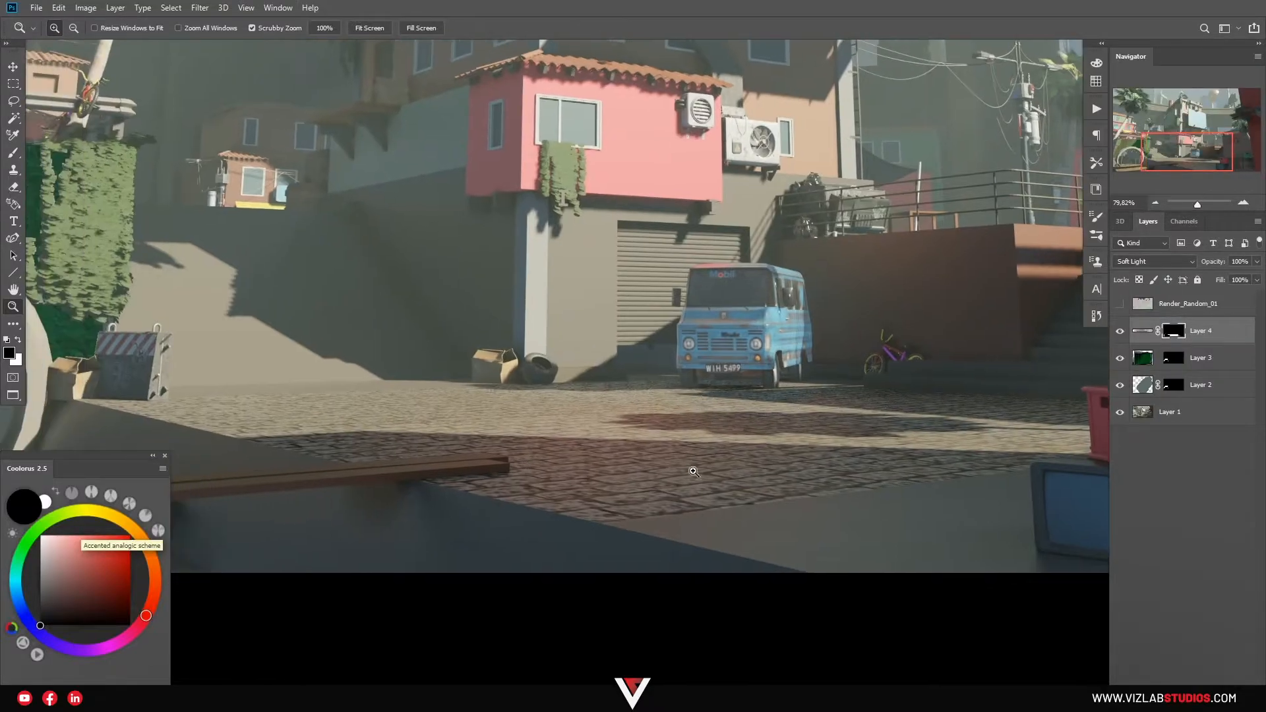
left_click(559, 442, "alt")
left_click_drag(559, 442, 712, 501)
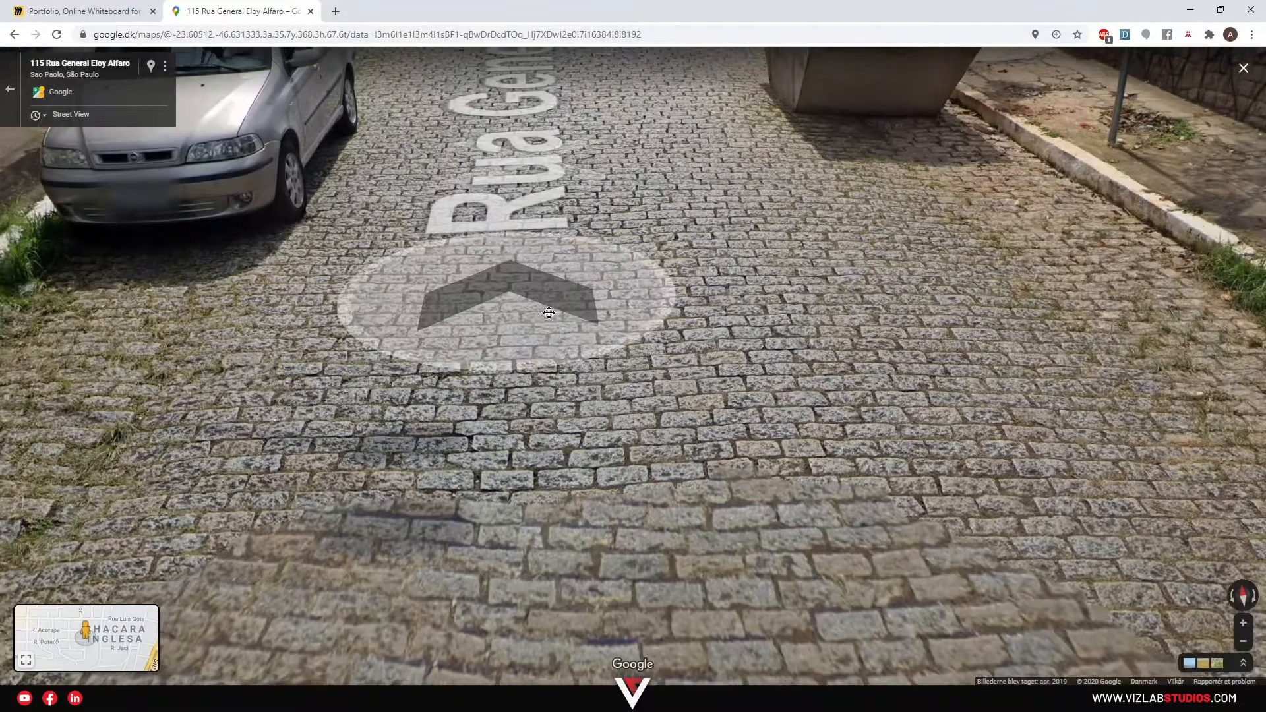
Turn Street View to the cracked white wall and garage, and snip the cracked section.
left_click_drag(548, 312, 877, 580)
left_click_drag(297, 316, 675, 365)
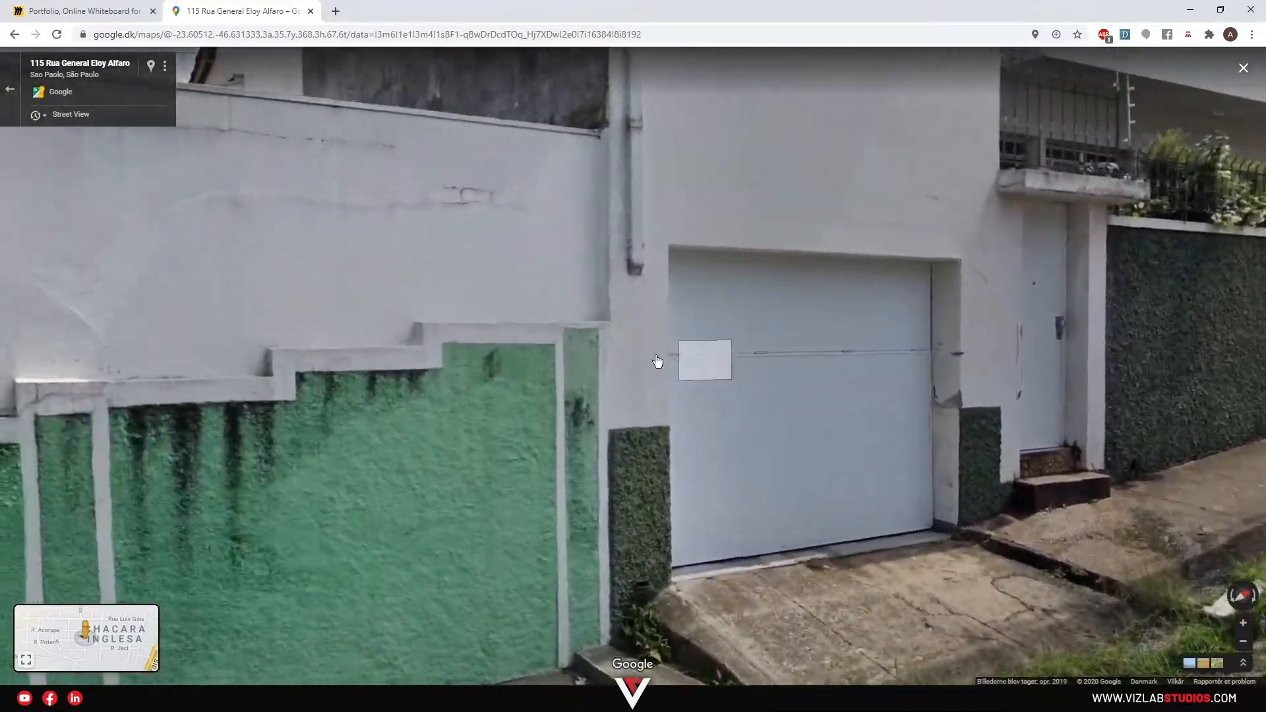
left_click_drag(456, 329, 647, 411)
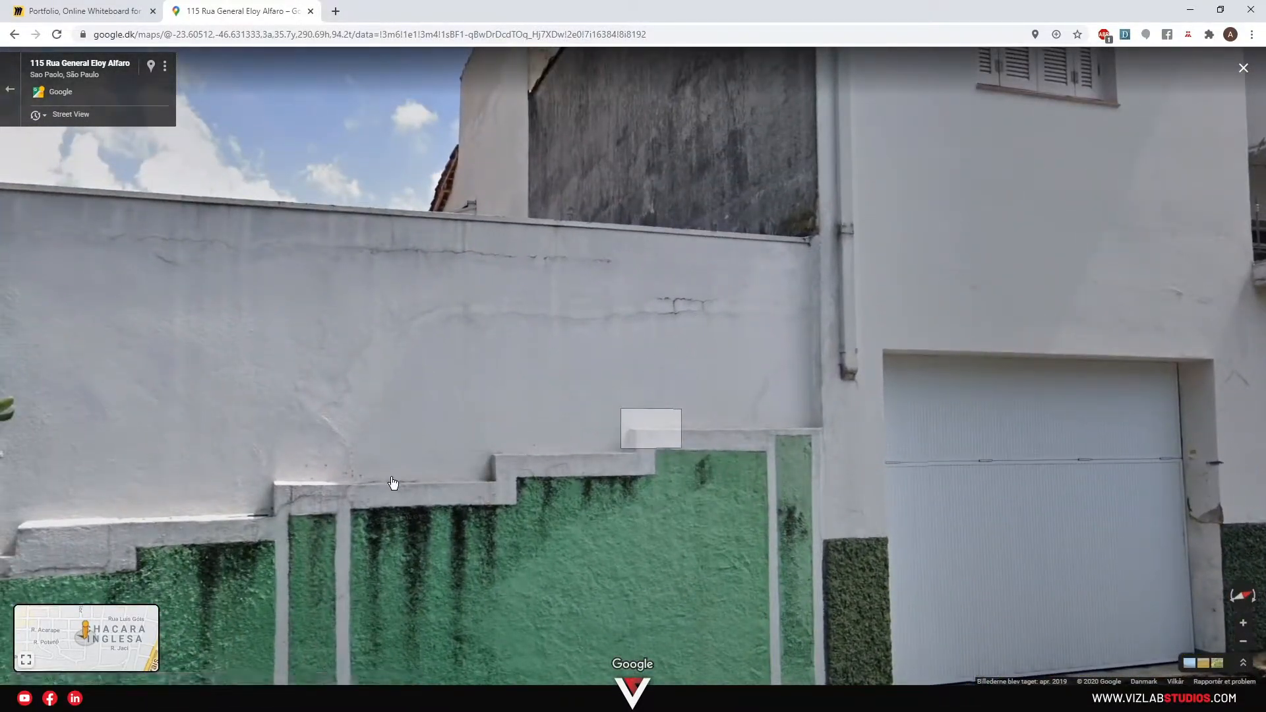
key("super+shift+s")
mouse_move(328, 385)
left_mouse_down()
mouse_move(610, 285)
mouse_move(802, 240)
left_mouse_up()
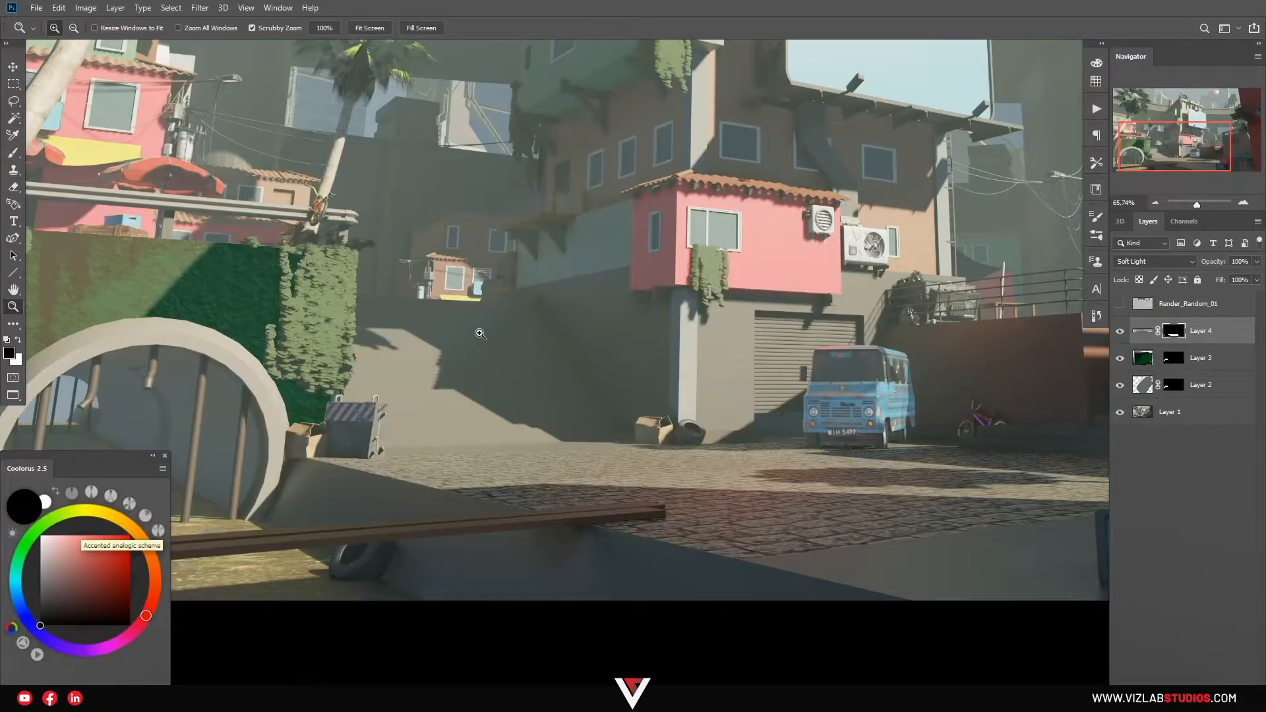
left_click_drag(527, 333, 437, 375)
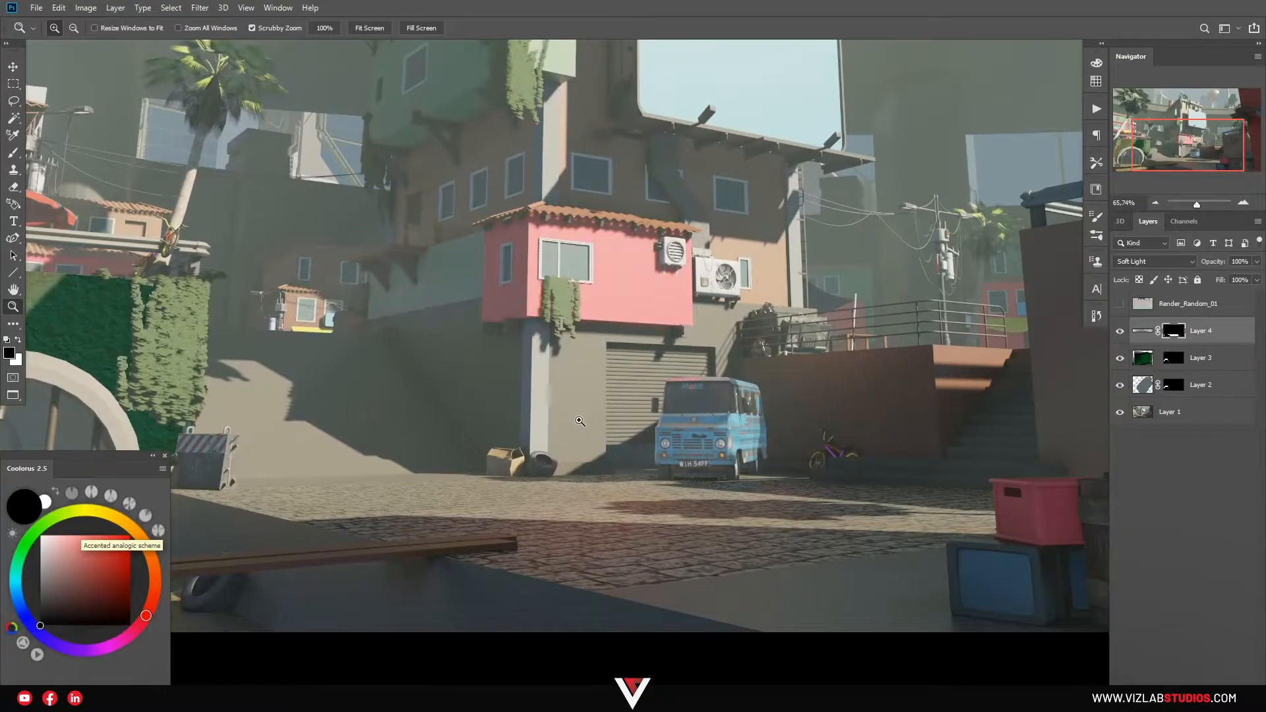
Paste the crack snip and set Blend If This Layer white slider to 141.
left_click_drag(583, 427, 621, 415)
key("ctrl+v")
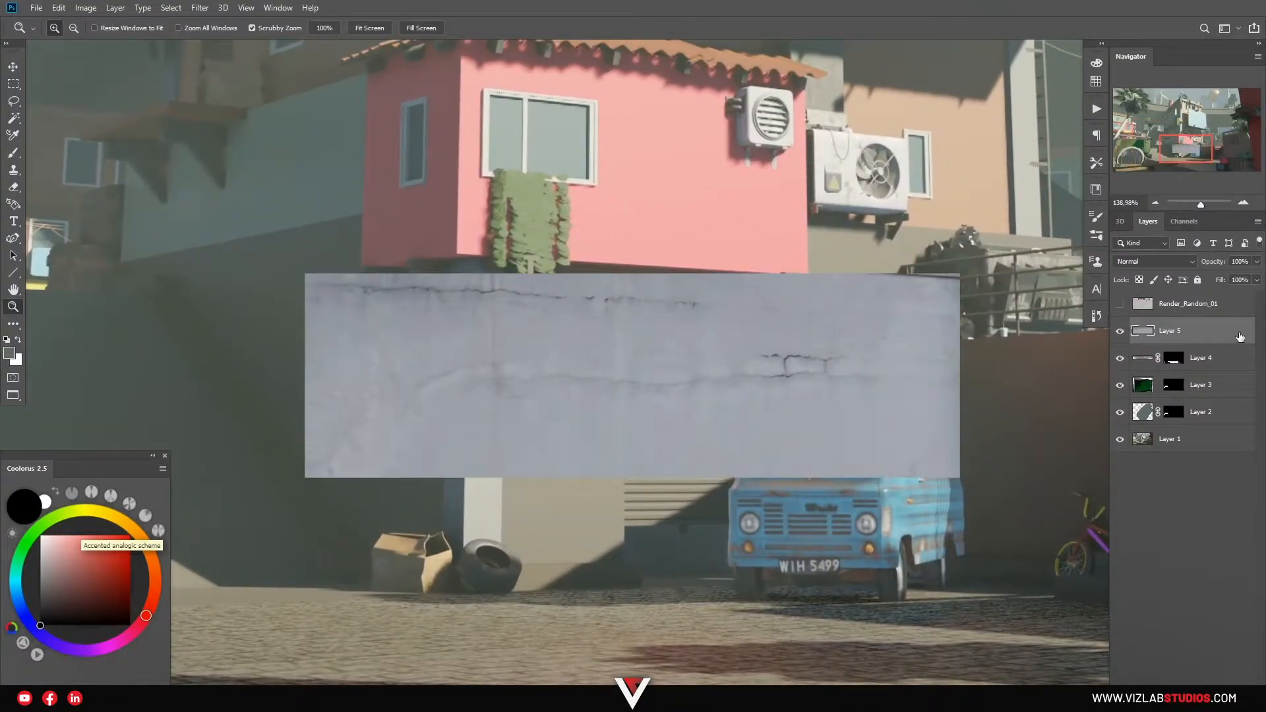
double_click(1198, 342)
left_click_drag(1069, 249, 583, 370)
key("Return")
Scale the crack to 43%, keep it horizontal and stretch it along the top of the garage door.
key("ctrl+t")
left_click_drag(514, 406, 605, 303)
left_click_drag(632, 362, 582, 336)
left_click_drag(642, 282, 692, 464)
left_click_drag(629, 388, 770, 305)
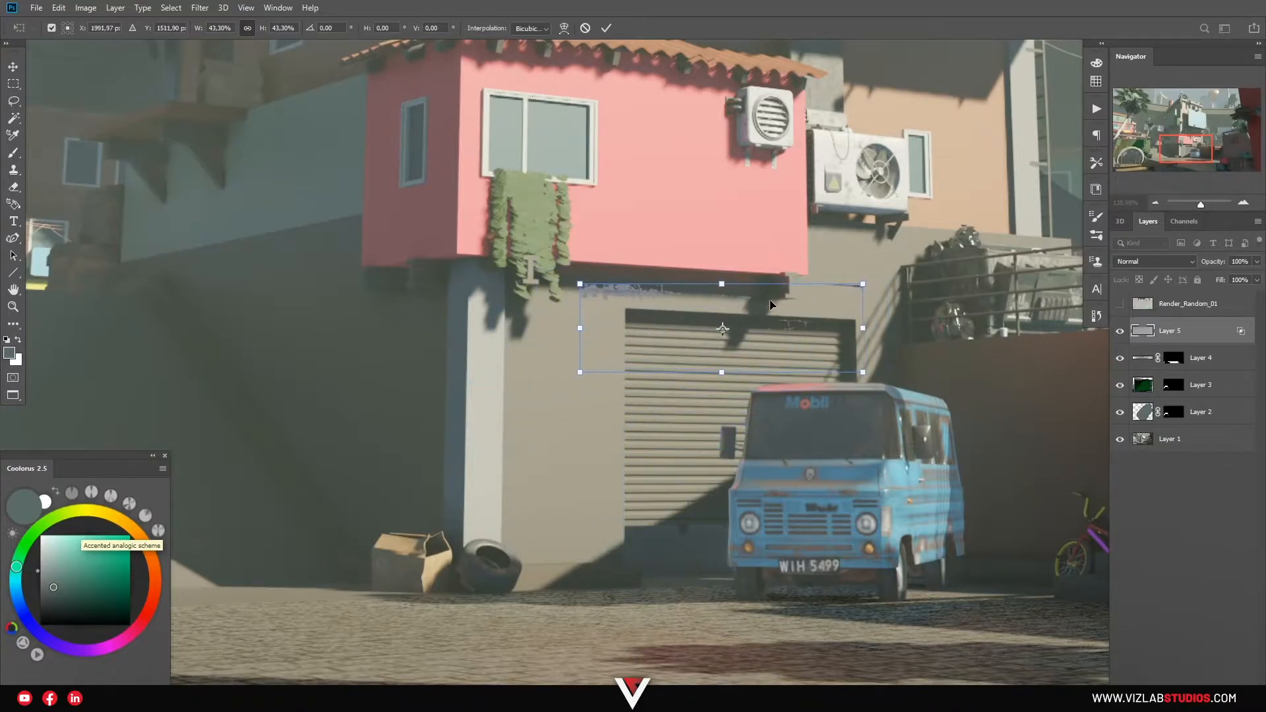
left_click_drag(863, 328, 916, 336)
left_click_drag(823, 320, 809, 323)
key("Return")
Nudge the crack strip just under the pink house and select the cobblestone layer.
key("v")
mouse_move(654, 306)
left_mouse_down()
mouse_move(609, 323)
mouse_move(651, 307)
left_mouse_up()
left_click(1206, 356)
Merge the crack into a new Layer 6 and move the strip lower on the wall.
key("ctrl+shift+alt+n")
left_click(1212, 337)
key("ctrl+e")
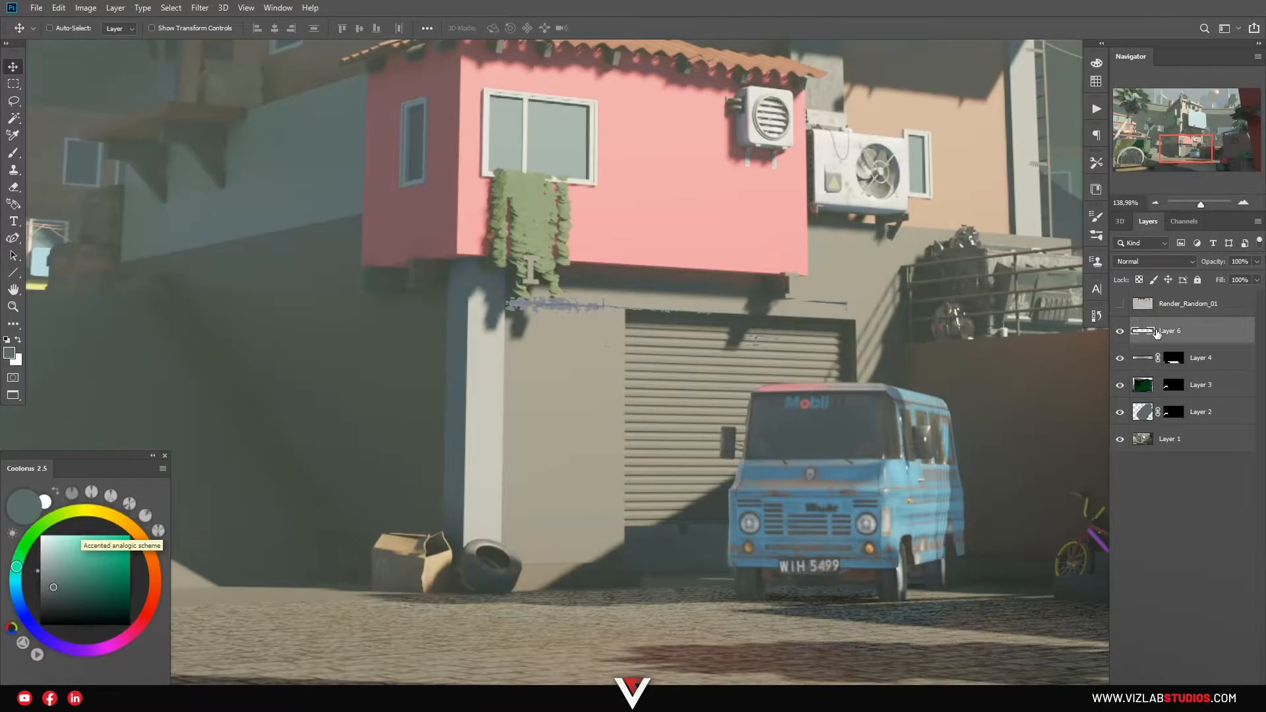
left_click_drag(584, 302, 581, 386)
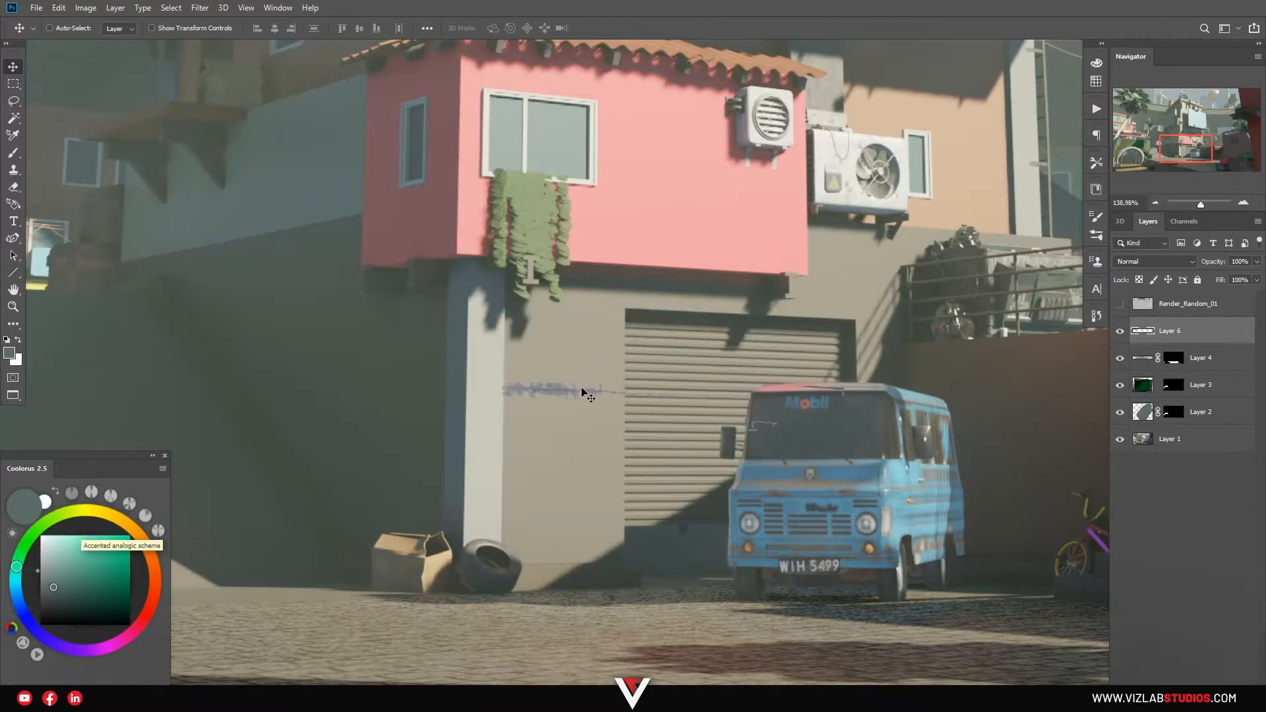
With transparency locked, apply Color Balance with Blue −49 to tint the crack warm brown.
left_click(1138, 279)
key("b")
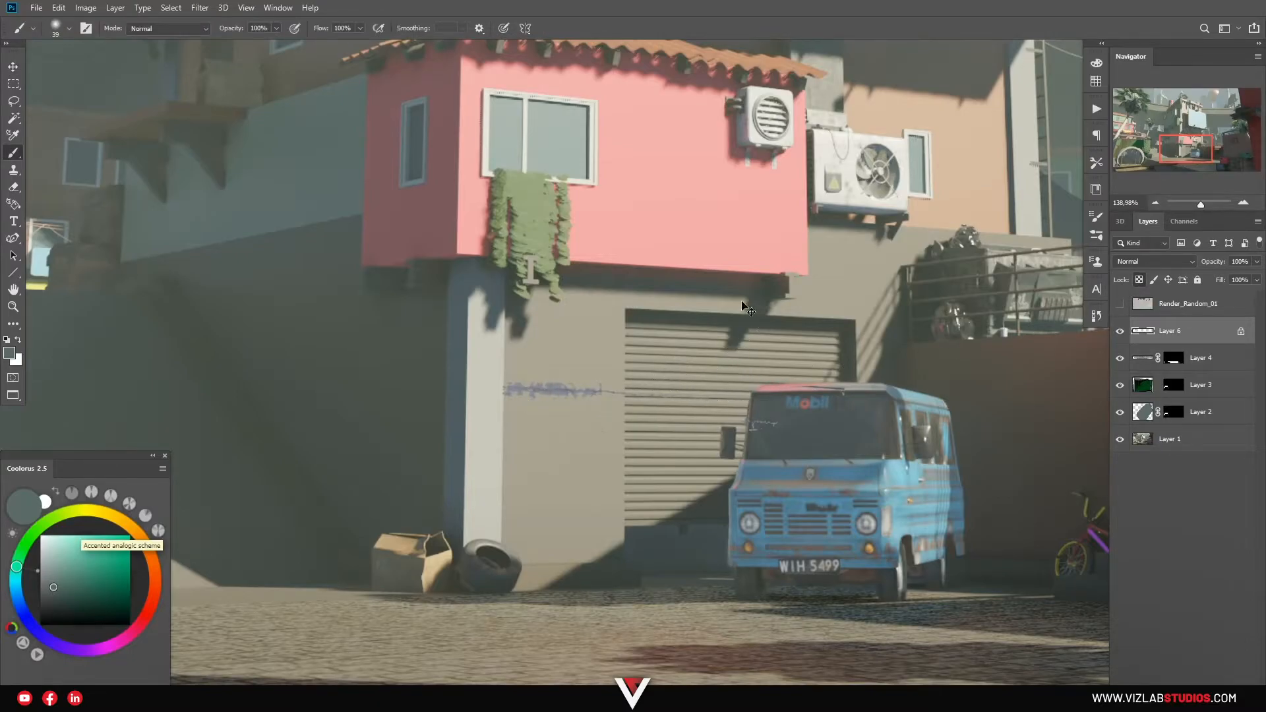
key("ctrl+b")
left_click_drag(799, 140, 798, 141)
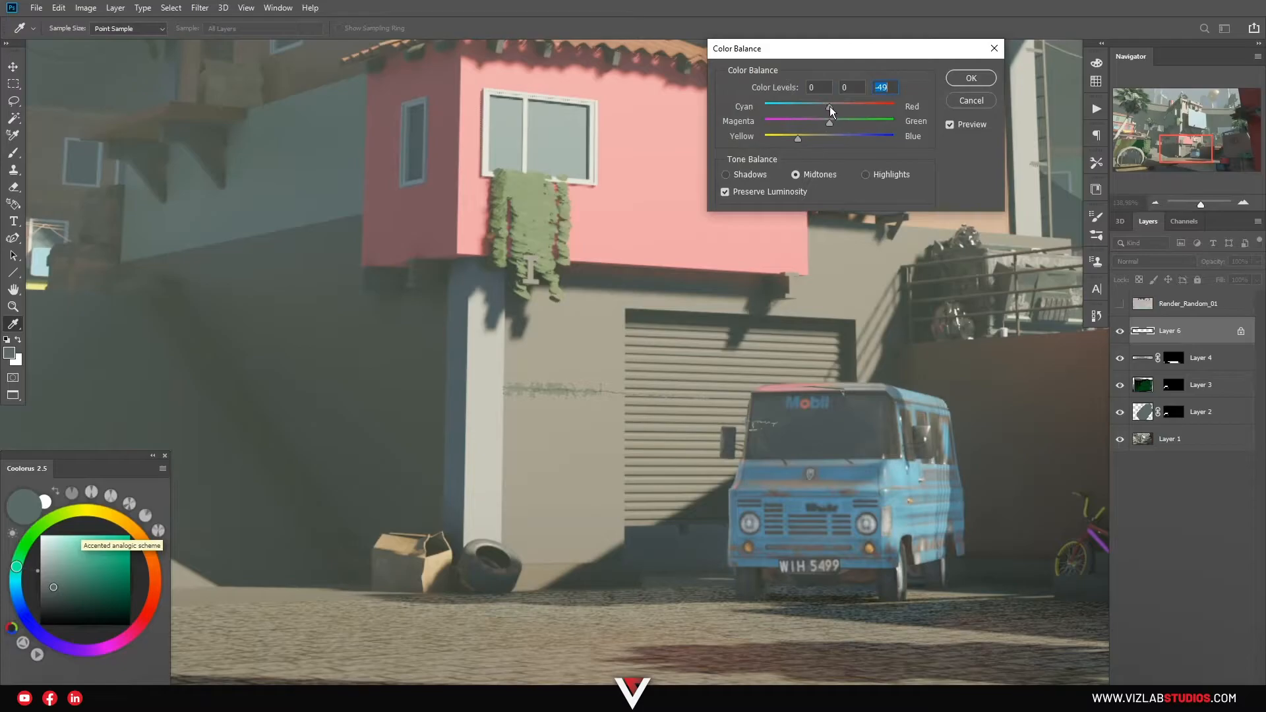
left_click(969, 79)
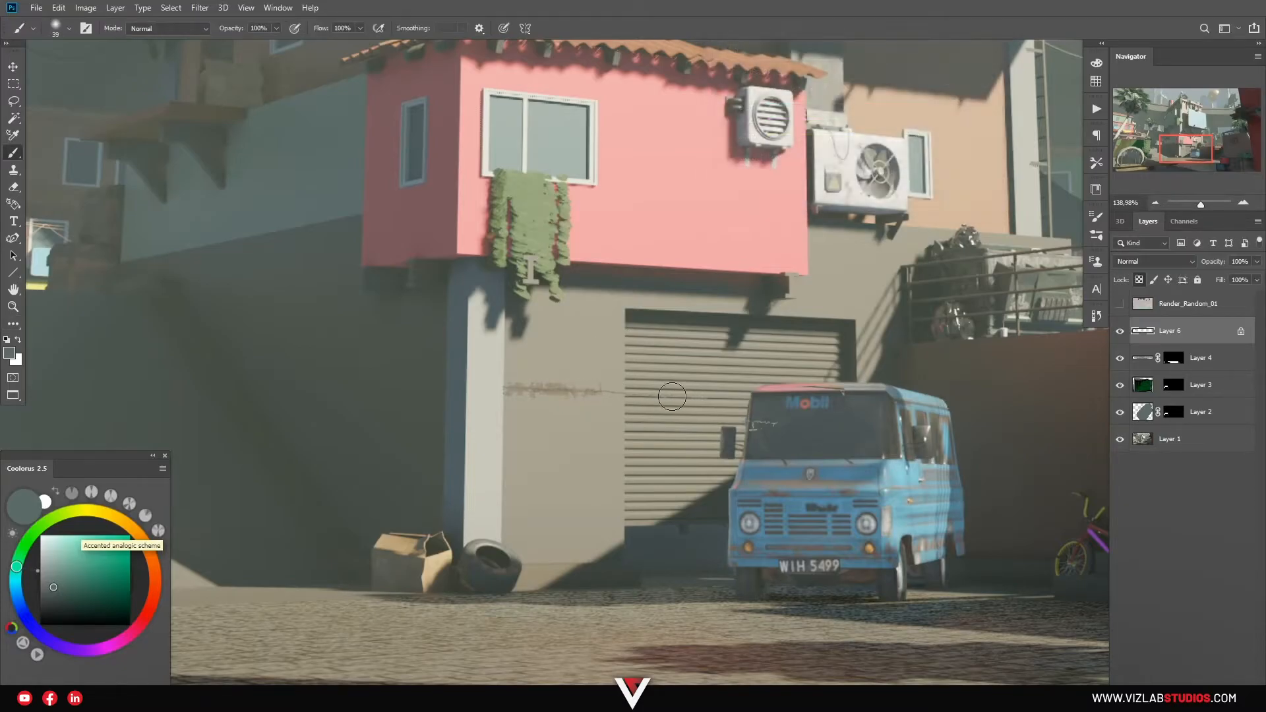
key("e")
left_click(1138, 280)
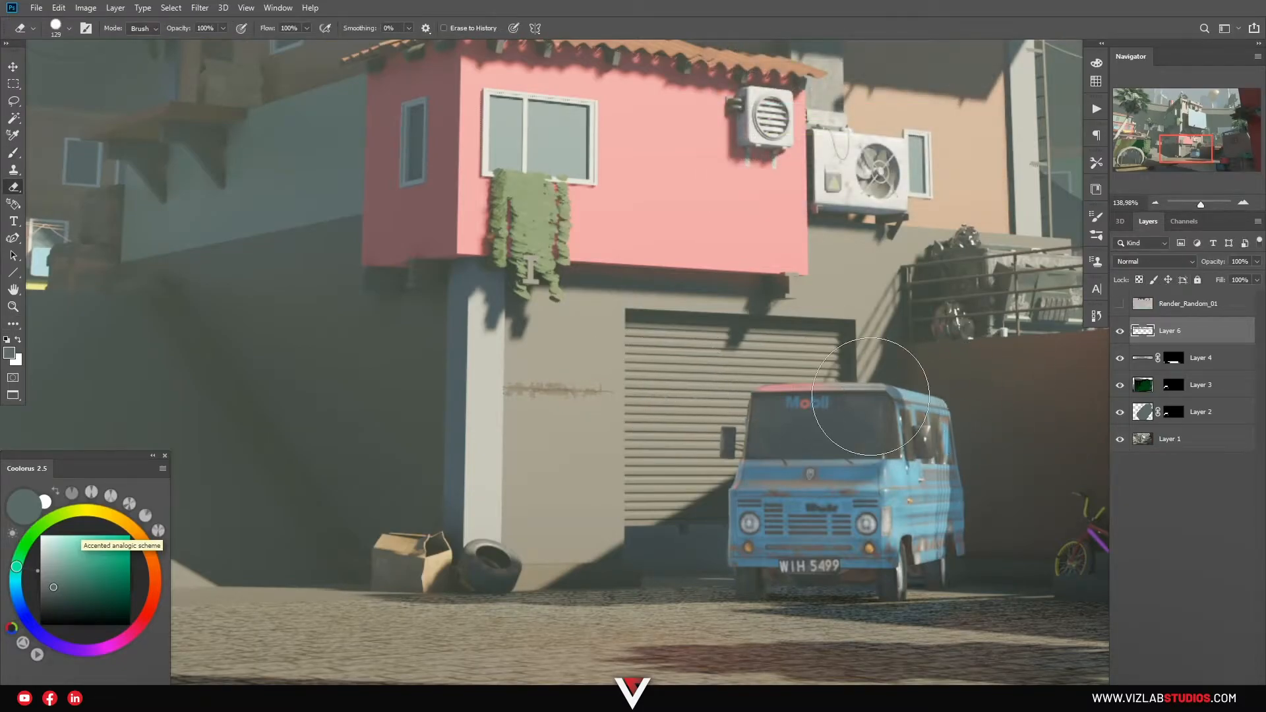
Zoom in to check the crack closely, then zoom out to the whole render.
key("v")
scroll(560, 385, "up", 5)
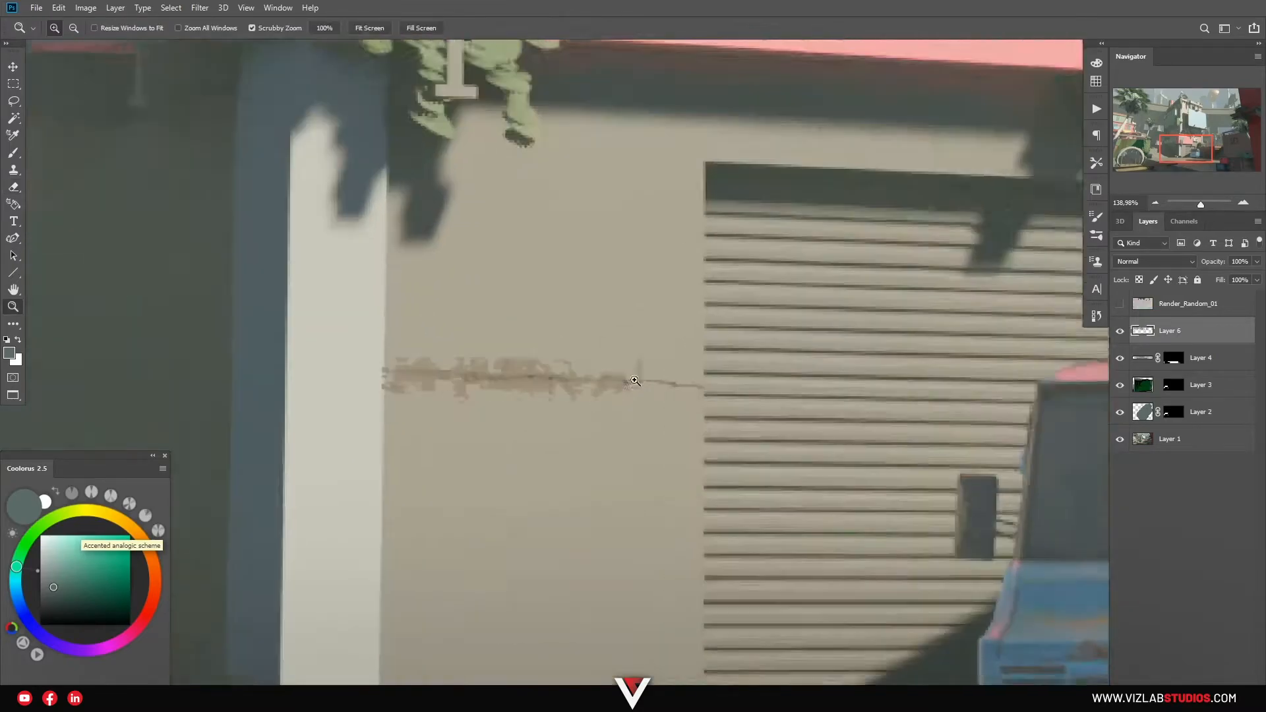
key("ctrl+0")
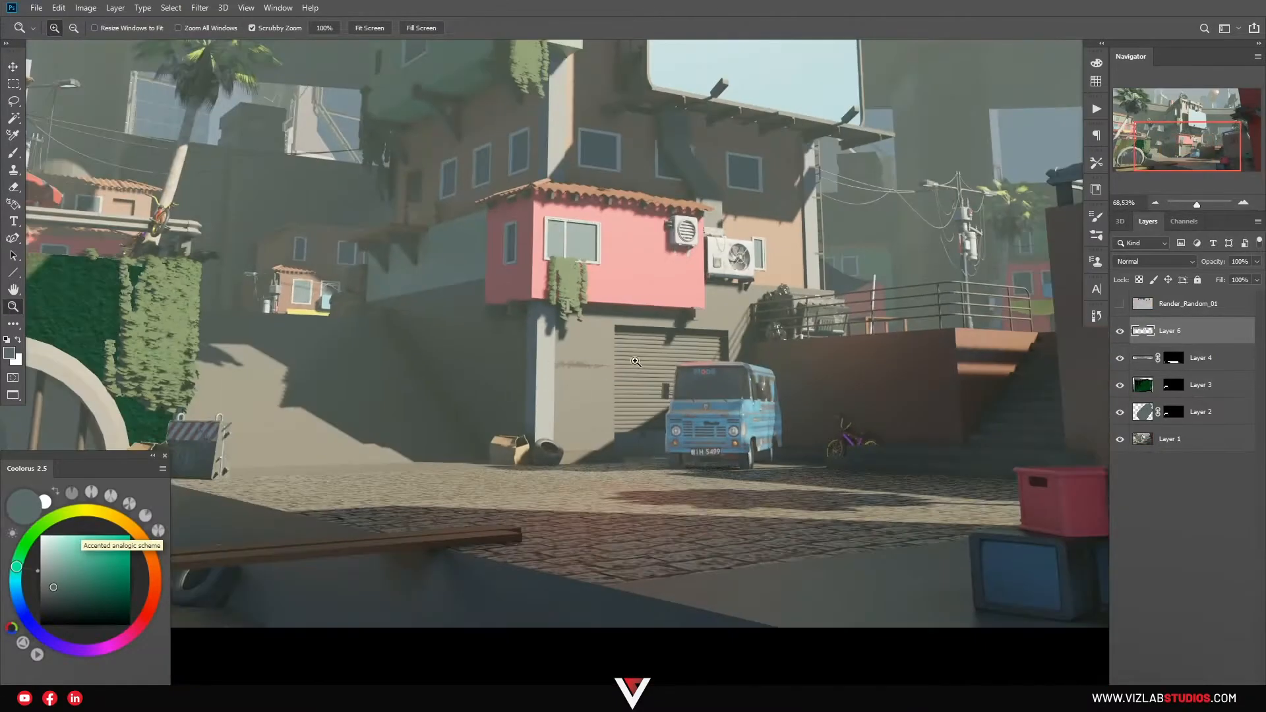
scroll(465, 415, "up", 1)
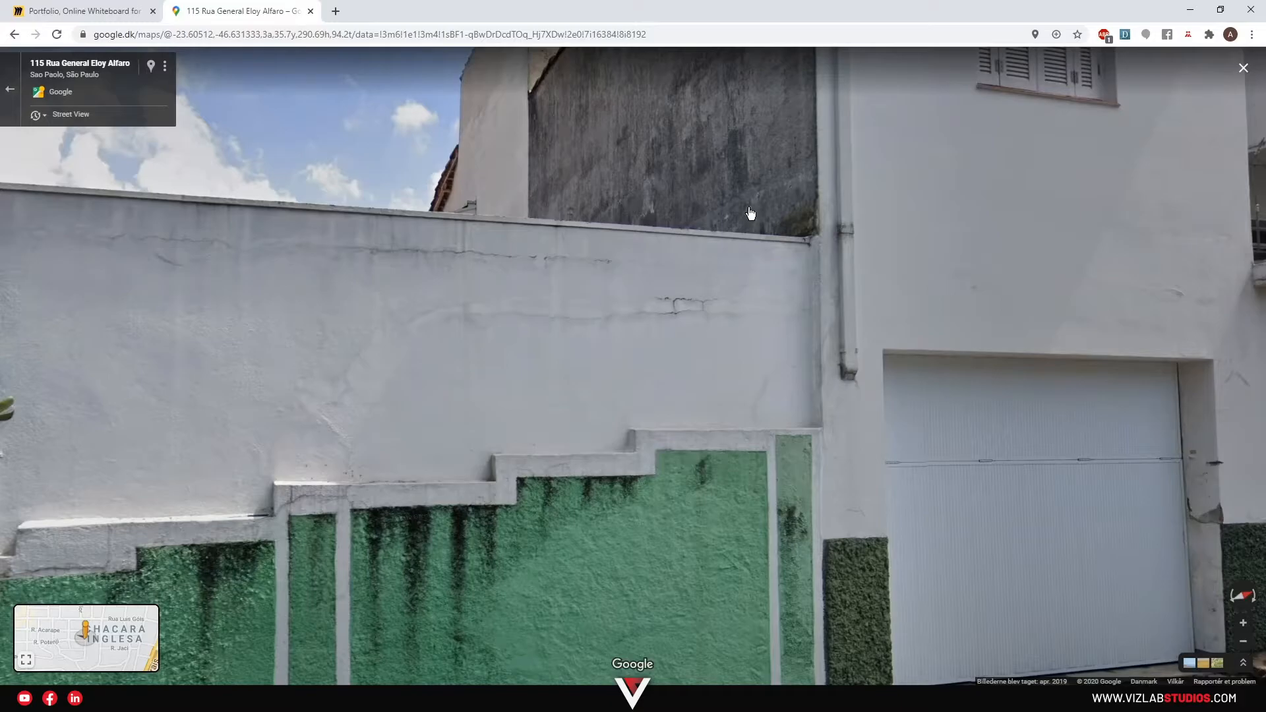
Look around at the upper wall, neighbouring house and down the cobbled street.
left_click_drag(738, 228, 597, 356)
left_click_drag(950, 266, 798, 310)
left_click_drag(862, 360, 514, 300)
left_click_drag(967, 335, 237, 238)
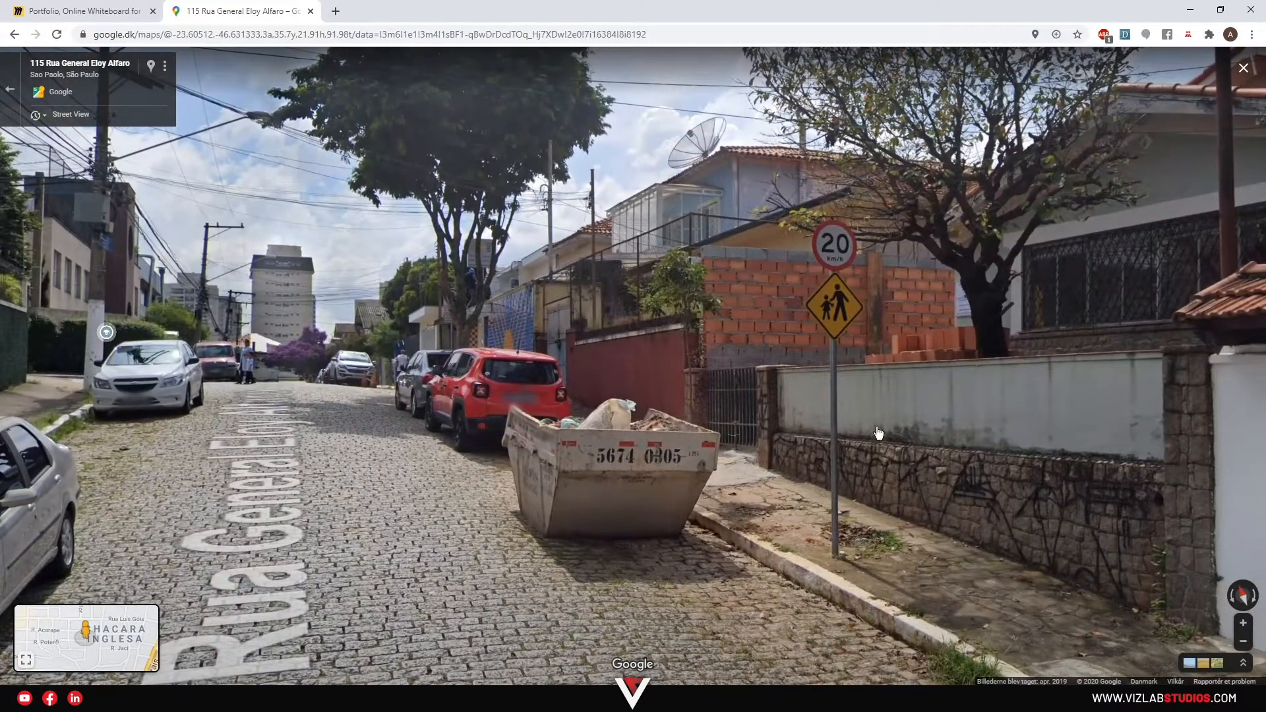
Step forward along the sidewalk and view the house, hedge, treetops and street wall.
left_click(811, 526)
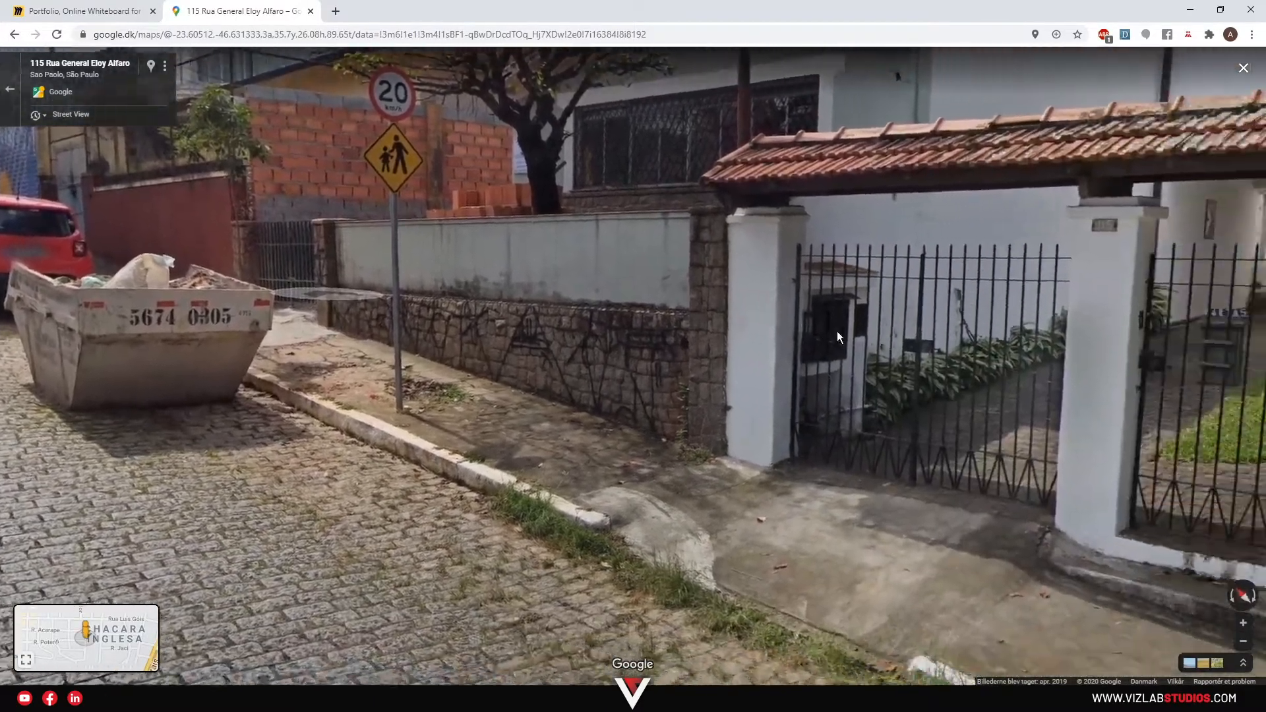
left_click_drag(880, 346, 576, 358)
left_click_drag(936, 317, 748, 561)
left_click_drag(617, 177, 664, 341)
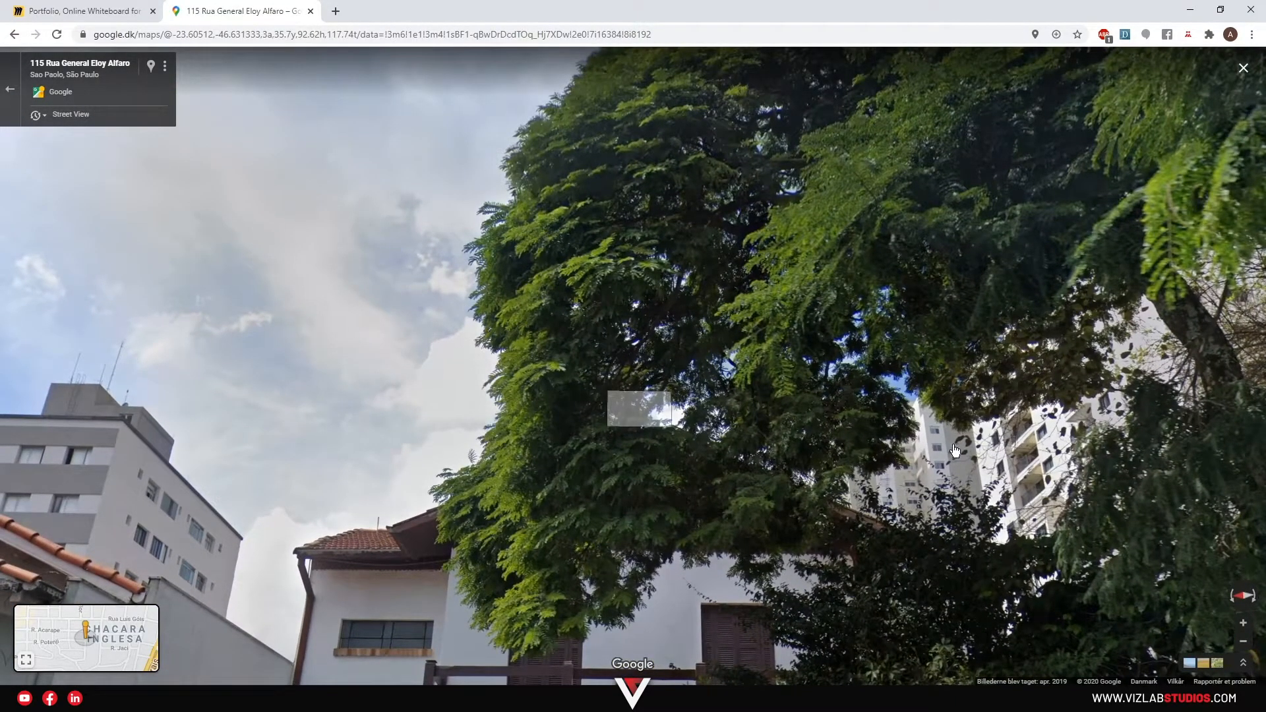
left_click_drag(953, 449, 801, 346)
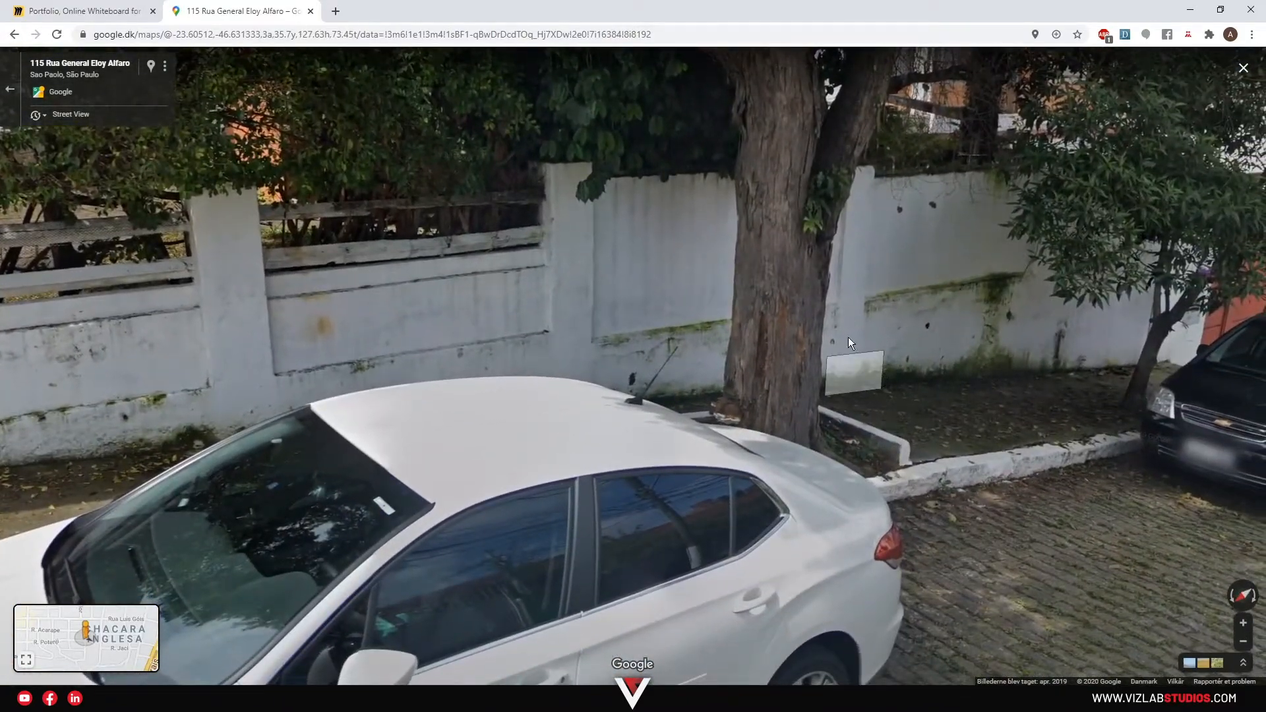
left_click_drag(584, 356, 856, 337)
left_click_drag(692, 361, 727, 393)
left_click_drag(579, 412, 797, 384)
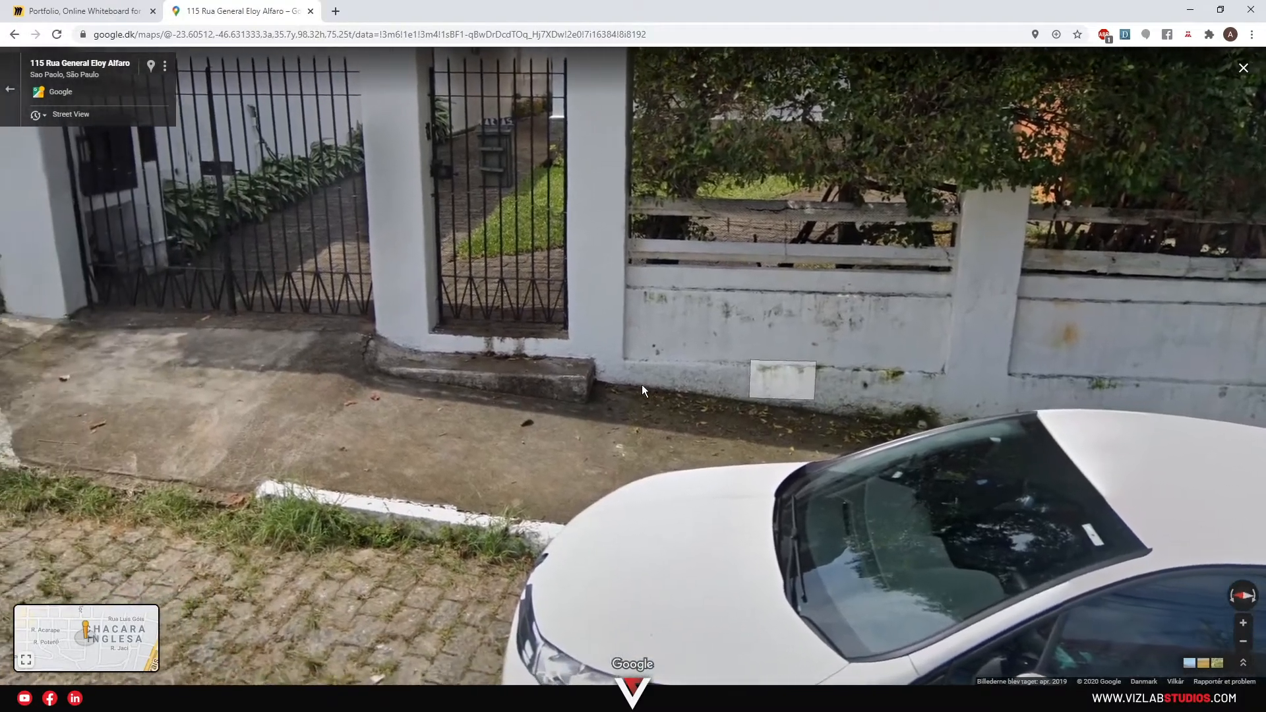
left_click_drag(445, 377, 719, 386)
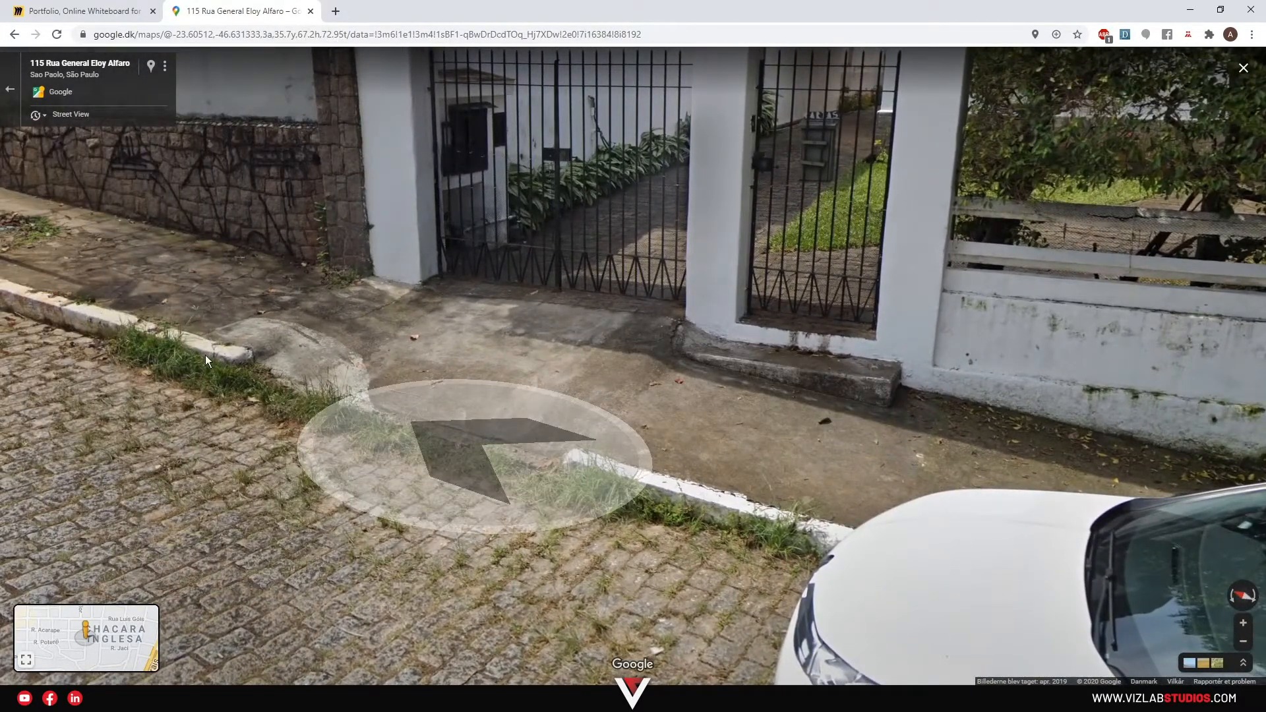
left_click_drag(245, 374, 539, 494)
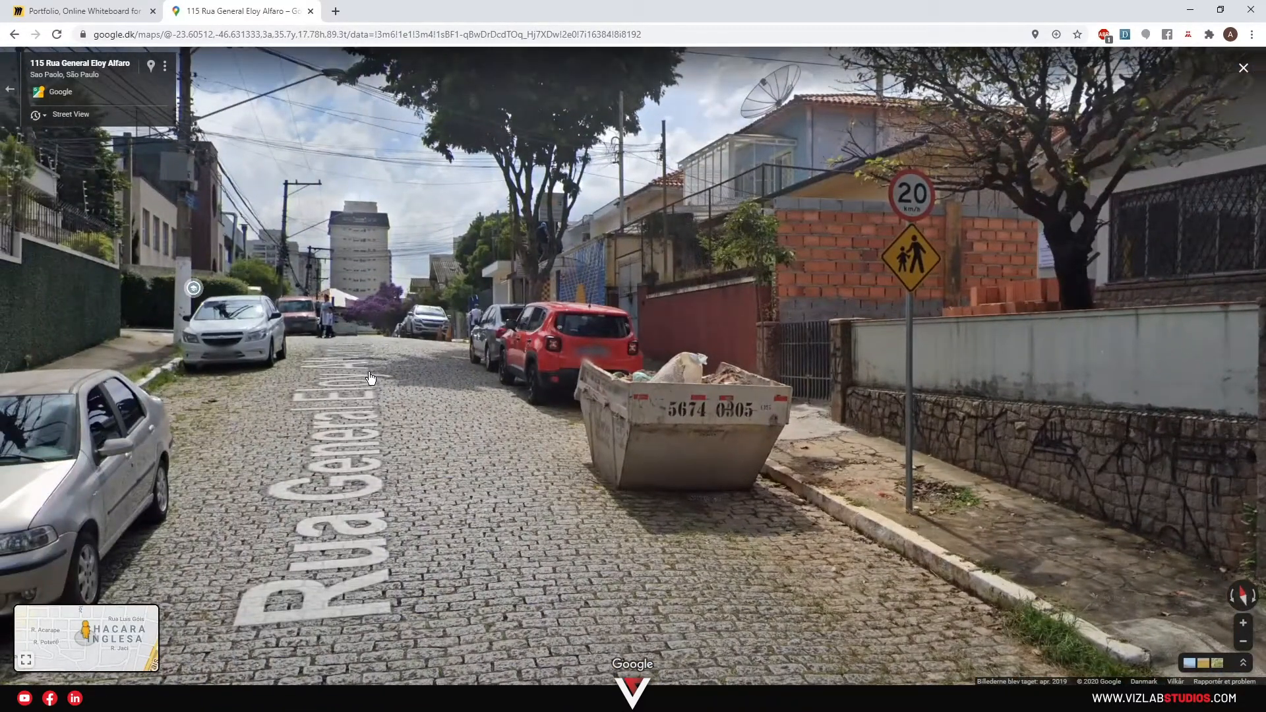
left_click(369, 377)
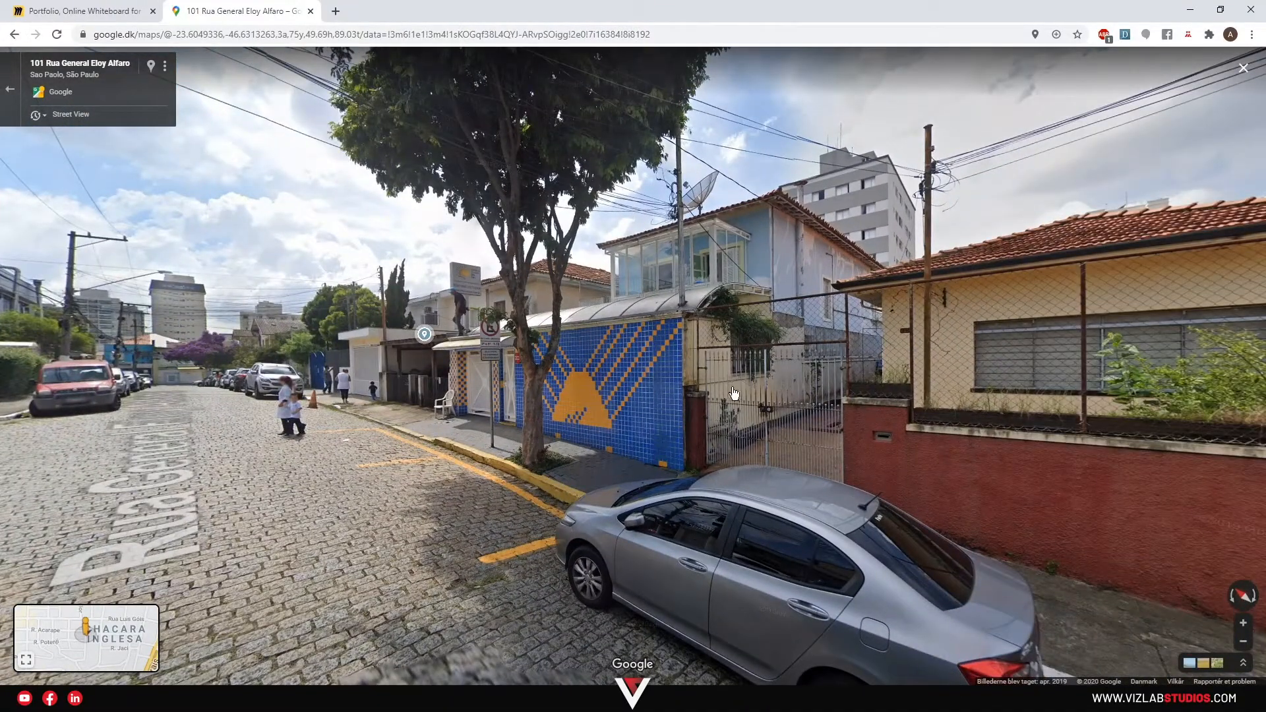
left_click_drag(390, 395, 454, 381)
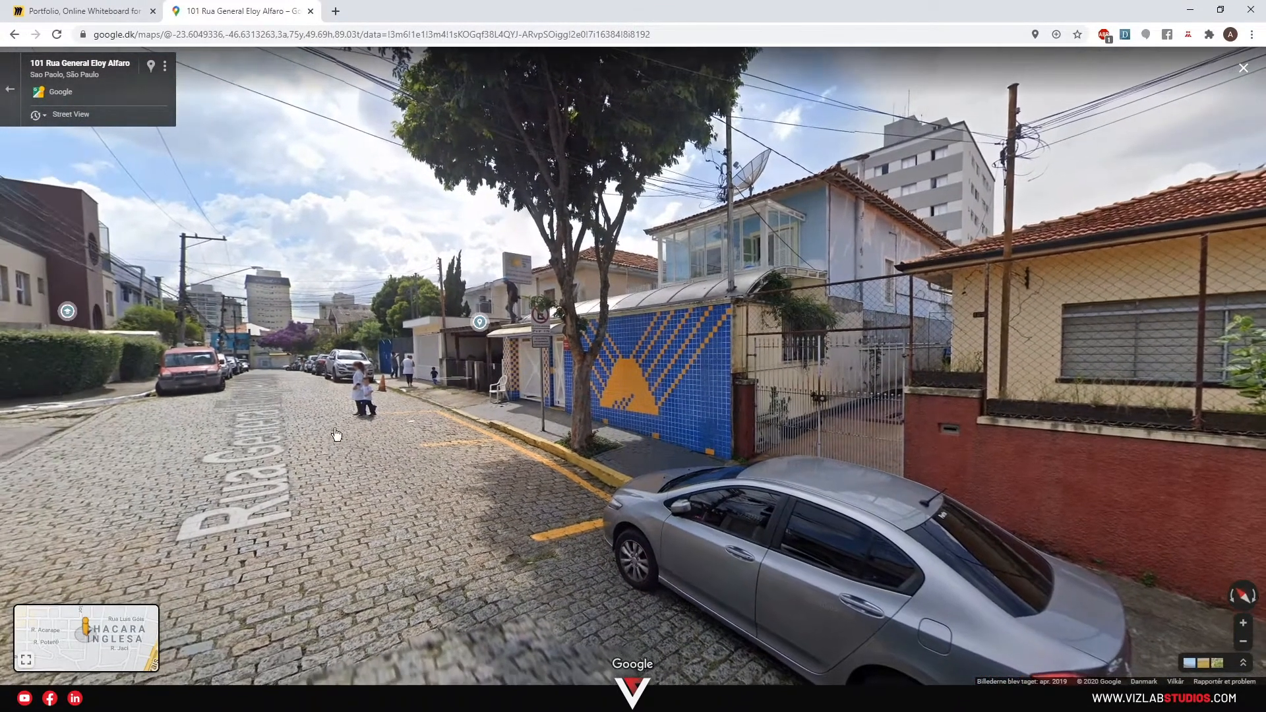
left_click(626, 400)
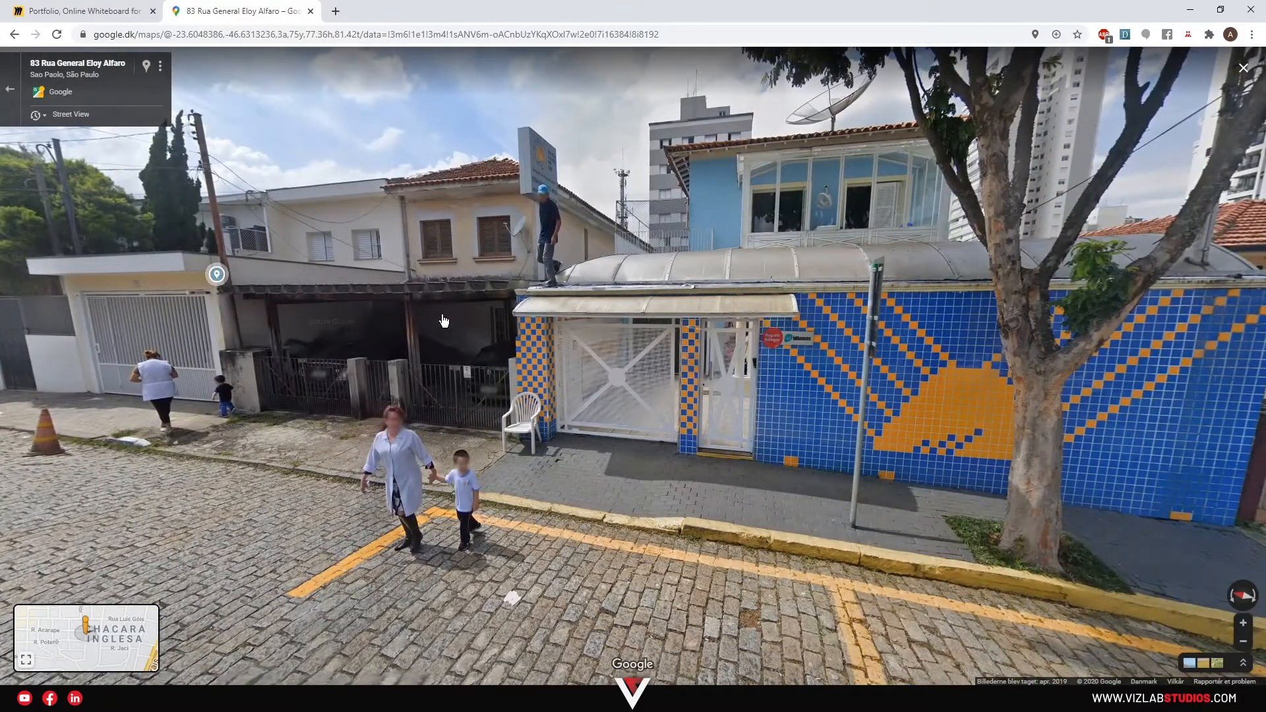
left_click_drag(444, 321, 663, 310)
left_click_drag(462, 290, 666, 330)
left_click_drag(475, 330, 816, 369)
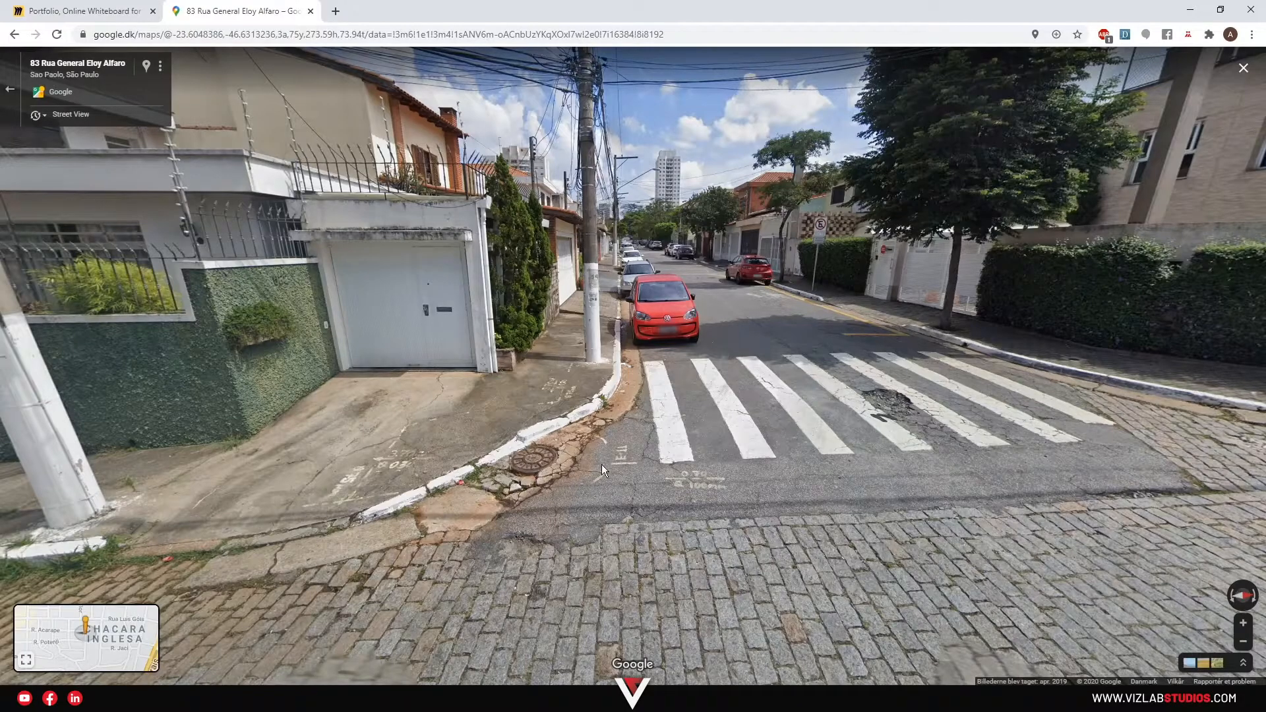
left_click_drag(514, 464, 587, 428)
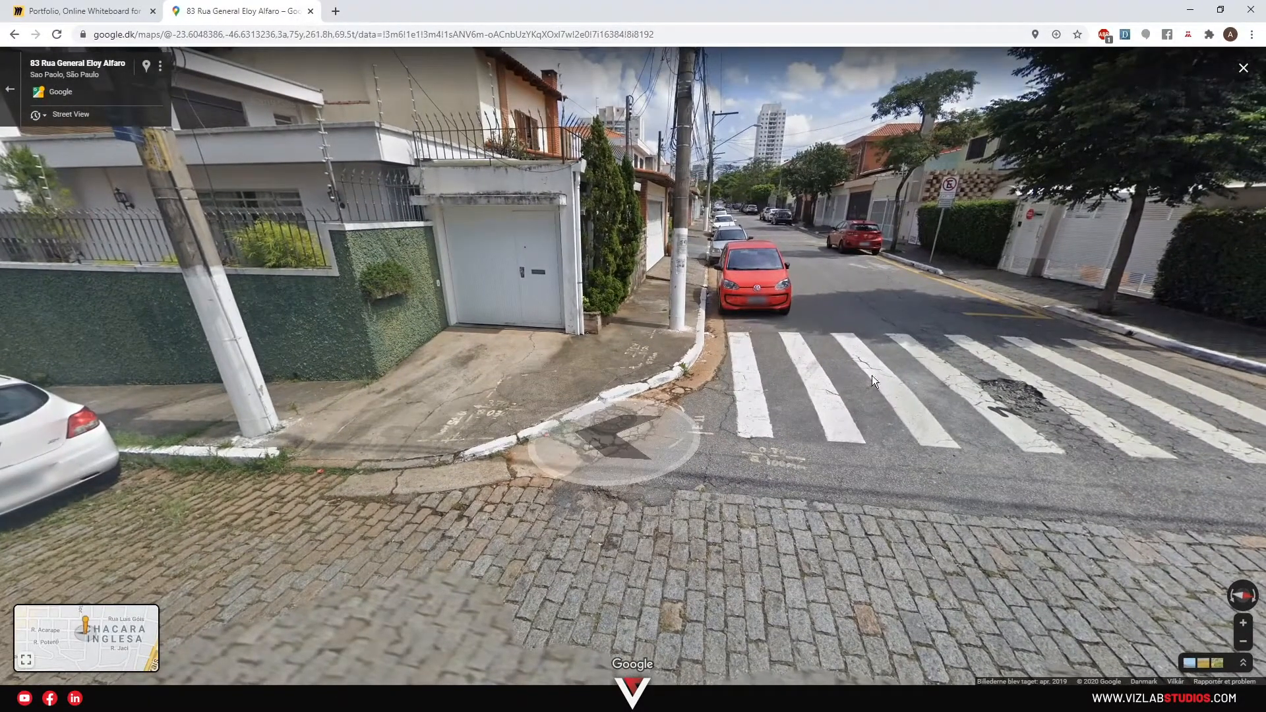
left_click_drag(803, 465, 758, 471)
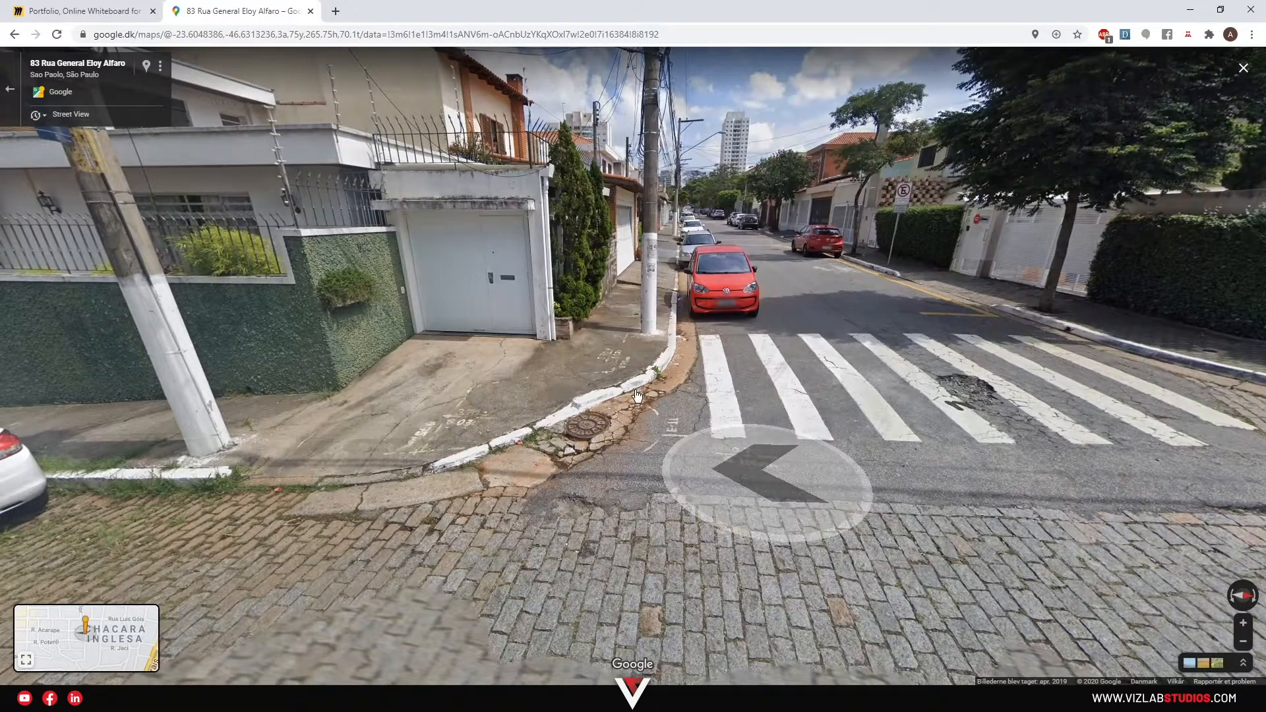
left_click_drag(446, 457, 541, 455)
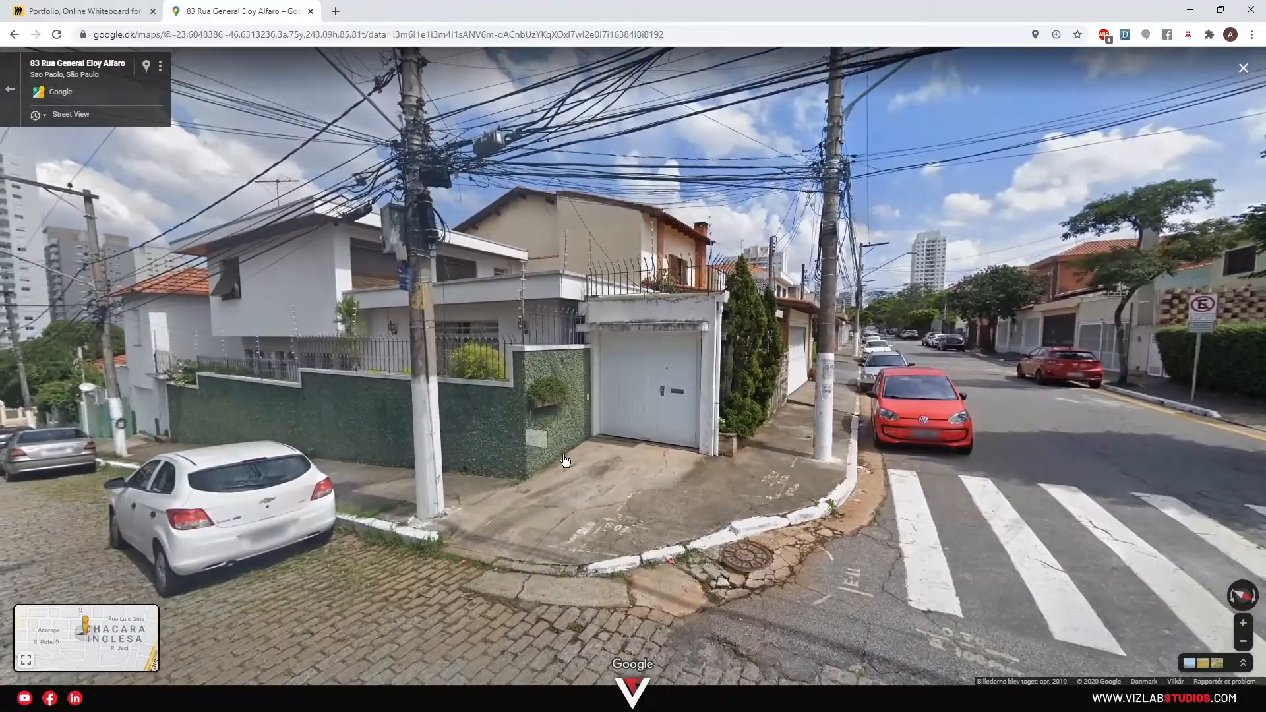
left_click_drag(741, 375, 343, 432)
left_click_drag(909, 399, 678, 405)
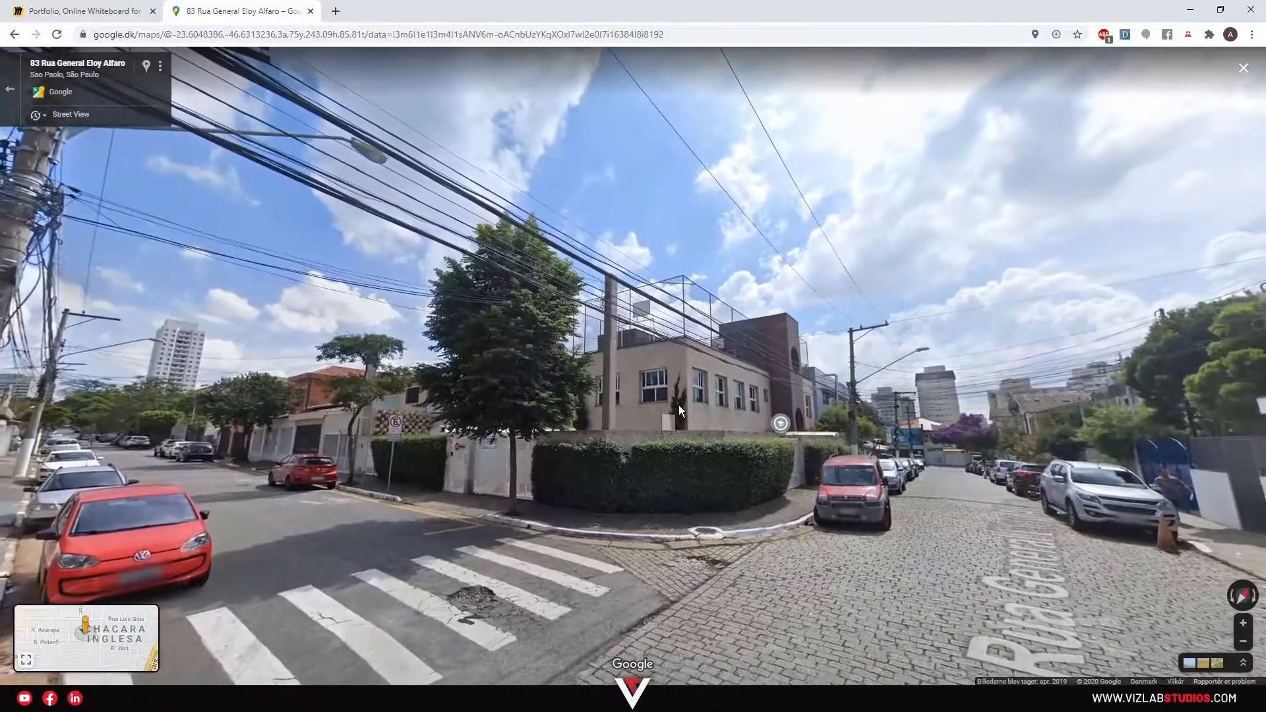
Leave Street View for the aerial map, then zoom out to the whole Photoshop render.
left_click(8, 89)
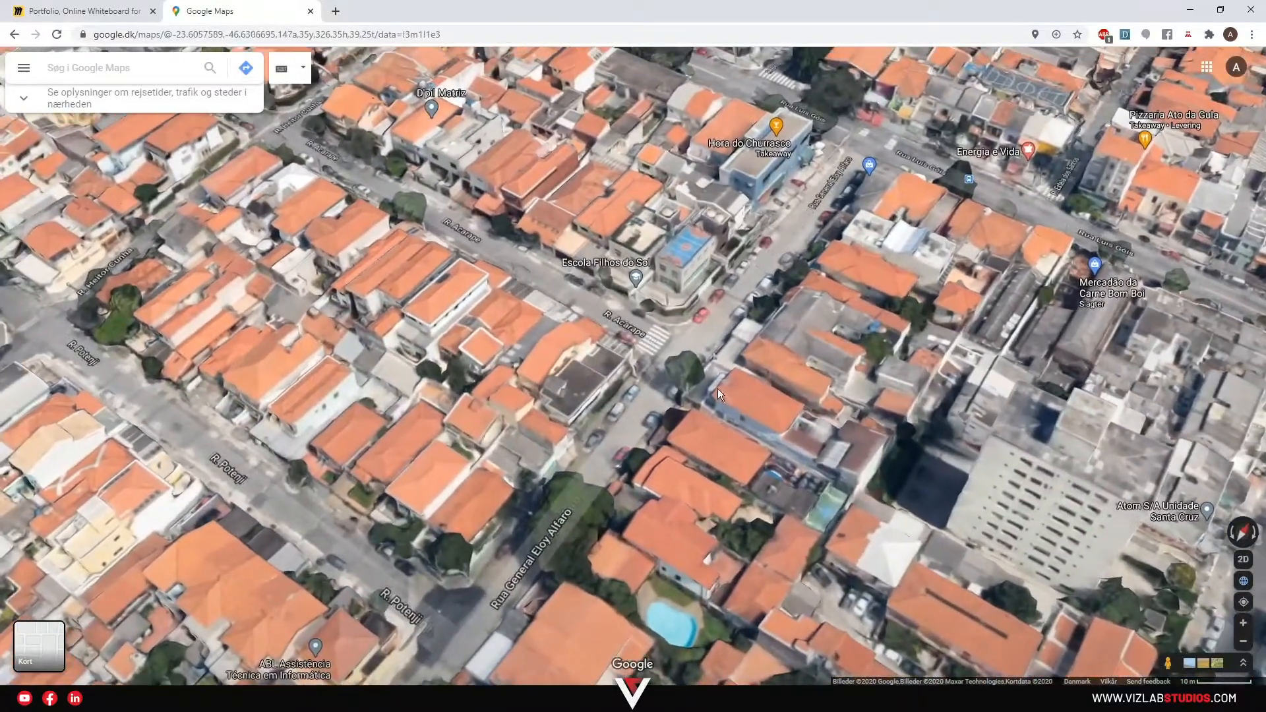
scroll(722, 379, "down", 2)
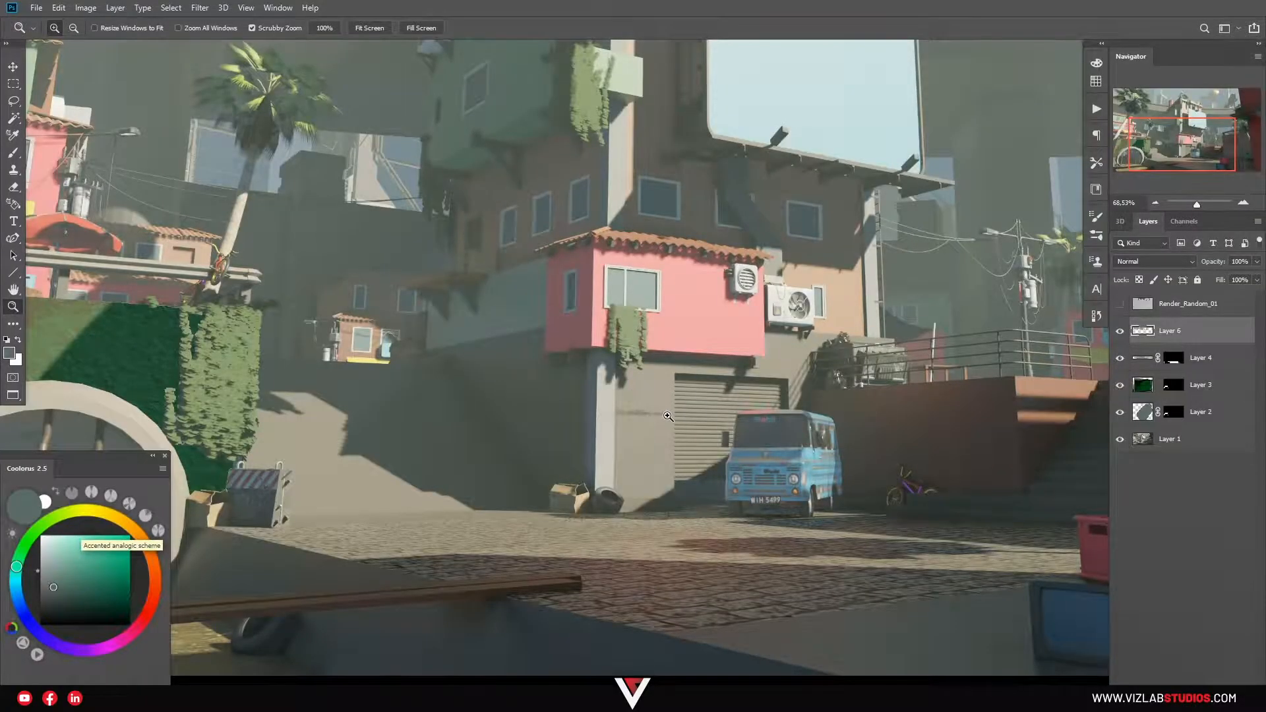
left_click_drag(667, 416, 540, 205)
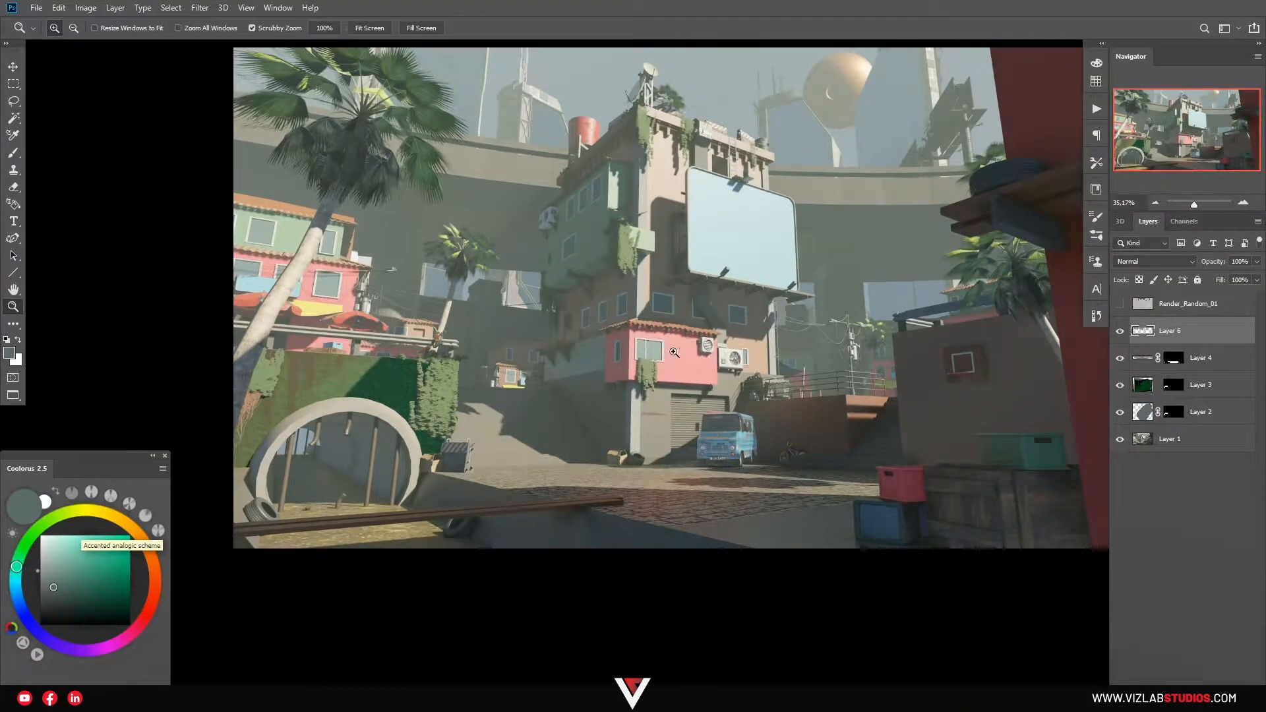